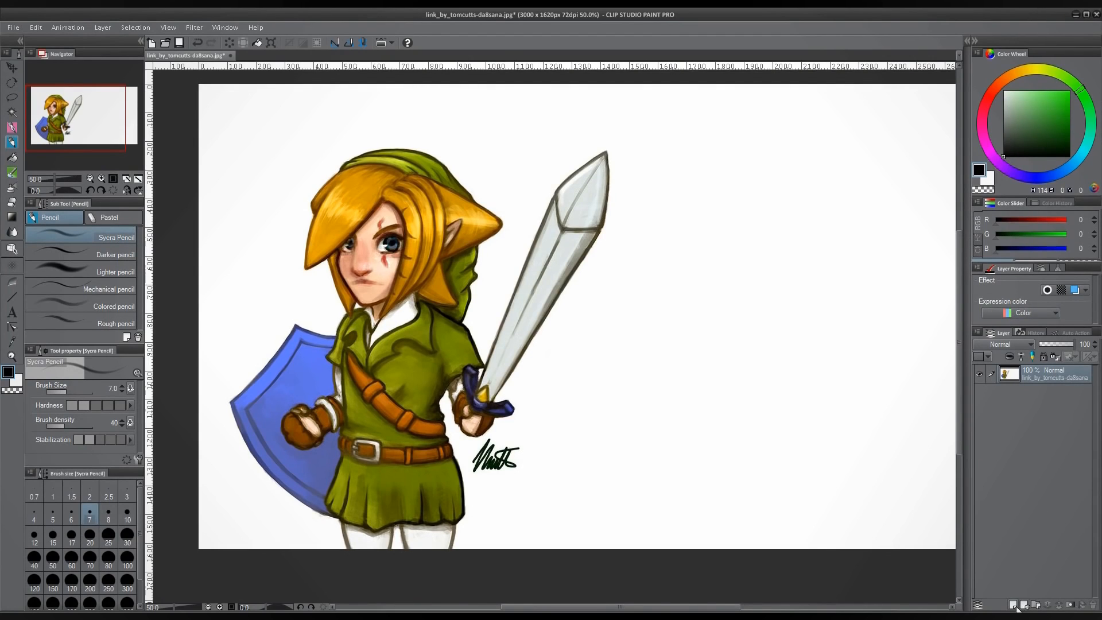
Step: Cover the character artwork with a new white-filled layer and lower that layer's opacity to 63%
left_click(1014, 605)
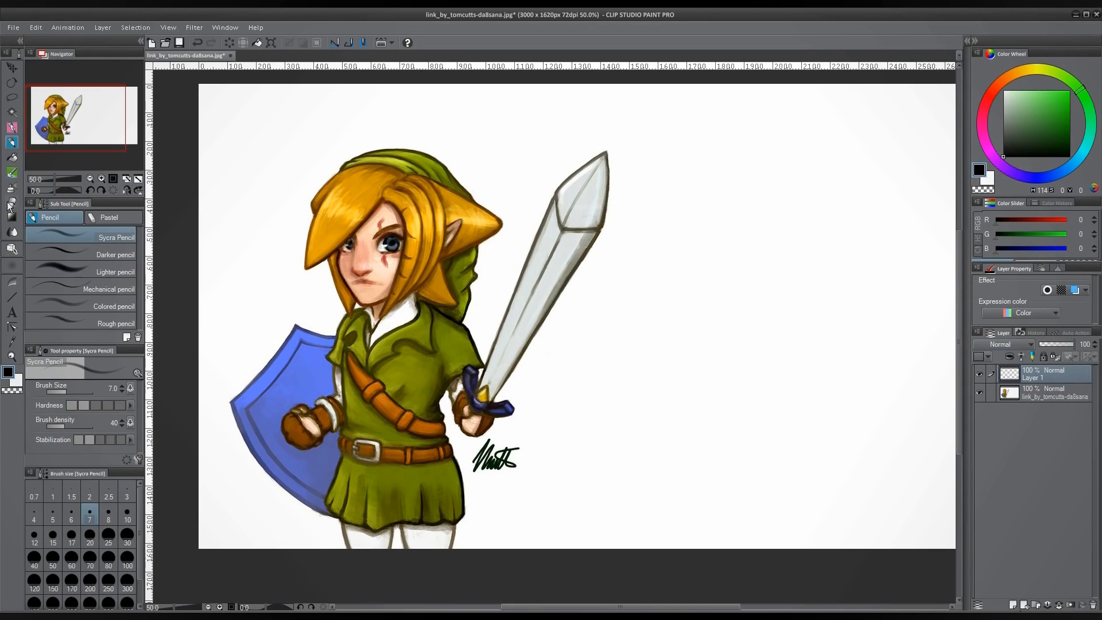
left_click(12, 157)
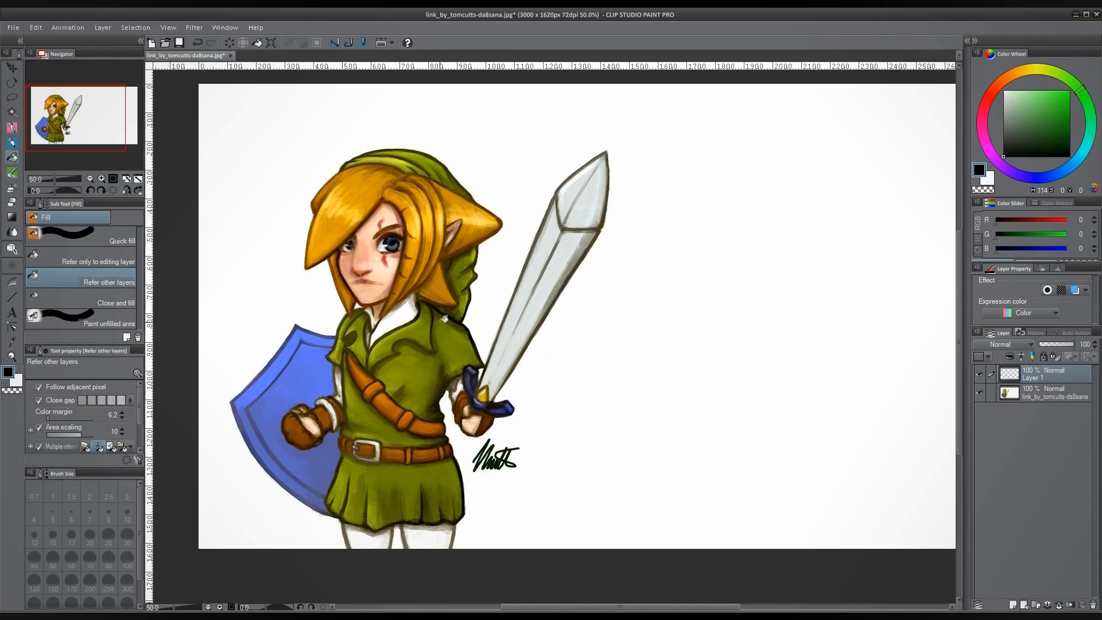
key("x")
left_click(756, 279)
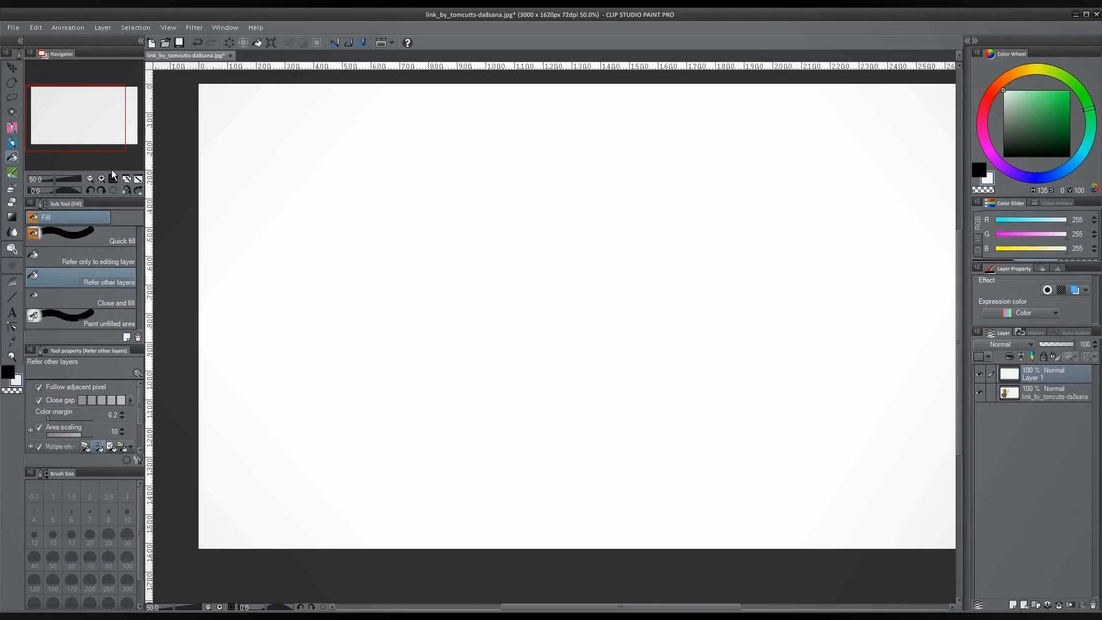
left_click(11, 143)
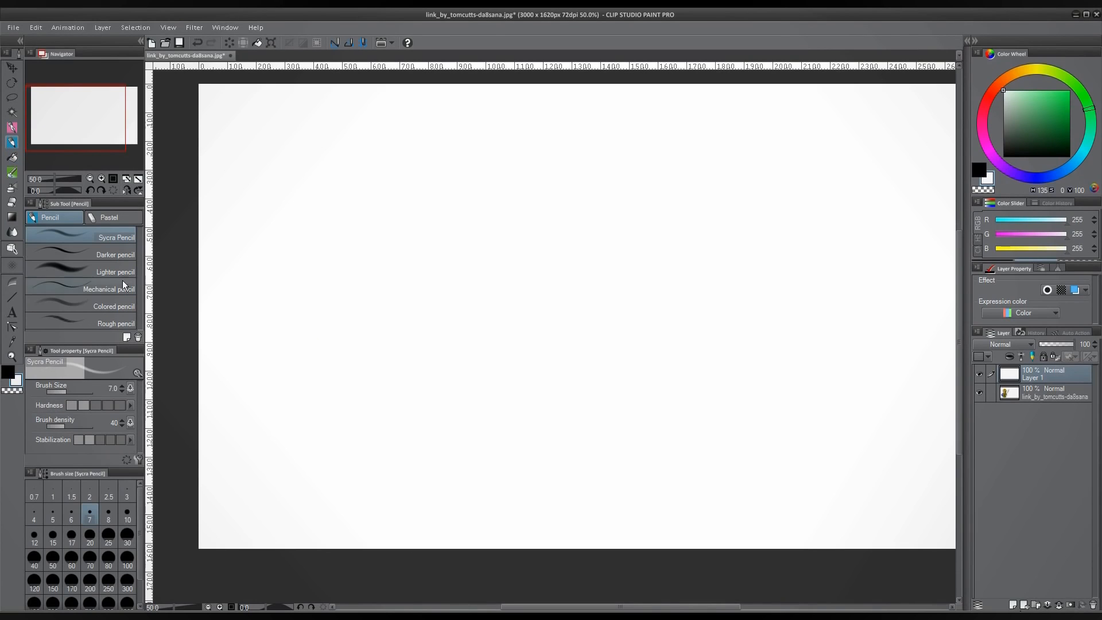
key("x")
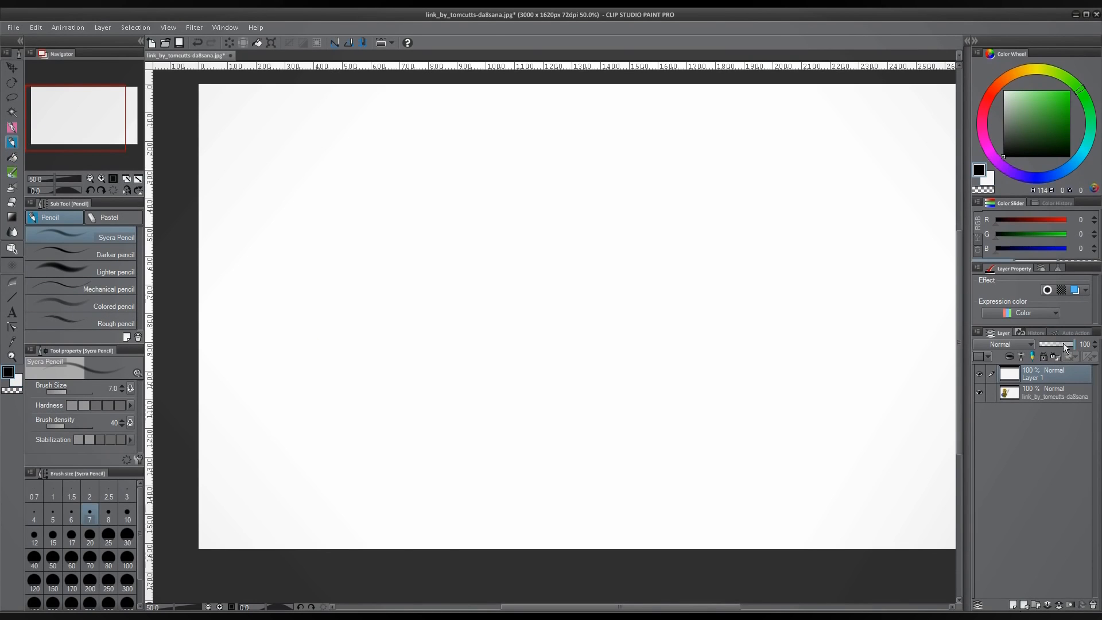
left_click_drag(1063, 342, 1060, 343)
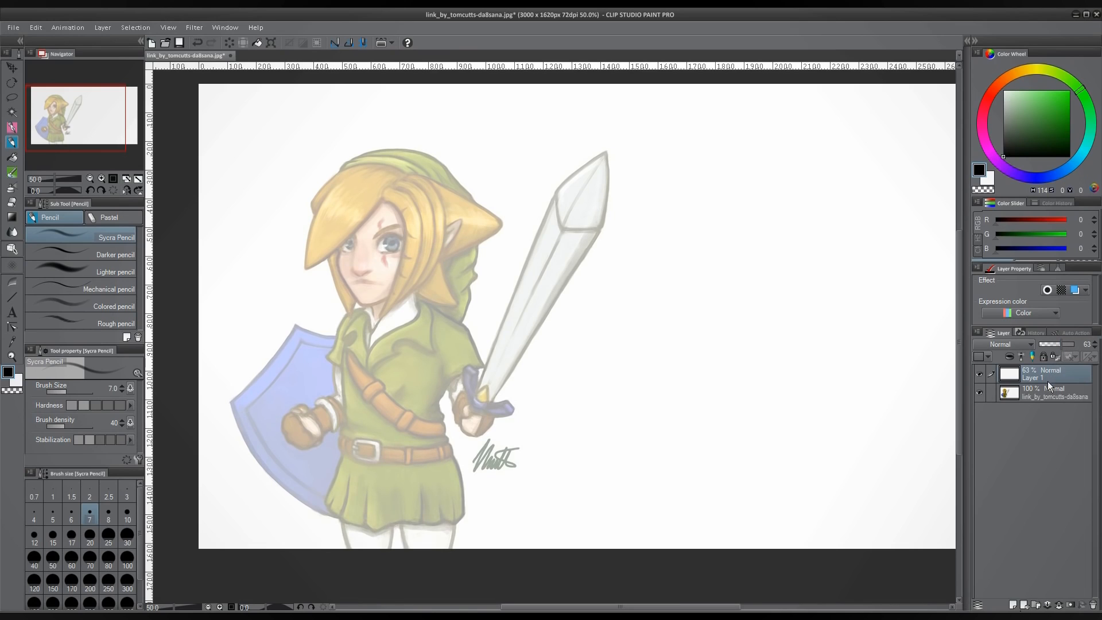
Step: Add another layer above the white one and set the pencil colour to red (RGB 211, 0, 30)
left_click(1013, 604)
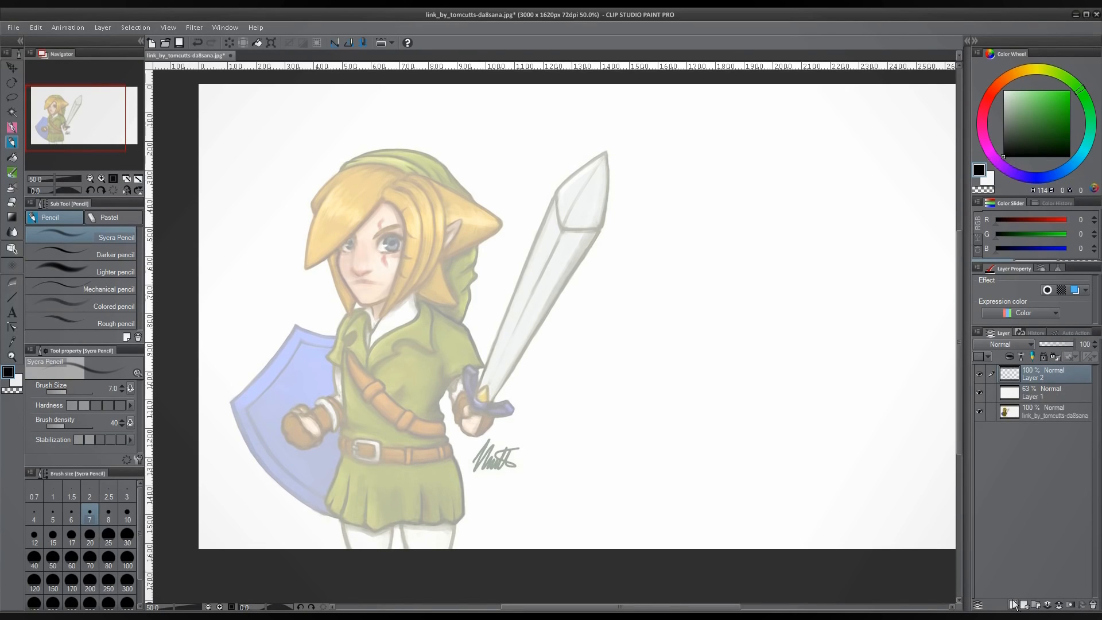
left_click(995, 86)
left_click_drag(1062, 137, 1073, 102)
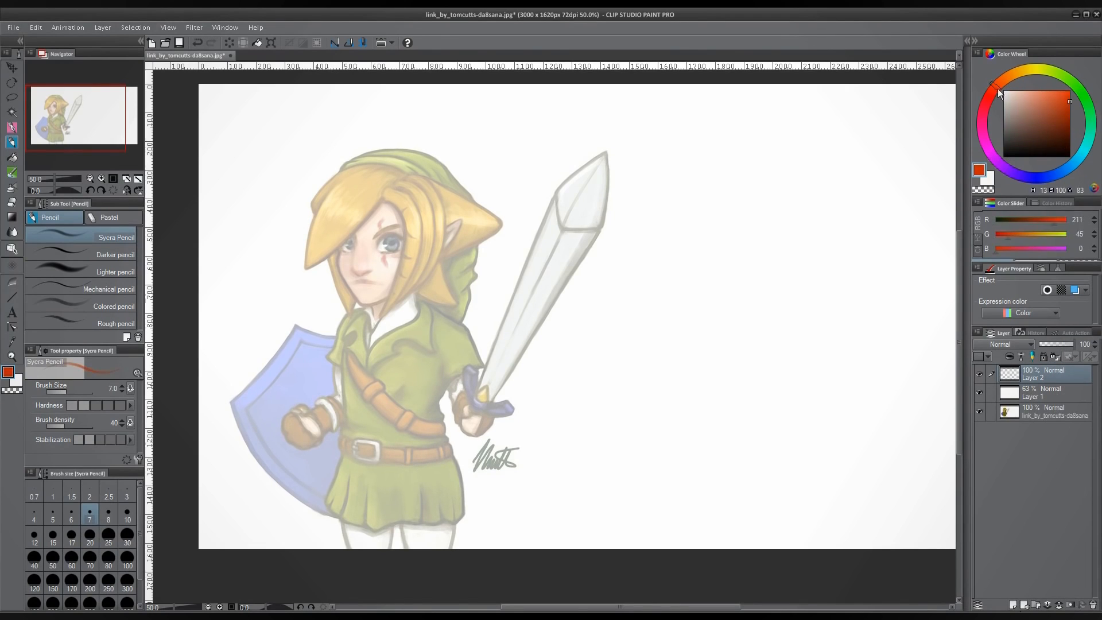
left_click(985, 102)
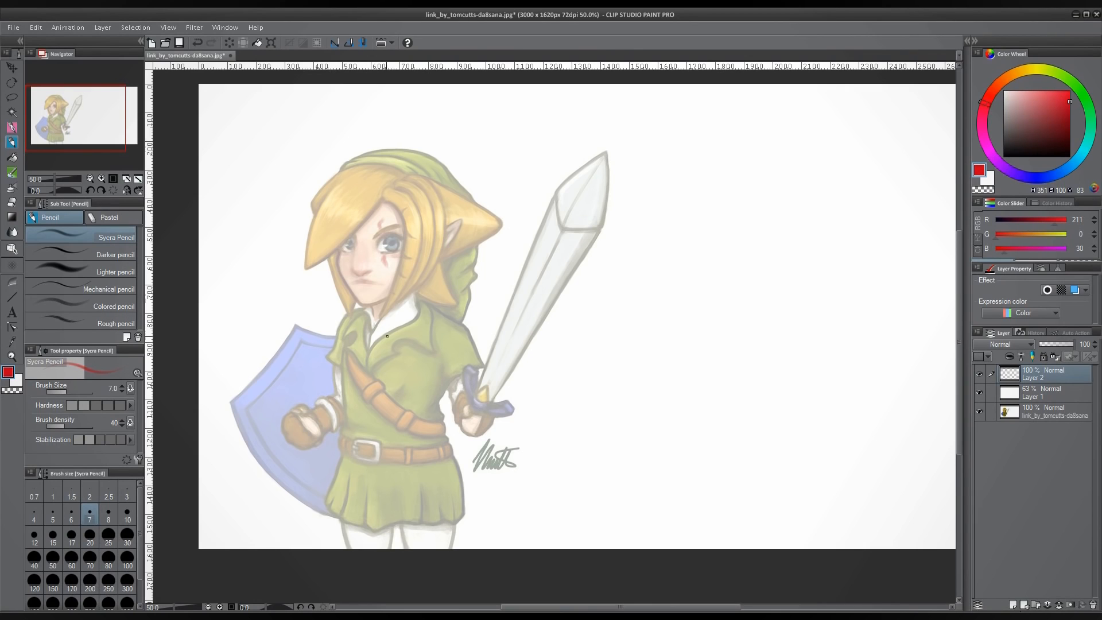
Step: Sketch the character's construction in red with a head circle, a curved spine line and the torso sides
mouse_move(380, 312)
left_mouse_down()
mouse_move(351, 386)
mouse_move(354, 436)
left_mouse_up()
mouse_move(353, 341)
left_mouse_down()
mouse_move(352, 462)
mouse_move(347, 441)
mouse_move(450, 458)
left_mouse_up()
mouse_move(393, 456)
left_mouse_down()
mouse_move(439, 452)
mouse_move(442, 379)
mouse_move(350, 344)
mouse_move(453, 350)
mouse_move(393, 295)
mouse_move(367, 472)
left_mouse_up()
mouse_move(388, 296)
left_mouse_down()
mouse_move(367, 484)
mouse_move(386, 298)
mouse_move(350, 242)
mouse_move(437, 195)
mouse_move(345, 253)
mouse_move(406, 283)
mouse_move(379, 287)
left_mouse_up()
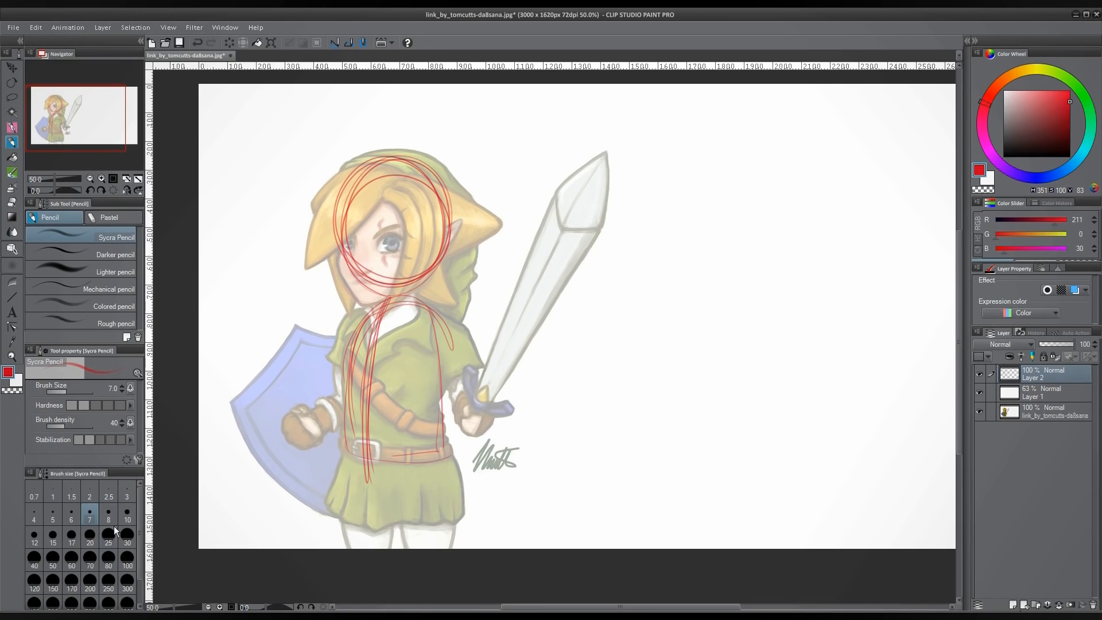
Step: Set the pencil size to 10, reinforce the head and jaw, and sketch the sword arm with shoulder and hand circles
left_click(127, 513)
mouse_move(331, 228)
left_mouse_down()
mouse_move(396, 162)
mouse_move(436, 230)
mouse_move(368, 184)
mouse_move(406, 189)
mouse_move(367, 285)
mouse_move(353, 290)
mouse_move(367, 302)
mouse_move(426, 267)
mouse_move(383, 293)
mouse_move(381, 309)
mouse_move(453, 310)
mouse_move(438, 347)
mouse_move(467, 345)
mouse_move(459, 409)
left_mouse_up()
mouse_move(476, 335)
left_mouse_down()
mouse_move(464, 405)
mouse_move(485, 425)
mouse_move(468, 402)
mouse_move(479, 399)
left_mouse_up()
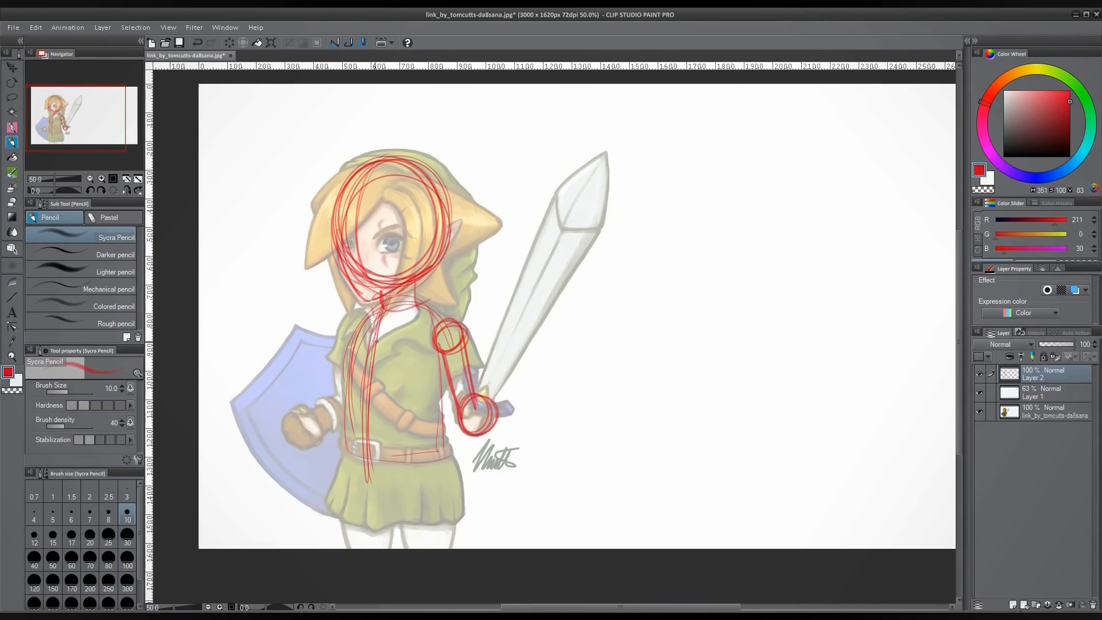
Step: Sketch the shield arm with circles for the shoulder, elbow and wrist
mouse_move(362, 322)
left_mouse_down()
mouse_move(340, 345)
mouse_move(348, 324)
left_mouse_up()
mouse_move(343, 325)
left_mouse_down()
mouse_move(344, 431)
mouse_move(322, 435)
mouse_move(310, 402)
mouse_move(321, 419)
mouse_move(313, 436)
left_mouse_up()
mouse_move(345, 387)
left_mouse_down()
mouse_move(342, 397)
mouse_move(335, 345)
left_mouse_up()
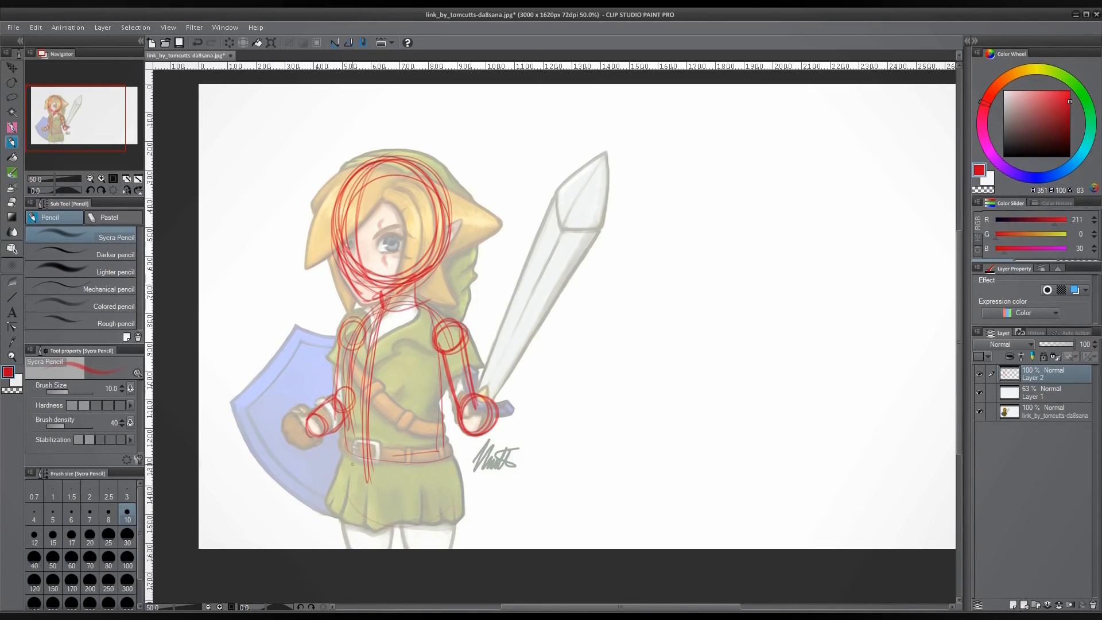
Step: Sketch the rounded pelvis and both upper legs down to the canvas edge
left_click_drag(352, 463, 447, 495)
left_click_drag(347, 439, 459, 479)
left_click_drag(343, 463, 451, 500)
left_click_drag(344, 463, 451, 500)
mouse_move(445, 412)
left_mouse_down()
mouse_move(457, 475)
mouse_move(436, 504)
mouse_move(425, 451)
mouse_move(451, 443)
left_mouse_up()
left_click_drag(451, 446, 453, 546)
mouse_move(396, 506)
left_mouse_down()
mouse_move(408, 548)
mouse_move(389, 549)
left_mouse_up()
left_click_drag(341, 442, 358, 550)
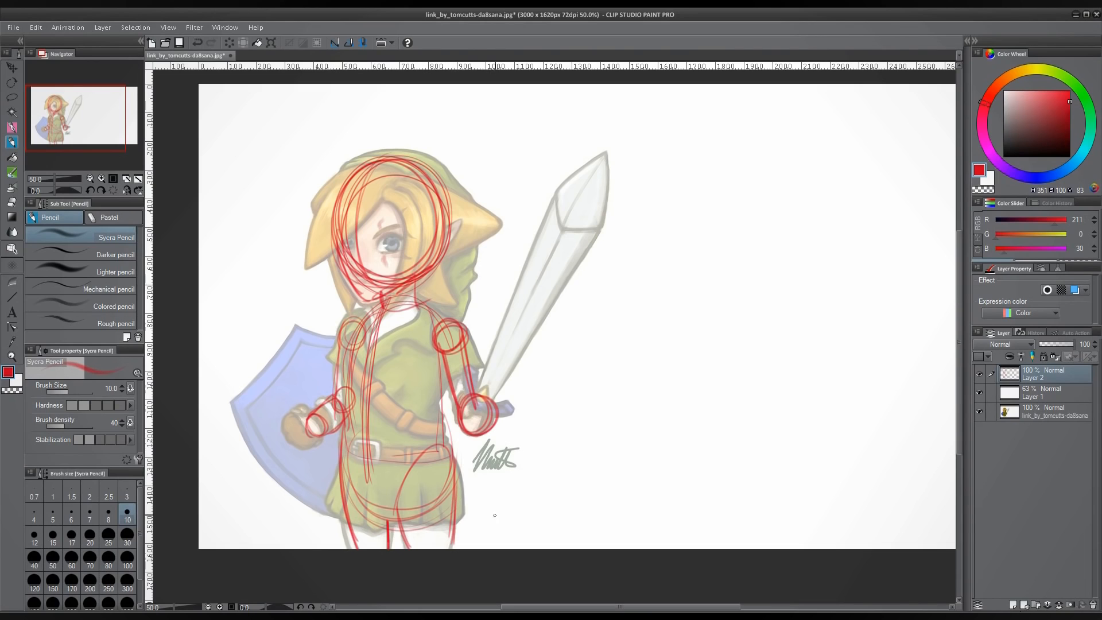
Step: Hide the first red sketch, add a new layer and trace the sides of both legs below the skirt
left_click(980, 375)
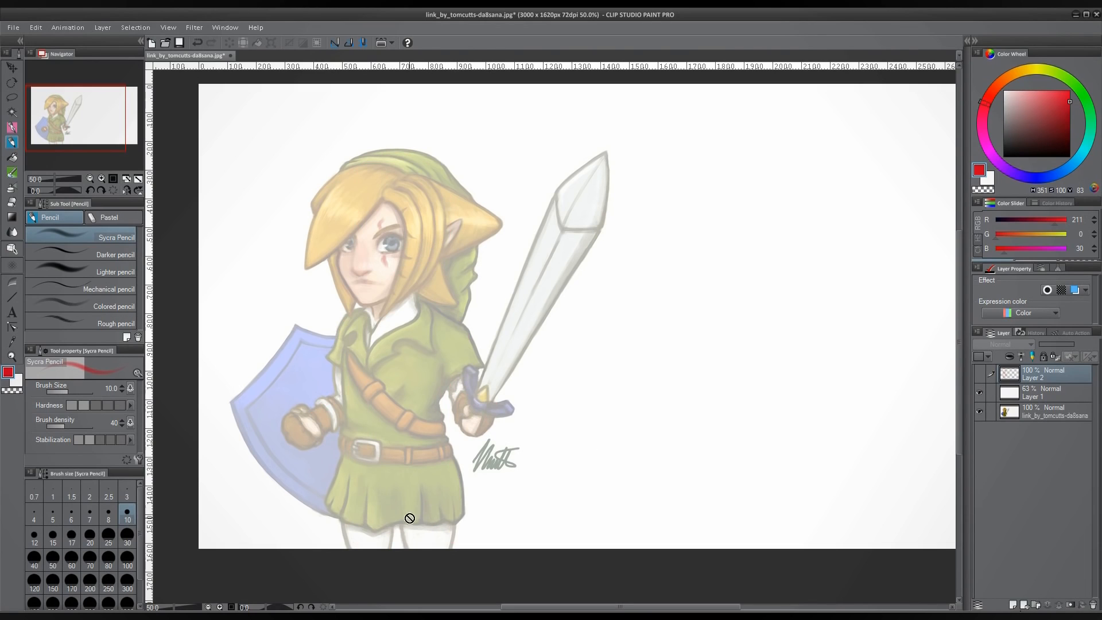
left_click(1013, 604)
left_click_drag(400, 515, 405, 548)
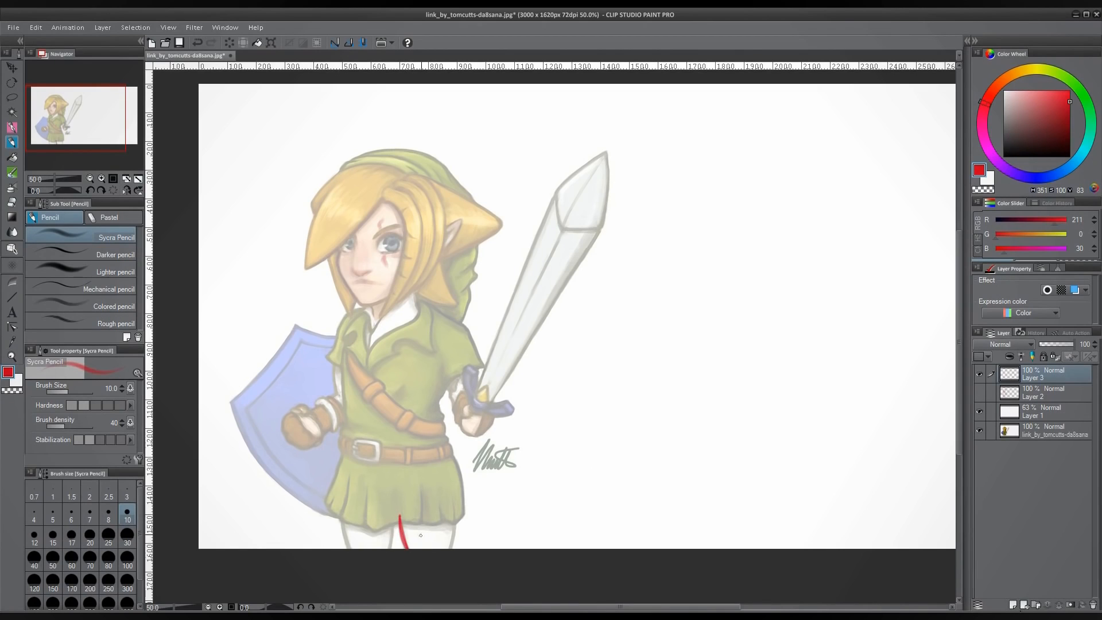
left_click_drag(455, 517, 452, 548)
left_click_drag(391, 525, 389, 549)
left_click_drag(339, 515, 348, 549)
Step: Sketch the ribcage with its lower arch, a waist ellipse, and a centre line running from neck to crotch
mouse_move(383, 305)
left_mouse_down()
mouse_move(345, 374)
mouse_move(361, 411)
mouse_move(377, 380)
mouse_move(396, 404)
mouse_move(440, 395)
mouse_move(436, 320)
mouse_move(386, 304)
left_mouse_up()
mouse_move(368, 450)
left_mouse_down()
mouse_move(441, 444)
mouse_move(348, 434)
mouse_move(414, 425)
left_mouse_up()
left_click_drag(381, 305, 362, 407)
left_click_drag(378, 310, 362, 441)
left_click_drag(365, 352, 372, 480)
mouse_move(365, 392)
left_mouse_down()
mouse_move(379, 471)
mouse_move(385, 497)
left_mouse_up()
left_click_drag(369, 460, 398, 503)
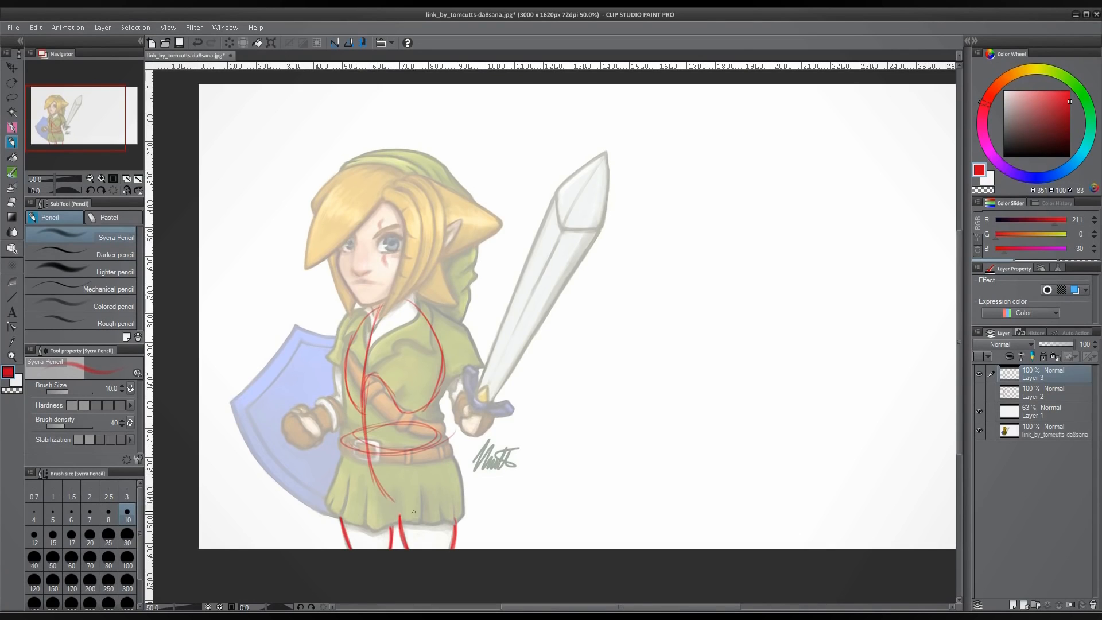
Step: Draw the shield-side leg from hip to thigh, mark the crotch, and add an arrow pointing at that thigh
left_click_drag(359, 459, 394, 501)
mouse_move(344, 439)
left_mouse_down()
mouse_move(342, 516)
mouse_move(355, 545)
left_mouse_up()
left_click_drag(393, 501, 395, 548)
left_click_drag(393, 500, 396, 546)
left_click_drag(358, 512, 383, 535)
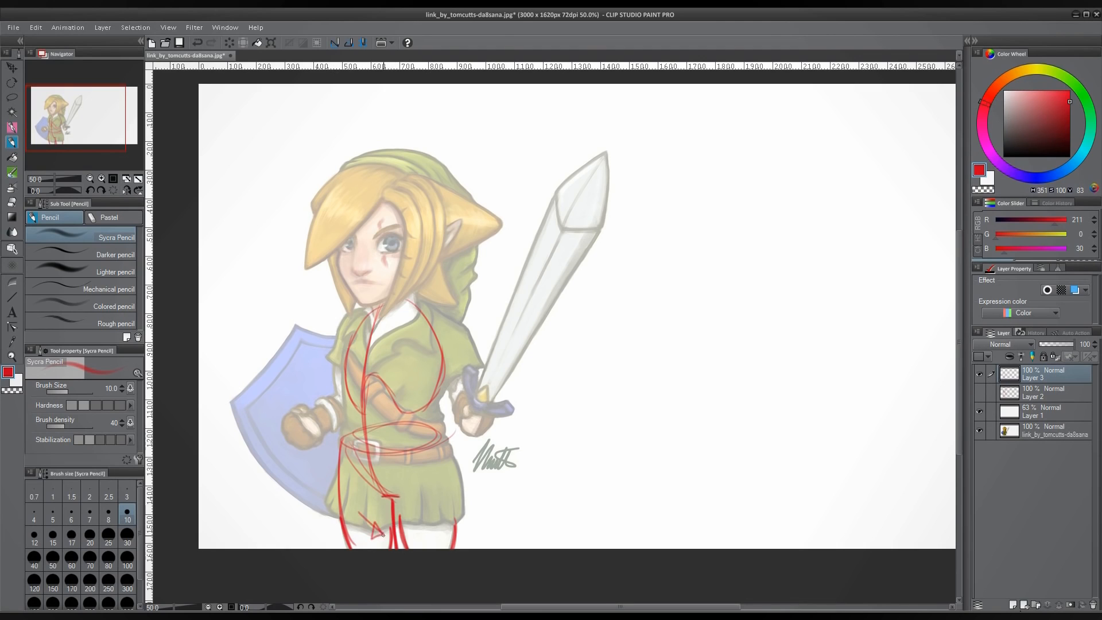
Step: Draw the inner and outer lines of the sword-side leg and add an arrow pointing at its outer edge
left_click_drag(394, 494, 413, 548)
mouse_move(458, 471)
left_mouse_down()
mouse_move(455, 548)
mouse_move(461, 525)
left_mouse_up()
mouse_move(461, 524)
left_mouse_down()
mouse_move(474, 533)
mouse_move(462, 522)
left_mouse_up()
left_click_drag(455, 449, 458, 495)
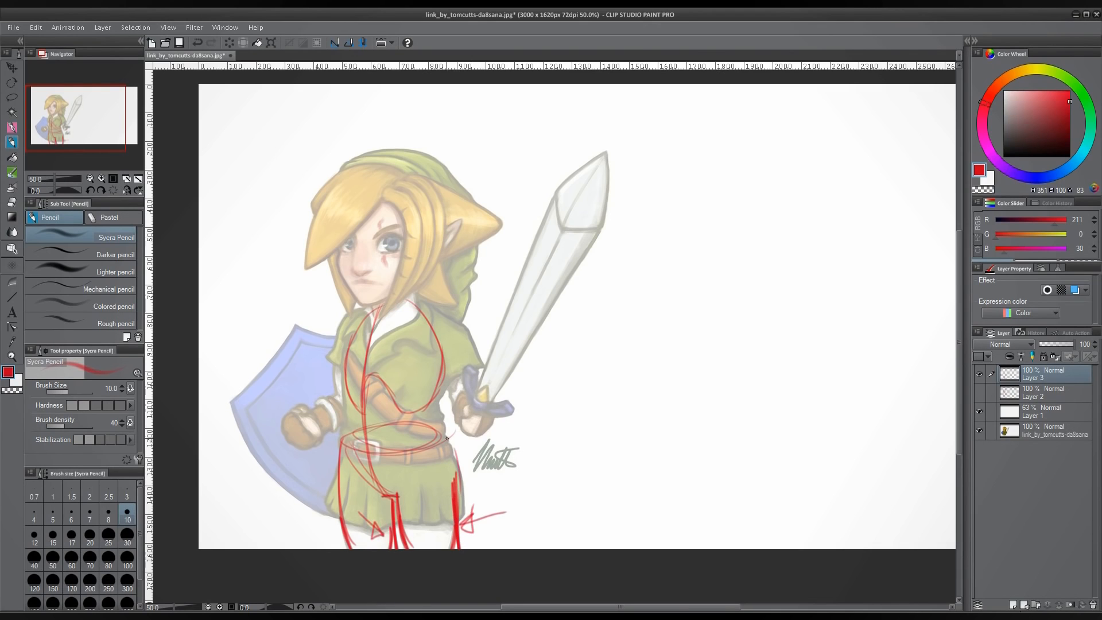
Step: Strengthen the hip and thigh contours, draw the sword-side hip curve, and join the waist to the ribcage
left_click_drag(435, 426, 456, 505)
left_click_drag(389, 529, 390, 548)
mouse_move(448, 498)
left_mouse_down()
mouse_move(451, 546)
mouse_move(453, 518)
left_mouse_up()
mouse_move(400, 495)
left_mouse_down()
mouse_move(416, 447)
mouse_move(429, 433)
mouse_move(443, 442)
mouse_move(431, 430)
mouse_move(454, 470)
left_mouse_up()
mouse_move(448, 444)
left_mouse_down()
mouse_move(402, 490)
mouse_move(440, 431)
left_mouse_up()
left_click_drag(353, 437, 340, 522)
left_click_drag(354, 436, 341, 492)
left_click_drag(346, 387, 342, 444)
mouse_move(441, 397)
left_mouse_down()
mouse_move(434, 434)
mouse_move(445, 370)
mouse_move(437, 419)
left_mouse_up()
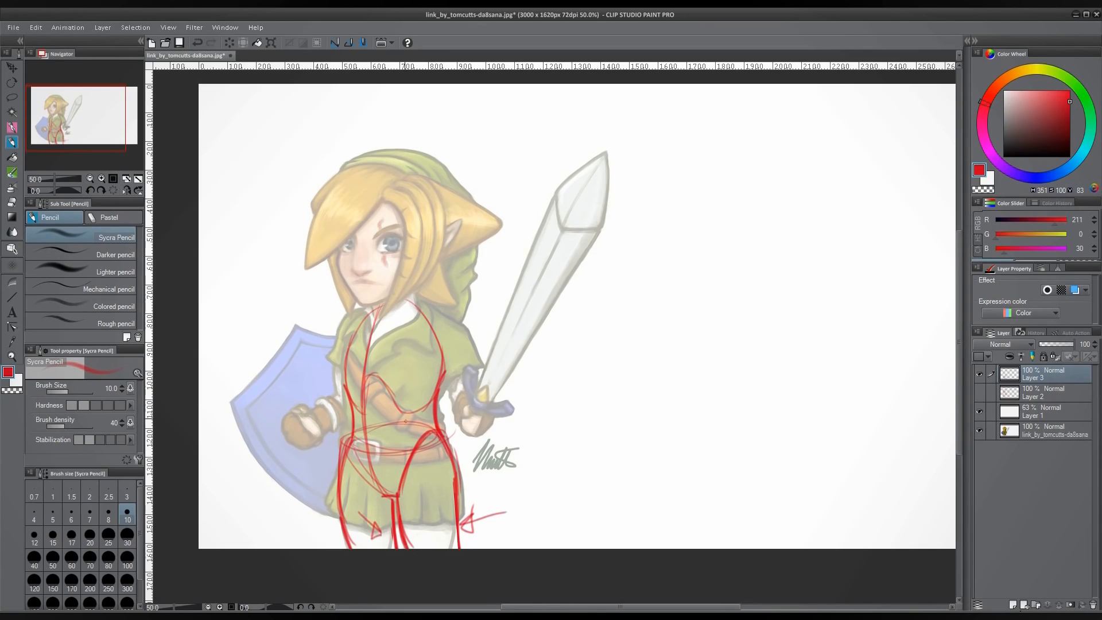
Step: Reinforce the ribcage arch and the V-shaped abdomen lines converging on the crotch
mouse_move(361, 415)
left_mouse_down()
mouse_move(388, 380)
mouse_move(404, 410)
mouse_move(432, 404)
left_mouse_up()
mouse_move(373, 319)
left_mouse_down()
mouse_move(371, 464)
mouse_move(384, 492)
left_mouse_up()
left_click_drag(358, 408, 388, 491)
mouse_move(356, 411)
left_mouse_down()
mouse_move(362, 438)
mouse_move(398, 477)
mouse_move(418, 411)
left_mouse_up()
left_click_drag(406, 482, 432, 405)
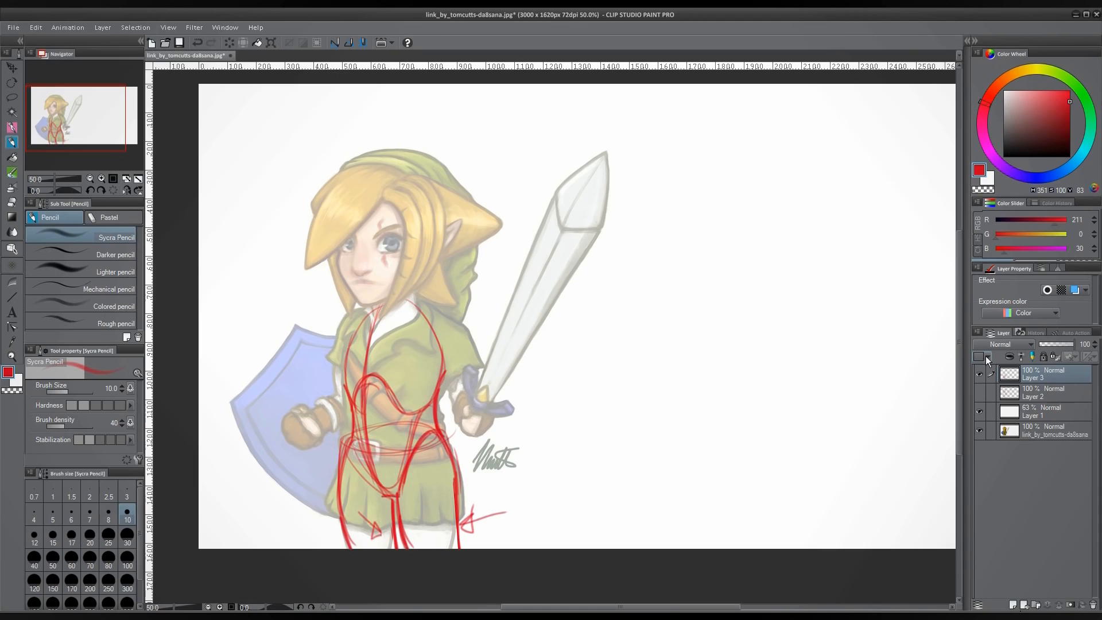
Step: Hide the second anatomy sketch and add a new layer directly above the white Layer 1
mouse_move(285, 111)
left_mouse_down()
mouse_move(332, 173)
mouse_move(292, 155)
mouse_move(334, 174)
left_mouse_up()
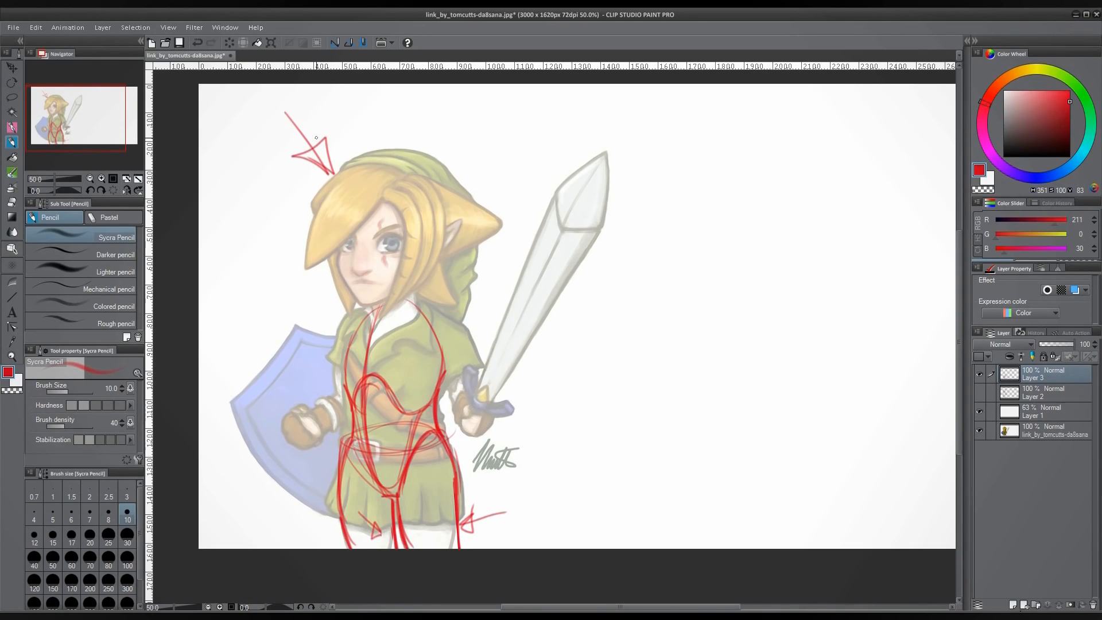
key("ctrl+z")
left_click(979, 374)
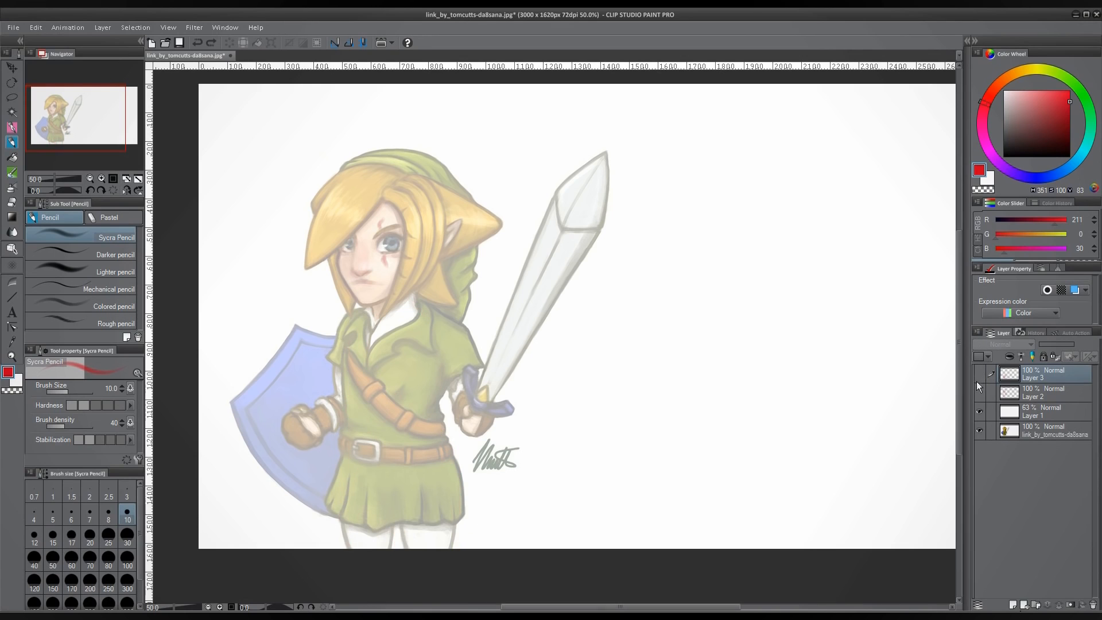
left_click(1014, 395)
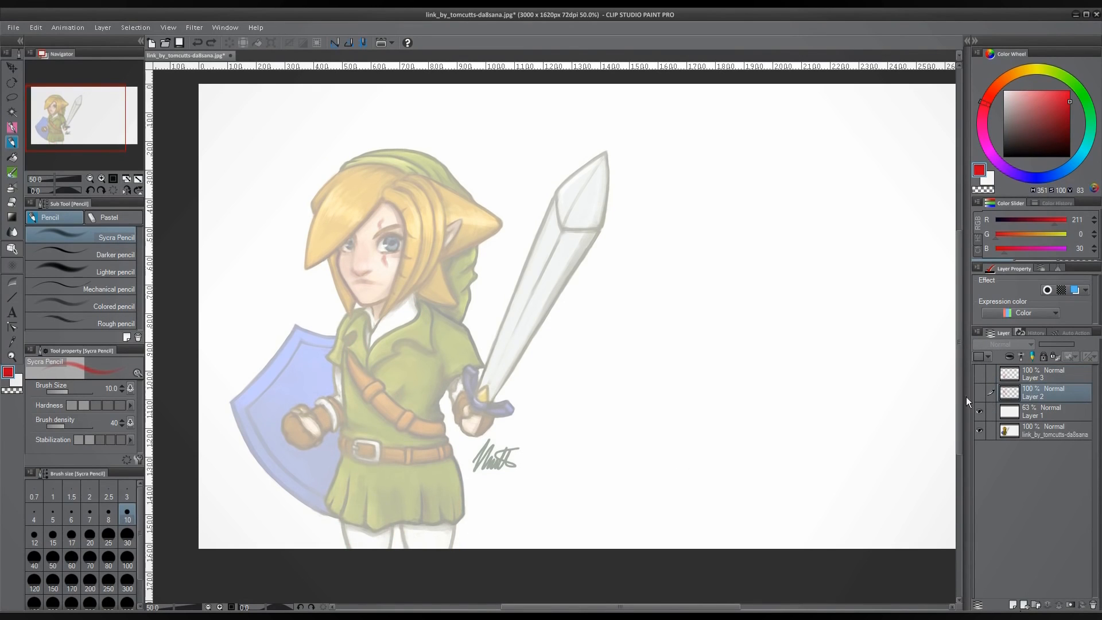
left_click(1042, 412)
left_click(1013, 605)
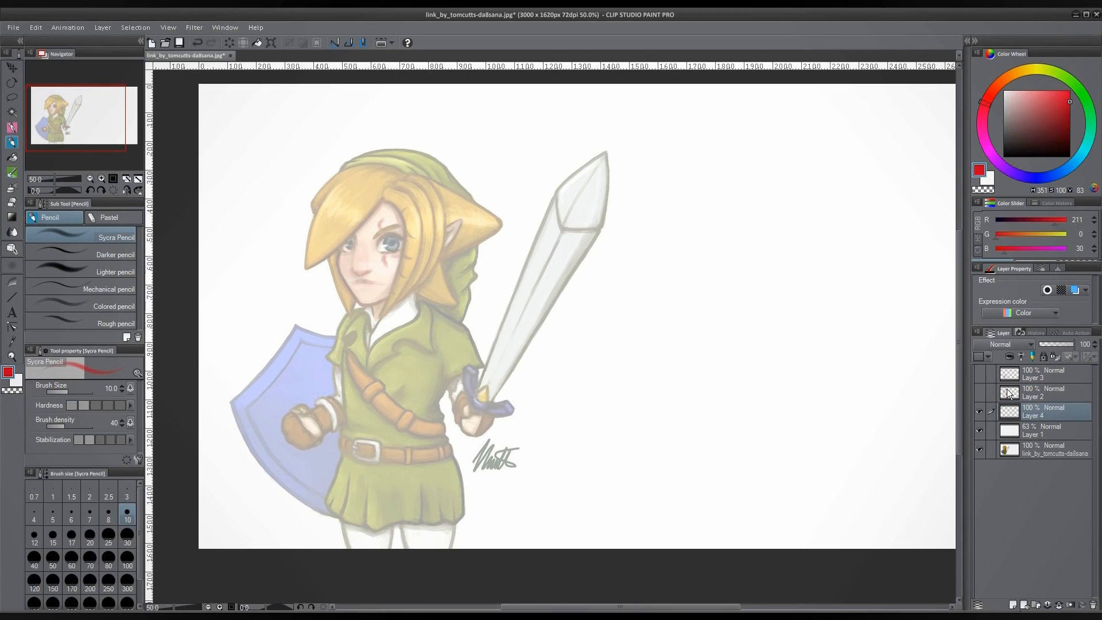
Step: Compare the Layer 2 and Layer 3 sketches over the artwork and hide both again
left_click(1013, 393)
left_click(980, 392)
left_click(980, 374)
left_click(1021, 375)
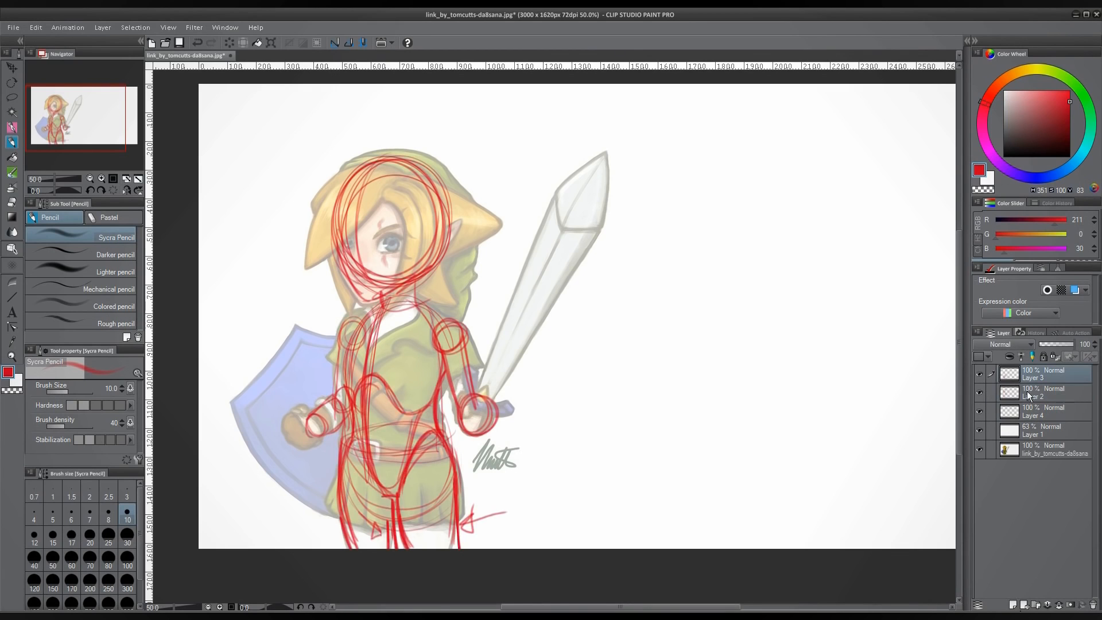
left_click(980, 374)
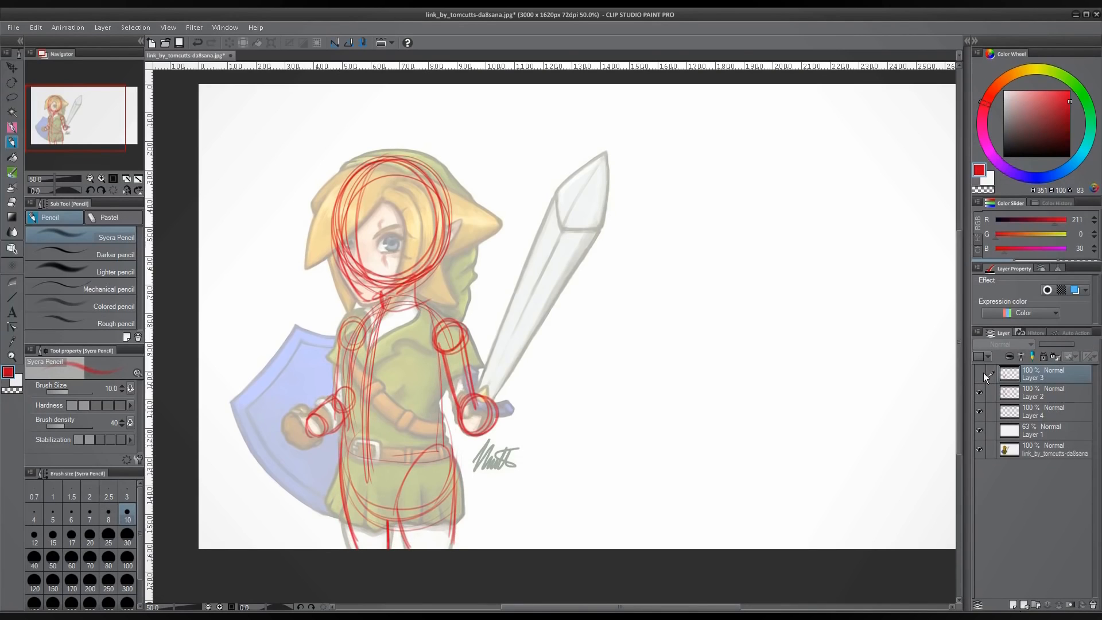
left_click(1021, 394)
left_click(980, 393)
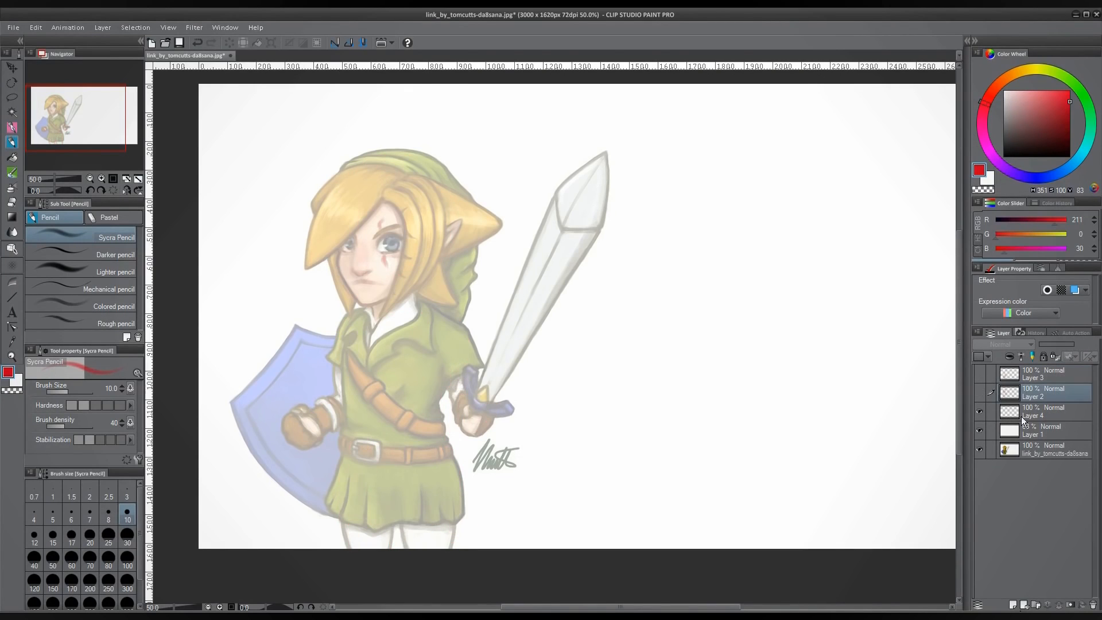
Step: On Layer 4, sketch ellipses around the belt and the skirt hem, and outline the flared skirt between them
left_click(1022, 413)
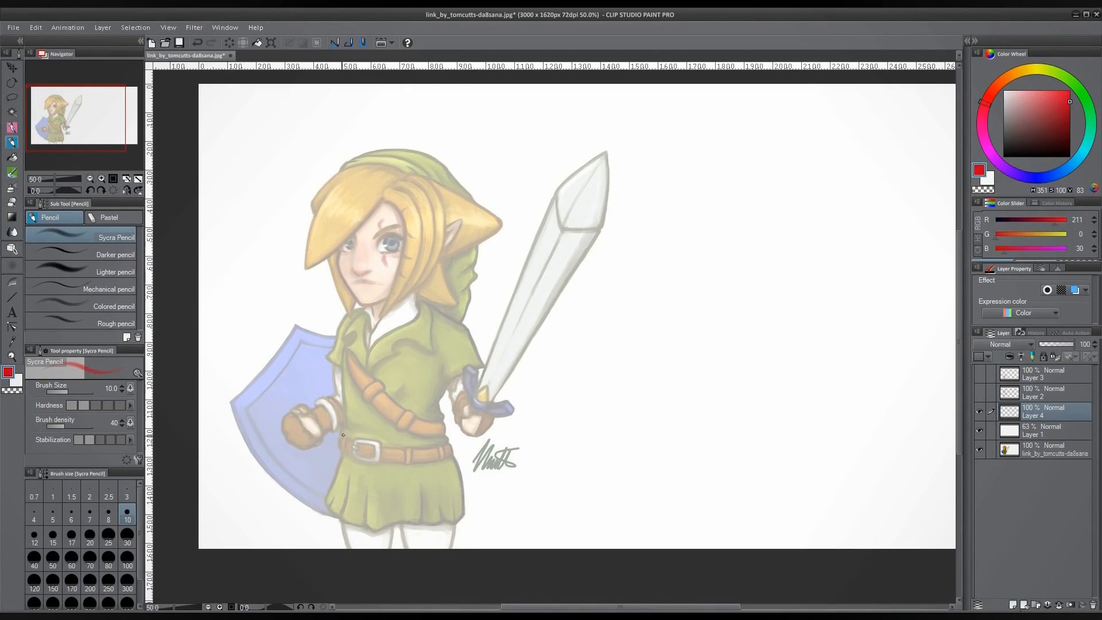
mouse_move(344, 435)
left_mouse_down()
mouse_move(449, 436)
mouse_move(347, 433)
mouse_move(385, 463)
mouse_move(344, 457)
mouse_move(367, 441)
mouse_move(449, 460)
mouse_move(402, 464)
left_mouse_up()
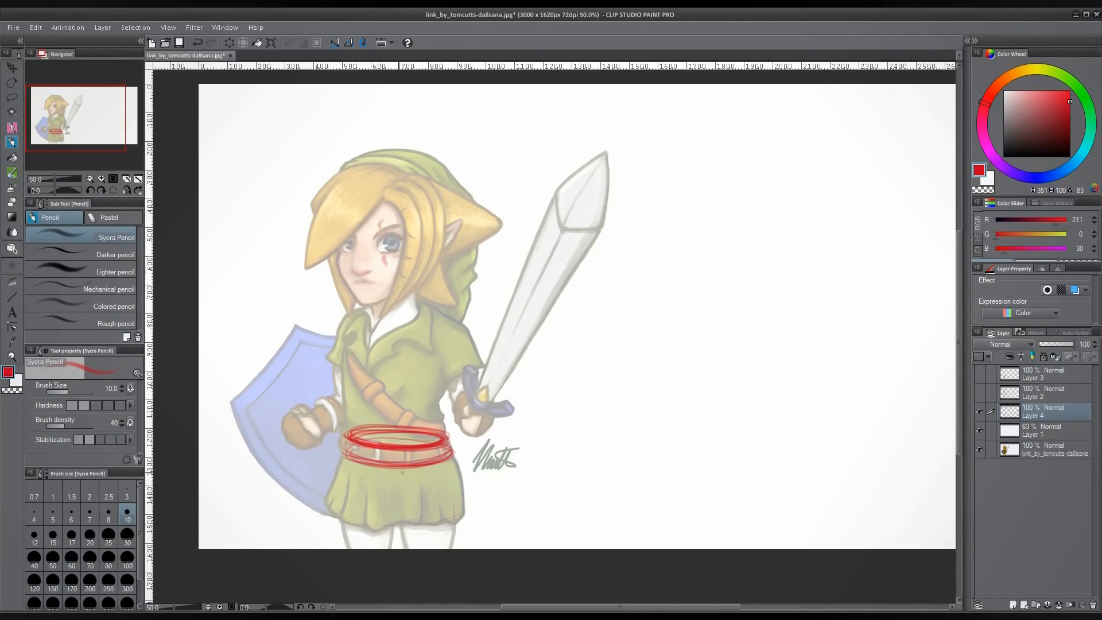
mouse_move(323, 507)
left_mouse_down()
mouse_move(425, 527)
mouse_move(444, 491)
left_mouse_up()
mouse_move(360, 483)
left_mouse_down()
mouse_move(454, 524)
mouse_move(339, 499)
mouse_move(328, 508)
mouse_move(434, 494)
mouse_move(459, 524)
mouse_move(321, 514)
mouse_move(454, 527)
left_mouse_up()
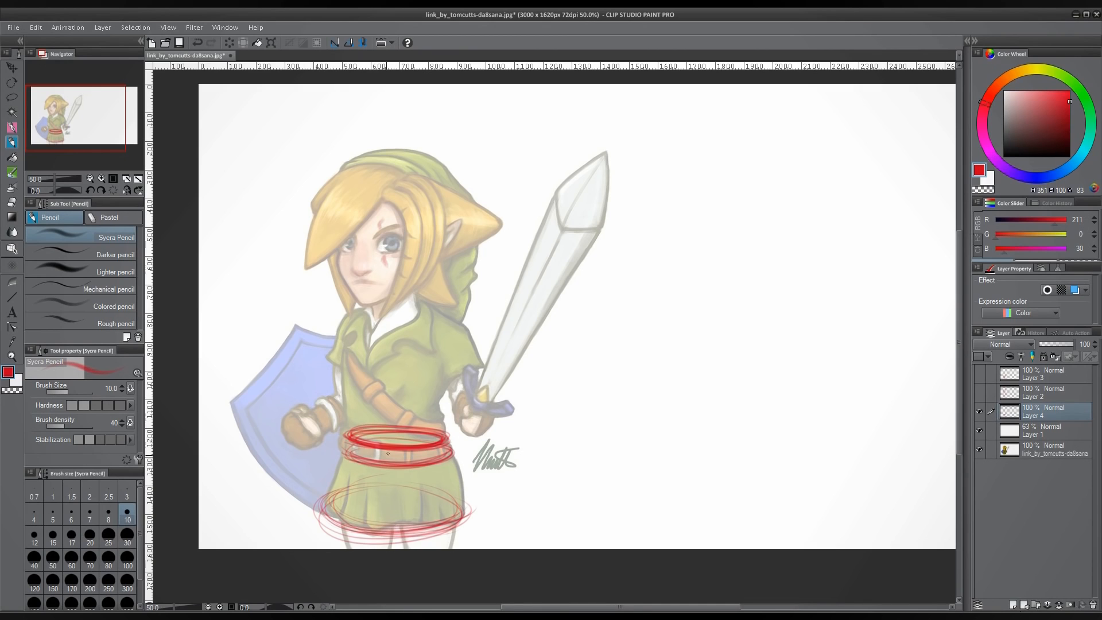
mouse_move(342, 459)
left_mouse_down()
mouse_move(323, 508)
mouse_move(336, 528)
mouse_move(431, 533)
mouse_move(460, 523)
mouse_move(466, 501)
left_mouse_up()
mouse_move(456, 457)
left_mouse_down()
mouse_move(469, 517)
mouse_move(367, 534)
mouse_move(456, 521)
mouse_move(332, 519)
mouse_move(356, 531)
mouse_move(450, 516)
left_mouse_up()
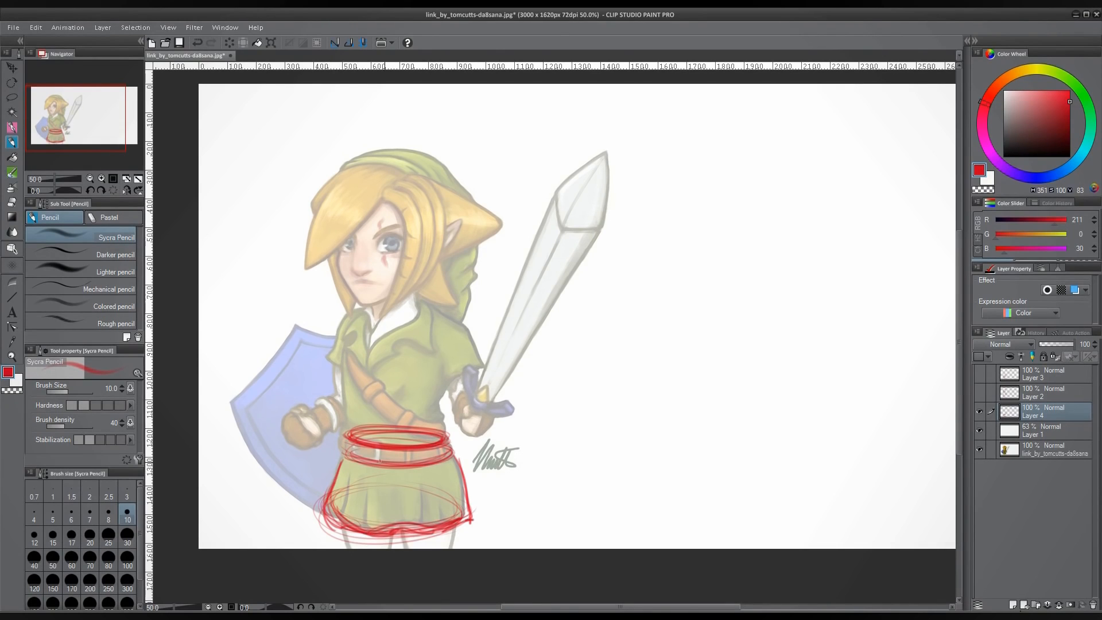
Step: Close the sides of the belt band and draw curved cross-contour lines across the torso up to the shoulders
left_click_drag(343, 441, 344, 453)
left_click_drag(451, 451, 450, 439)
left_click_drag(355, 427, 430, 436)
mouse_move(358, 391)
left_mouse_down()
mouse_move(347, 370)
mouse_move(459, 346)
mouse_move(349, 328)
mouse_move(347, 313)
mouse_move(459, 312)
left_mouse_up()
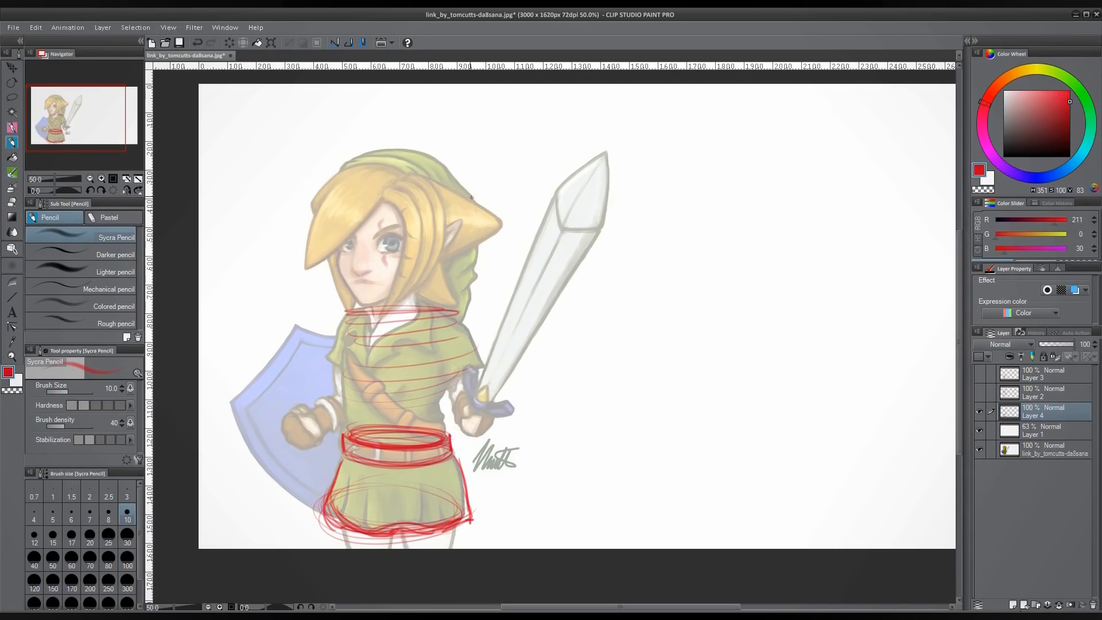
mouse_move(362, 313)
left_mouse_down()
mouse_move(473, 315)
mouse_move(360, 314)
left_mouse_up()
Step: Sketch a cylinder in the empty area beside the sword, with straight sides, a top line and ellipses near its base
left_click_drag(560, 305, 572, 429)
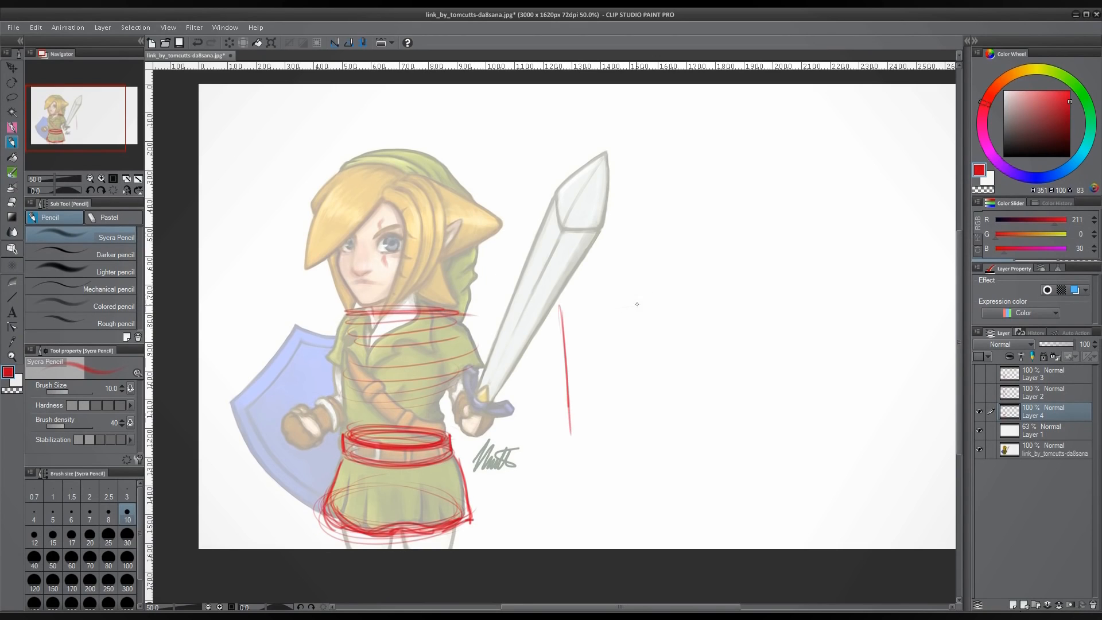
left_click_drag(564, 303, 648, 295)
left_click_drag(653, 421, 566, 423)
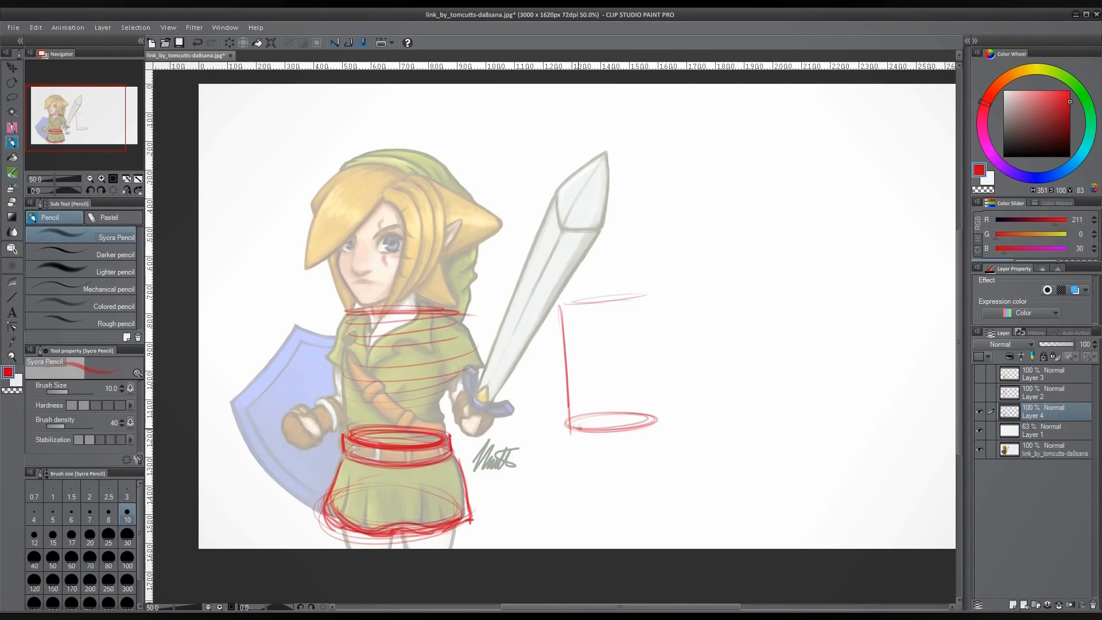
mouse_move(580, 427)
left_mouse_down()
mouse_move(666, 436)
mouse_move(605, 449)
mouse_move(585, 440)
mouse_move(632, 424)
mouse_move(570, 440)
left_mouse_up()
left_click_drag(657, 405, 656, 439)
left_click_drag(657, 435, 657, 345)
left_click_drag(656, 292, 656, 439)
left_click_drag(658, 298, 657, 434)
Step: Extend the cylinder's sides downward, add a lower ellipse and draw a vertical marker inside the bottom section
left_click_drag(568, 397, 573, 492)
left_click_drag(659, 402, 660, 477)
left_click_drag(658, 424, 658, 479)
mouse_move(578, 475)
left_mouse_down()
mouse_move(647, 478)
mouse_move(573, 464)
mouse_move(621, 481)
left_mouse_up()
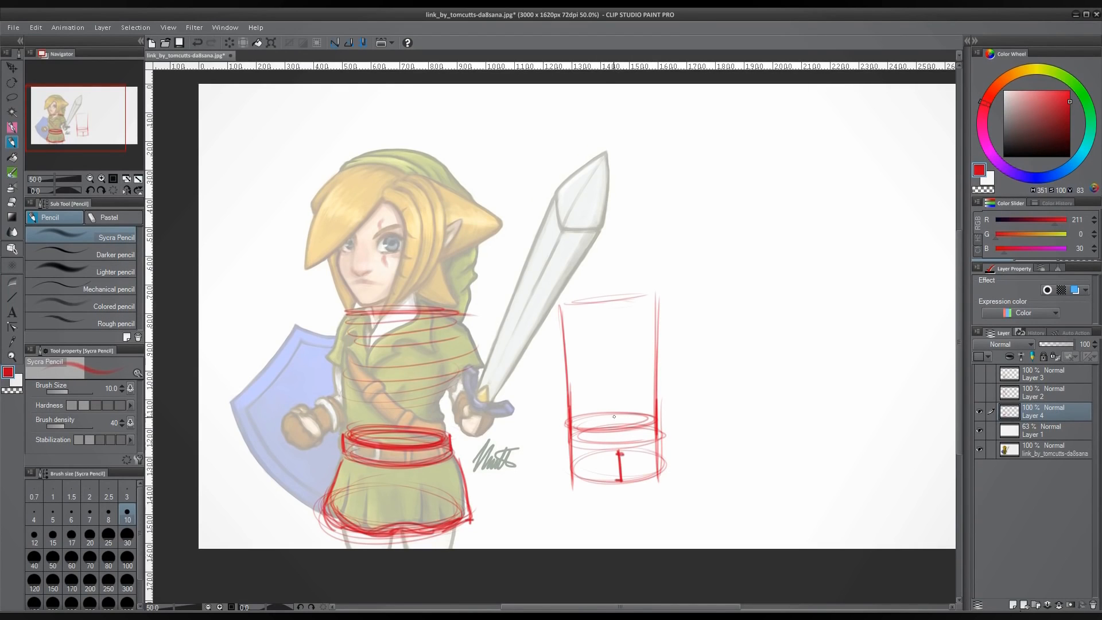
Step: Mark the height of the cylinder's upper band, add flattening ellipses toward its top line, and draw arrows beside the base and top line
mouse_move(615, 415)
left_mouse_down()
mouse_move(616, 429)
mouse_move(618, 413)
left_mouse_up()
left_click_drag(689, 421, 692, 482)
mouse_move(684, 454)
left_mouse_down()
mouse_move(702, 452)
mouse_move(692, 483)
left_mouse_up()
mouse_move(566, 400)
left_mouse_down()
mouse_move(653, 396)
mouse_move(591, 397)
mouse_move(579, 370)
mouse_move(637, 383)
mouse_move(580, 390)
mouse_move(647, 394)
left_mouse_up()
mouse_move(579, 372)
left_mouse_down()
mouse_move(651, 360)
mouse_move(580, 326)
mouse_move(661, 329)
mouse_move(628, 314)
mouse_move(560, 311)
mouse_move(660, 296)
mouse_move(556, 310)
left_mouse_up()
mouse_move(637, 284)
left_mouse_down()
mouse_move(667, 290)
mouse_move(563, 296)
mouse_move(685, 298)
mouse_move(677, 287)
mouse_move(705, 287)
mouse_move(653, 292)
left_mouse_up()
left_click_drag(563, 275, 570, 377)
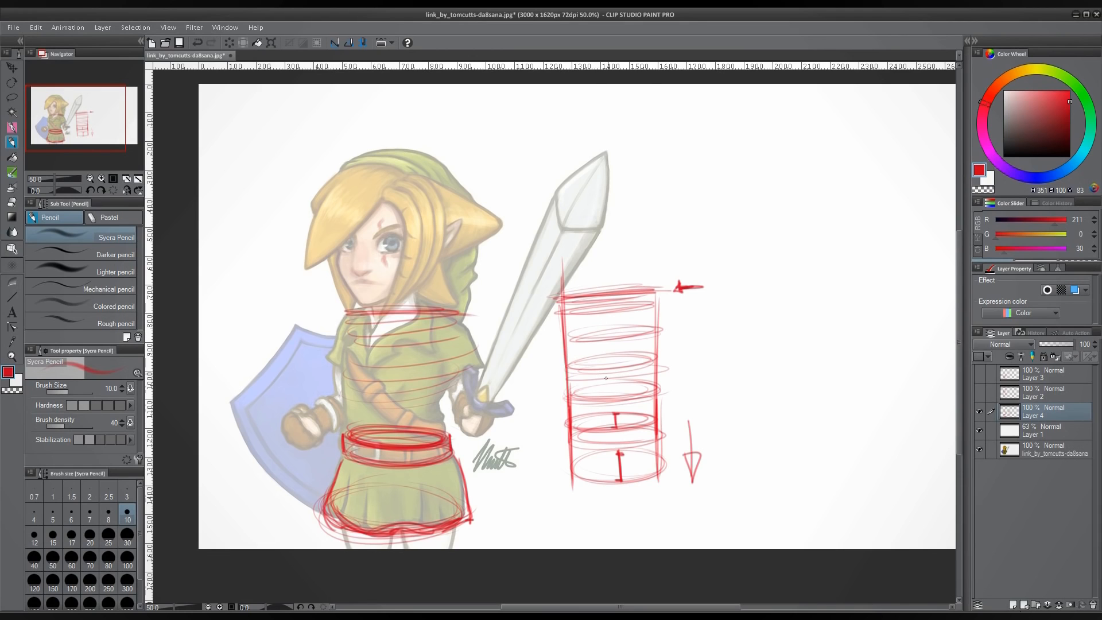
Step: Extend the cylinder's sides above the top line, label that line "HORIZON" and add ellipses above it
left_click_drag(651, 240, 657, 363)
left_click_drag(649, 240, 655, 477)
left_click_drag(563, 252, 574, 435)
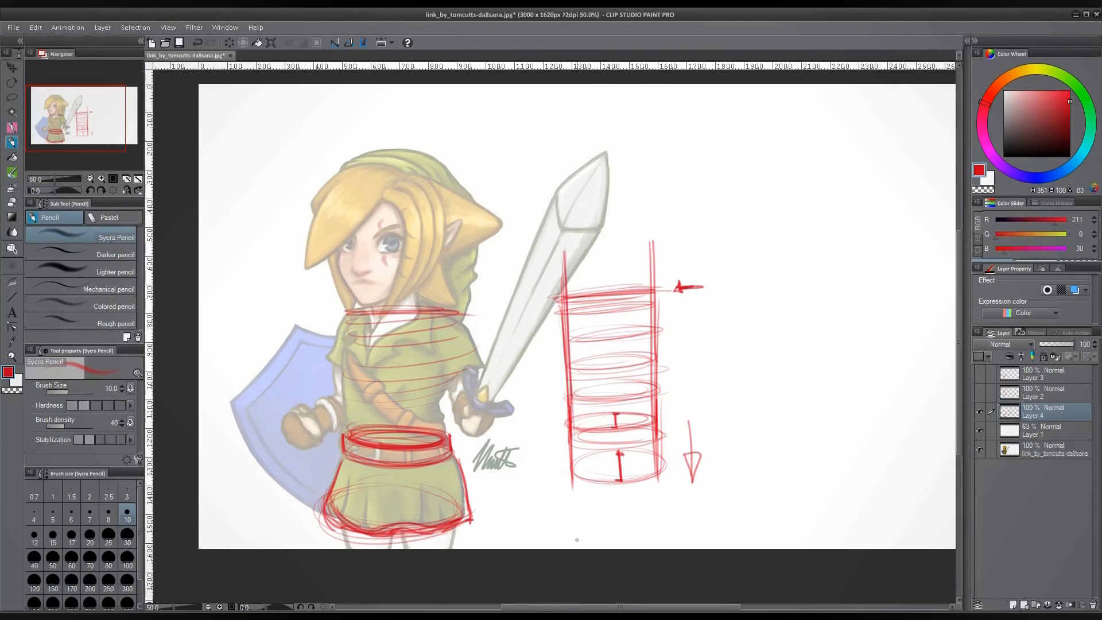
left_click_drag(719, 282, 730, 299)
left_click_drag(739, 285, 762, 298)
mouse_move(766, 284)
left_mouse_down()
mouse_move(777, 297)
mouse_move(814, 277)
left_mouse_up()
mouse_move(567, 289)
left_mouse_down()
mouse_move(645, 271)
mouse_move(649, 242)
mouse_move(574, 225)
mouse_move(643, 214)
left_mouse_up()
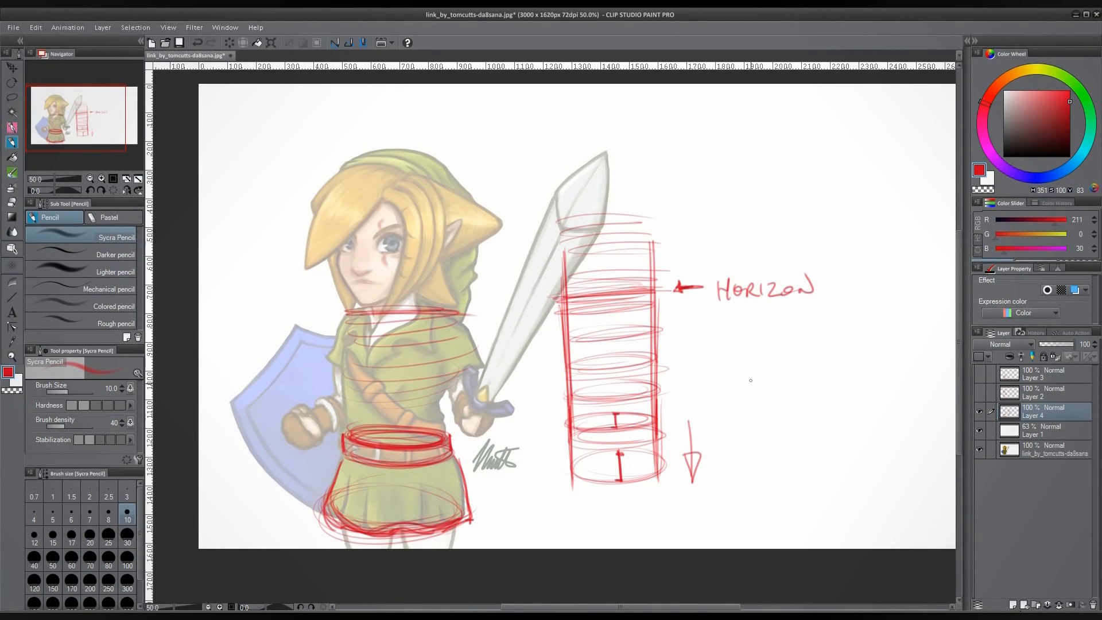
Step: Sketch a second, narrower cylinder below the HORIZON label, with straight sides, stacked ellipses near its base and an ellipse at its top
left_click_drag(730, 339, 733, 489)
left_click_drag(740, 330, 794, 330)
mouse_move(743, 456)
left_mouse_down()
mouse_move(803, 443)
mouse_move(732, 442)
mouse_move(764, 434)
left_mouse_up()
mouse_move(740, 460)
left_mouse_down()
mouse_move(750, 465)
mouse_move(732, 452)
mouse_move(765, 444)
left_mouse_up()
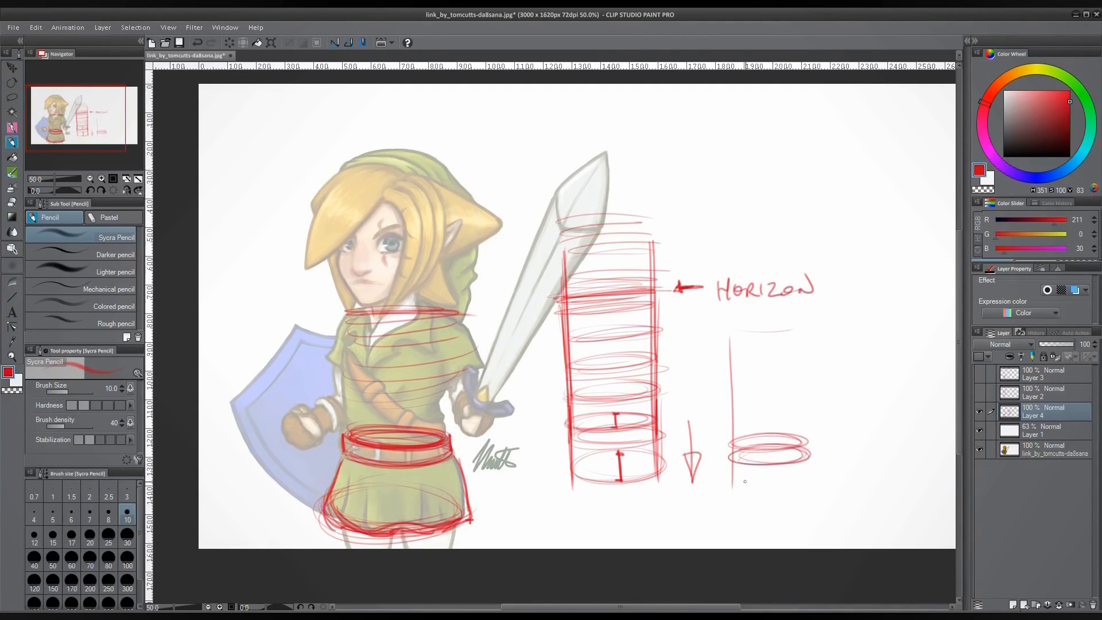
mouse_move(745, 481)
left_mouse_down()
mouse_move(780, 472)
mouse_move(806, 486)
mouse_move(758, 490)
mouse_move(728, 481)
left_mouse_up()
left_click_drag(804, 319, 807, 498)
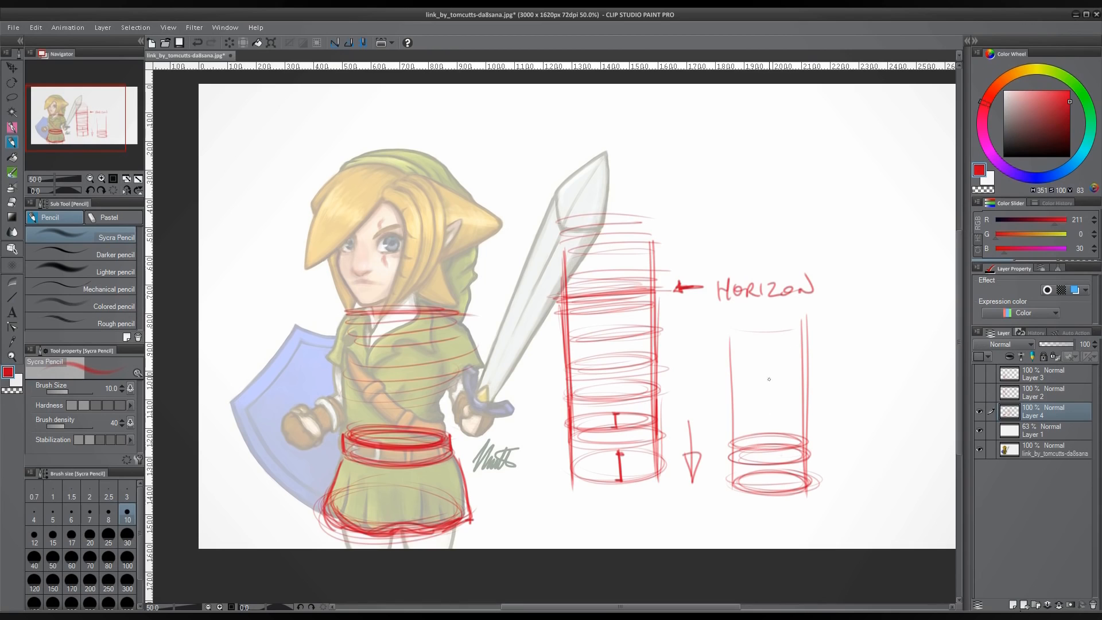
mouse_move(783, 340)
left_mouse_down()
mouse_move(739, 349)
mouse_move(767, 334)
mouse_move(813, 345)
mouse_move(729, 351)
left_mouse_up()
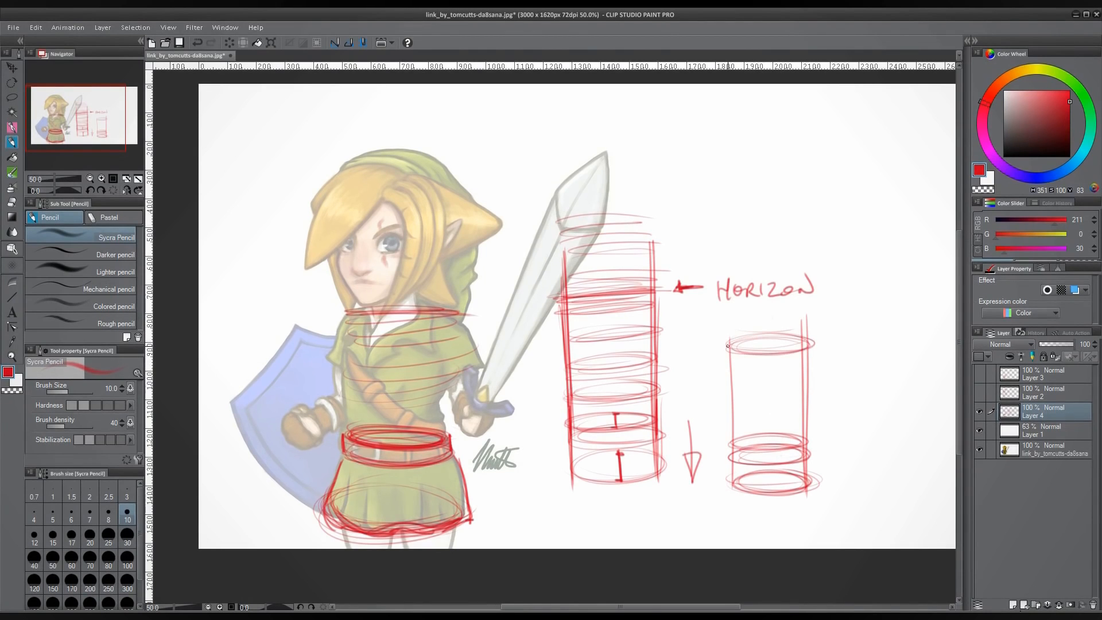
Step: Draw ellipses around the character's shoulder line and sketch the curved hairline, face side and jaw over the head
mouse_move(393, 315)
left_mouse_down()
mouse_move(345, 322)
mouse_move(453, 320)
mouse_move(342, 328)
mouse_move(448, 322)
mouse_move(351, 325)
mouse_move(355, 402)
left_mouse_up()
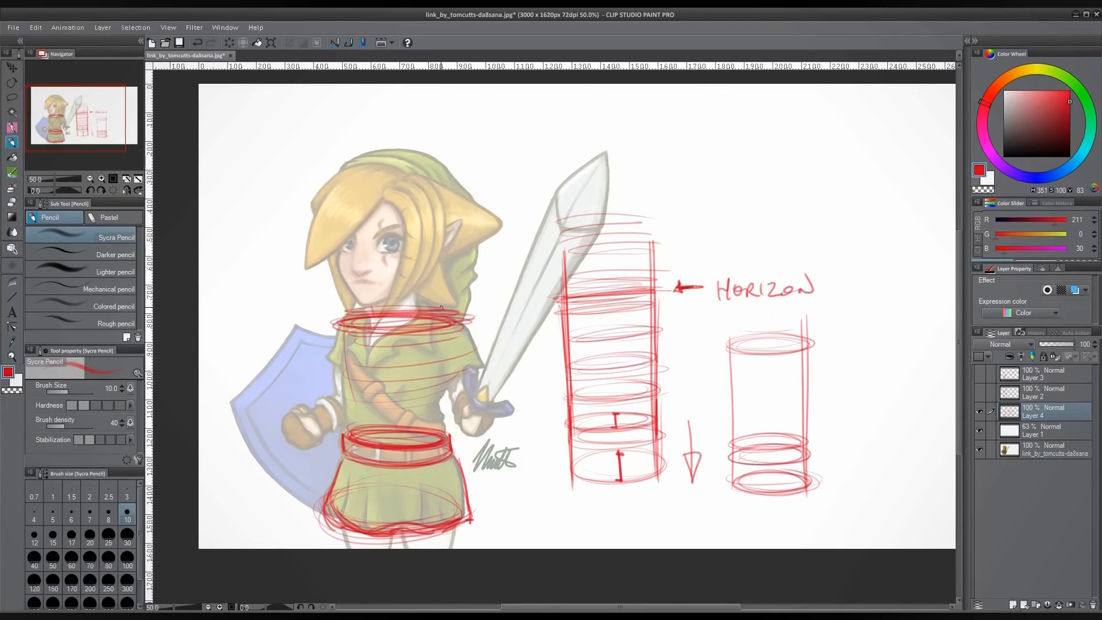
mouse_move(343, 192)
left_mouse_down()
mouse_move(442, 195)
mouse_move(333, 187)
mouse_move(428, 211)
left_mouse_up()
mouse_move(380, 159)
left_mouse_down()
mouse_move(400, 150)
mouse_move(453, 179)
mouse_move(471, 207)
left_mouse_up()
left_click_drag(340, 179, 358, 294)
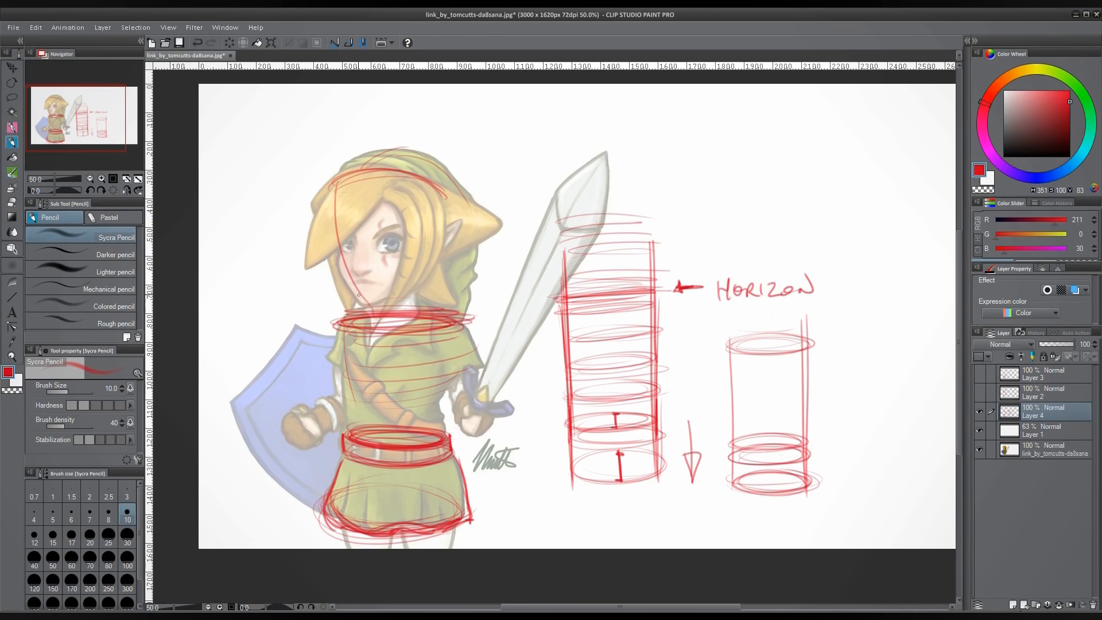
mouse_move(338, 259)
left_mouse_down()
mouse_move(318, 204)
mouse_move(316, 235)
mouse_move(363, 294)
left_mouse_up()
mouse_move(317, 227)
left_mouse_down()
mouse_move(354, 291)
mouse_move(317, 245)
mouse_move(365, 303)
left_mouse_up()
mouse_move(318, 245)
left_mouse_down()
mouse_move(372, 300)
mouse_move(403, 291)
left_mouse_up()
Step: Build up the head construction with an oval over the face and curved contours around the forehead and cheeks
left_click_drag(340, 190, 428, 224)
left_click_drag(425, 173, 344, 278)
mouse_move(315, 218)
left_mouse_down()
mouse_move(367, 304)
mouse_move(419, 270)
left_mouse_up()
mouse_move(333, 200)
left_mouse_down()
mouse_move(385, 155)
mouse_move(311, 196)
mouse_move(436, 172)
mouse_move(466, 214)
left_mouse_up()
Step: Draw the hood's outline sweeping down behind the head and sketch the pointed ear at the end of the jaw
mouse_move(399, 156)
left_mouse_down()
mouse_move(427, 168)
mouse_move(481, 243)
left_mouse_up()
mouse_move(402, 161)
left_mouse_down()
mouse_move(485, 263)
mouse_move(446, 193)
left_mouse_up()
left_click_drag(445, 193, 498, 305)
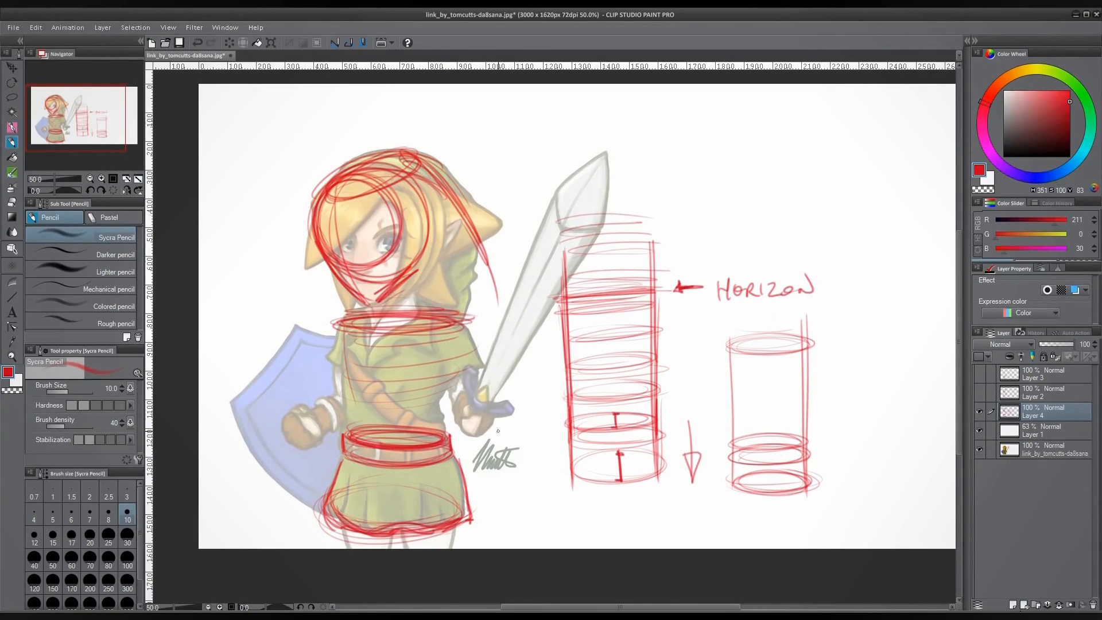
left_click_drag(417, 232, 420, 269)
mouse_move(377, 301)
left_mouse_down()
mouse_move(445, 214)
mouse_move(424, 222)
mouse_move(436, 250)
left_mouse_up()
mouse_move(420, 229)
left_mouse_down()
mouse_move(463, 188)
mouse_move(427, 256)
left_mouse_up()
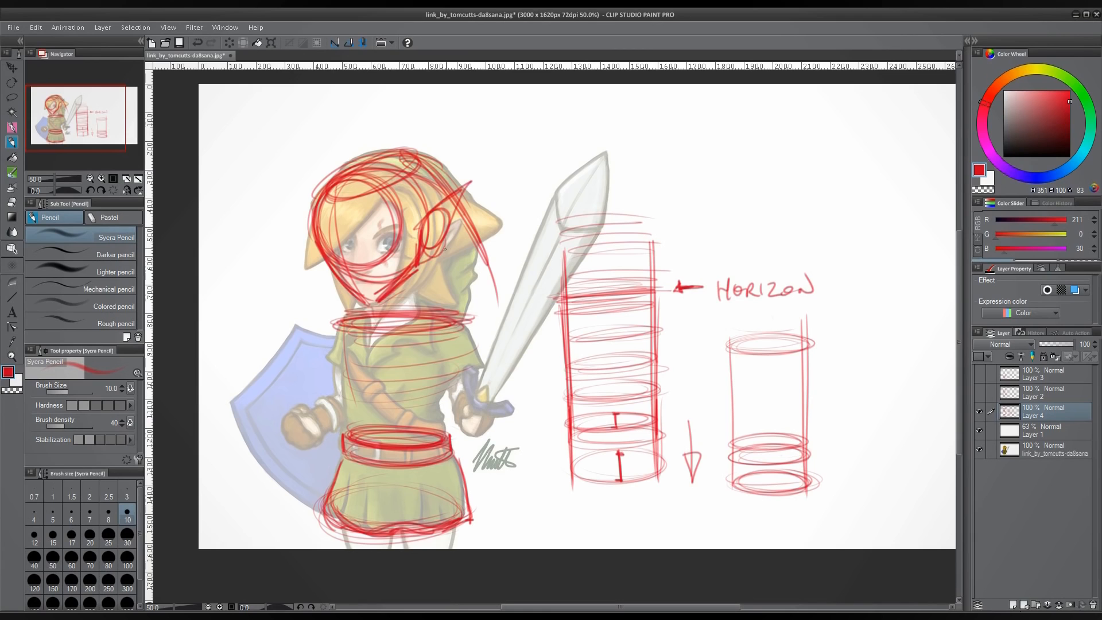
Step: Add curved vertical contour lines down the face to the chin and reinforce the face oval
left_click_drag(368, 182, 350, 299)
left_click_drag(342, 194, 373, 301)
left_click_drag(379, 170, 348, 295)
left_click_drag(325, 216, 323, 255)
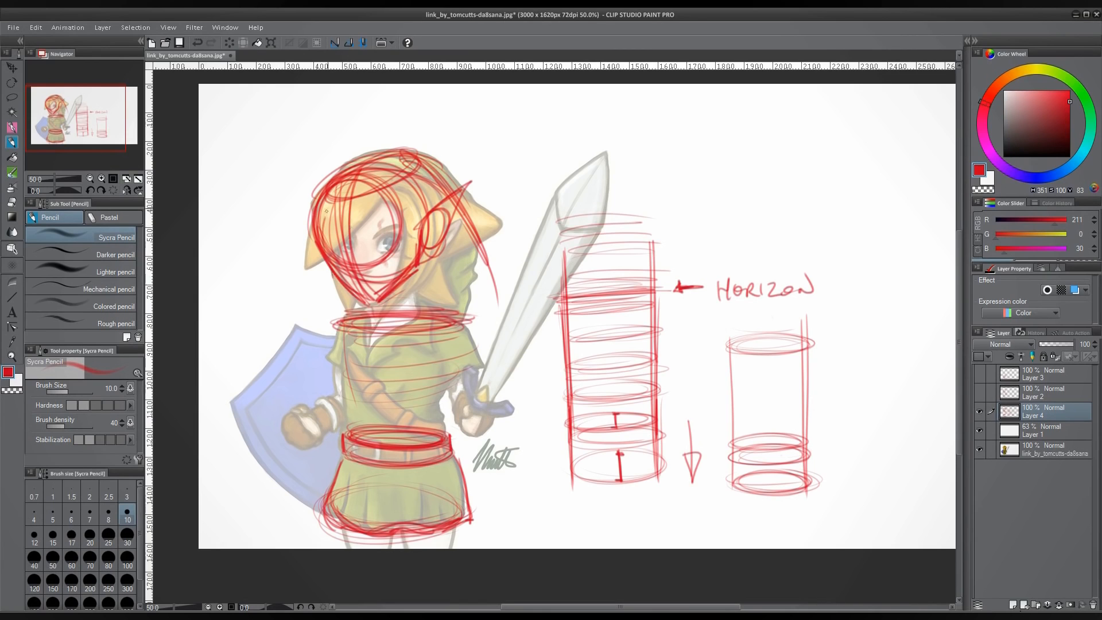
left_click_drag(325, 191, 390, 235)
mouse_move(397, 195)
left_mouse_down()
mouse_move(390, 301)
mouse_move(365, 279)
left_mouse_up()
left_click_drag(391, 191, 368, 312)
Step: Sketch the neck from the jaw to the collar and round off the shoulder on the sword-arm side
left_click_drag(429, 259, 426, 312)
mouse_move(423, 269)
left_mouse_down()
mouse_move(413, 300)
mouse_move(381, 317)
left_mouse_up()
mouse_move(417, 275)
left_mouse_down()
mouse_move(411, 314)
mouse_move(411, 296)
left_mouse_up()
mouse_move(428, 310)
left_mouse_down()
mouse_move(469, 328)
mouse_move(455, 348)
mouse_move(474, 322)
left_mouse_up()
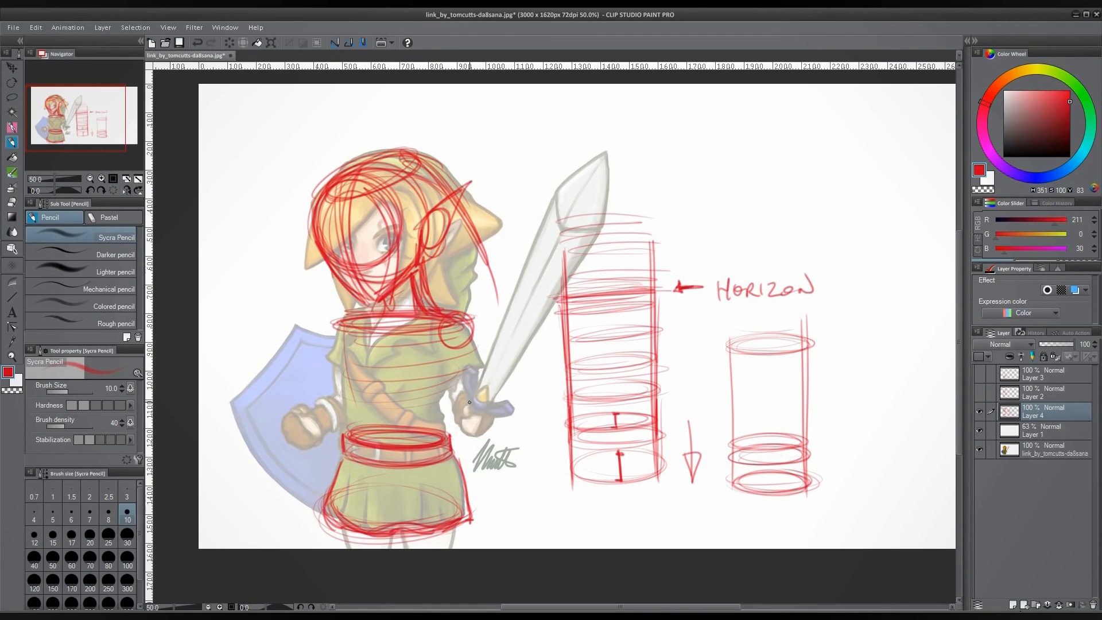
mouse_move(432, 270)
left_mouse_down()
mouse_move(426, 292)
mouse_move(443, 298)
left_mouse_up()
Step: Outline both sides of the torso from the shoulders to the belt and add a curved centre line
mouse_move(364, 318)
left_mouse_down()
mouse_move(348, 345)
mouse_move(346, 334)
mouse_move(362, 316)
mouse_move(347, 414)
left_mouse_up()
left_click_drag(361, 317, 341, 434)
left_click_drag(357, 319, 339, 416)
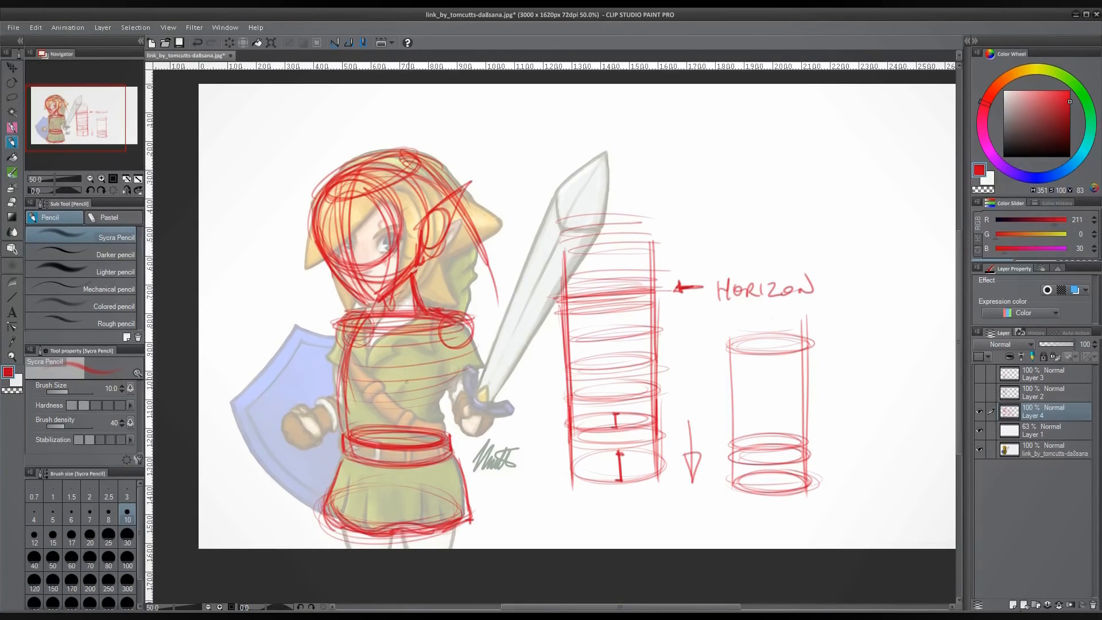
mouse_move(439, 330)
left_mouse_down()
mouse_move(439, 433)
mouse_move(450, 441)
left_mouse_up()
left_click_drag(445, 312, 445, 445)
left_click_drag(396, 317, 379, 442)
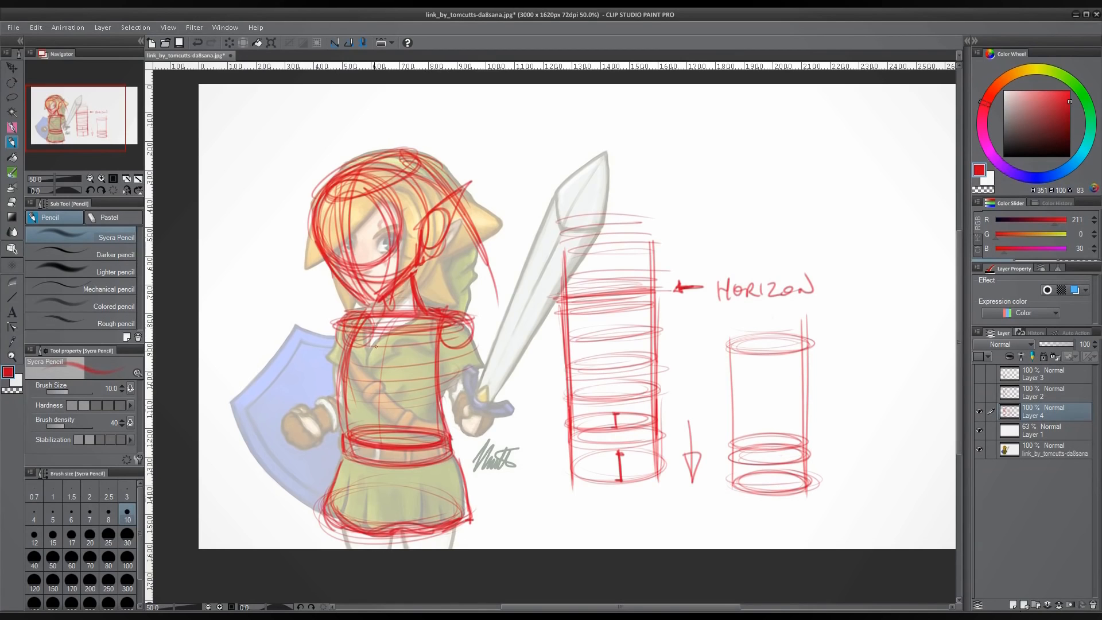
left_click_drag(379, 340, 368, 443)
left_click_drag(397, 318, 364, 402)
Step: Hide Layer 4 and add a new raster layer directly above Layer 1
left_click(980, 412)
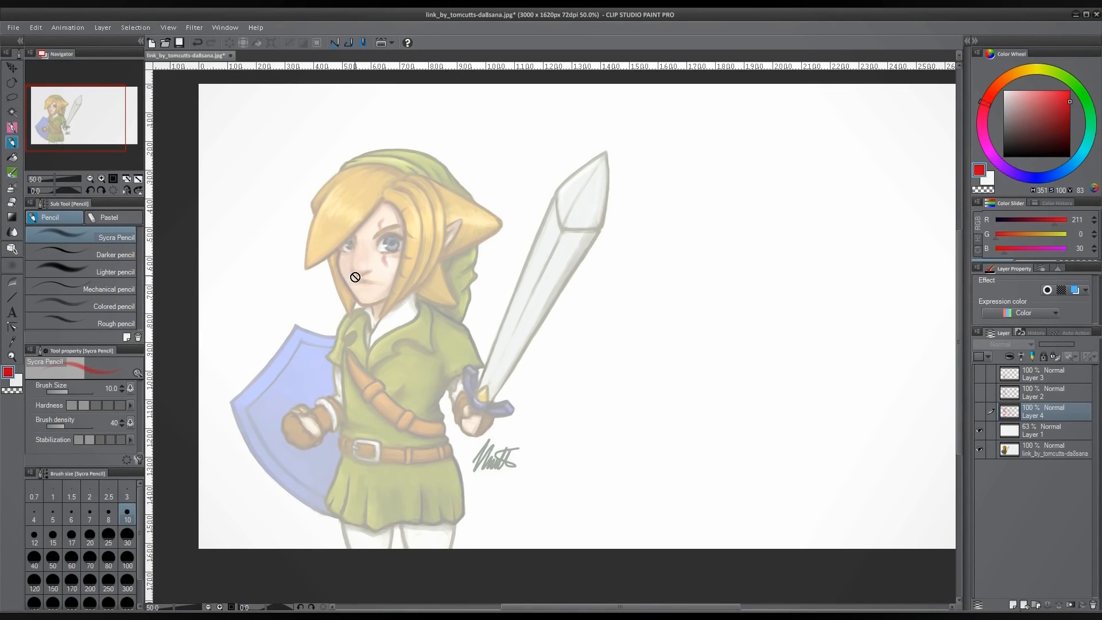
left_click(1024, 432)
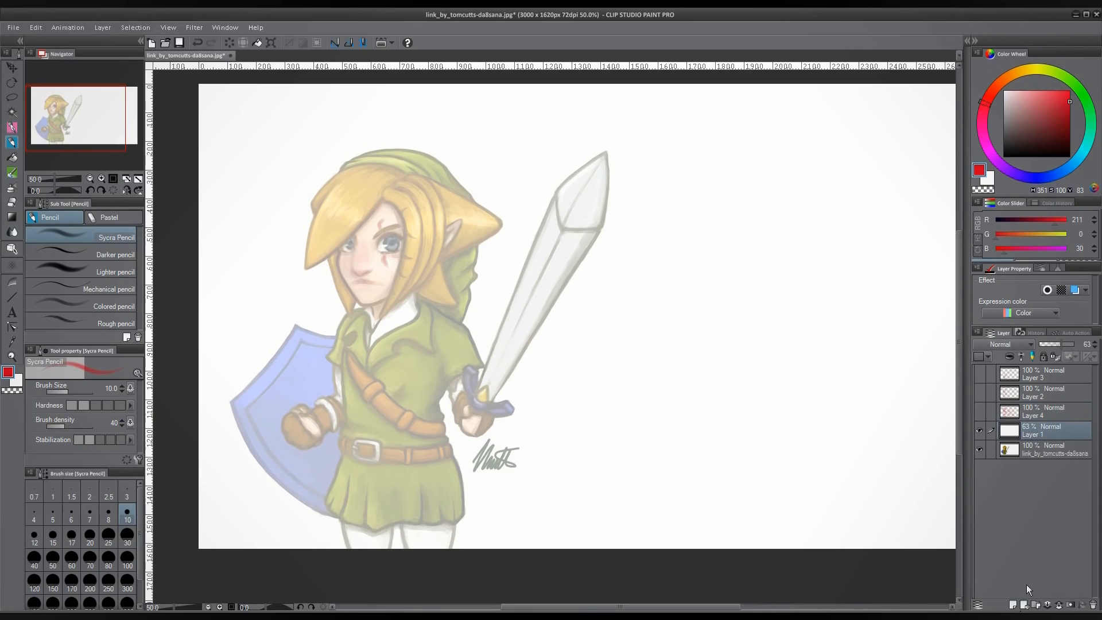
left_click(1013, 605)
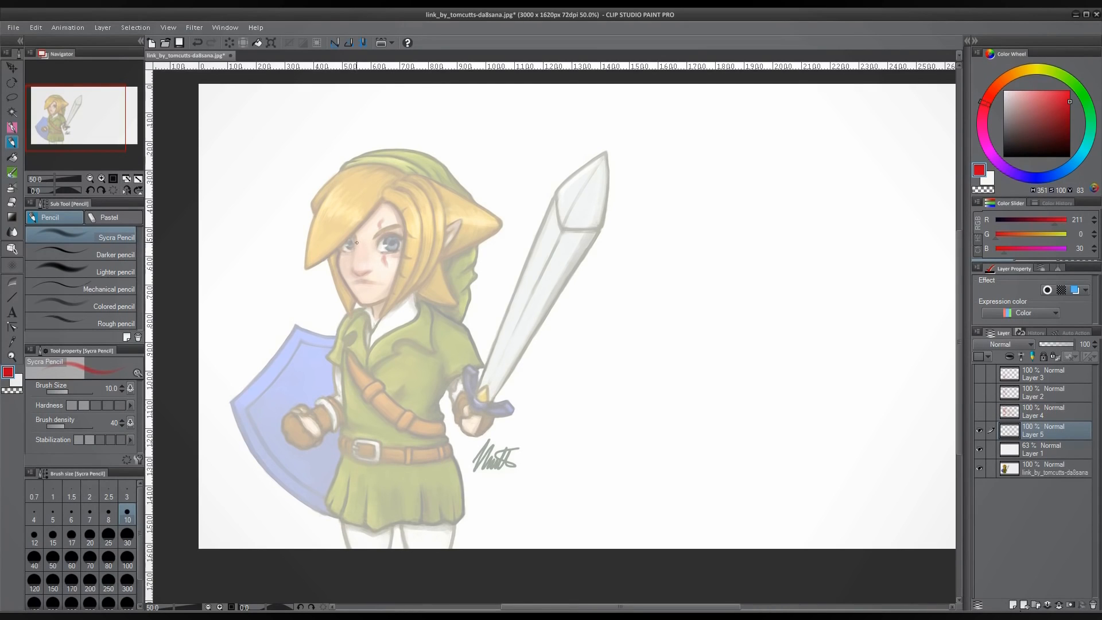
Step: Trace the nose bridge, tip and nostrils in red on Layer 5
mouse_move(356, 235)
left_mouse_down()
mouse_move(353, 270)
mouse_move(368, 275)
left_mouse_up()
mouse_move(355, 233)
left_mouse_down()
mouse_move(360, 274)
mouse_move(356, 262)
left_mouse_up()
left_click_drag(353, 251, 362, 279)
left_click_drag(362, 270, 370, 269)
left_click_drag(379, 228, 384, 218)
left_click_drag(384, 257, 385, 266)
mouse_move(410, 208)
left_mouse_down()
mouse_move(415, 243)
mouse_move(398, 296)
left_mouse_up()
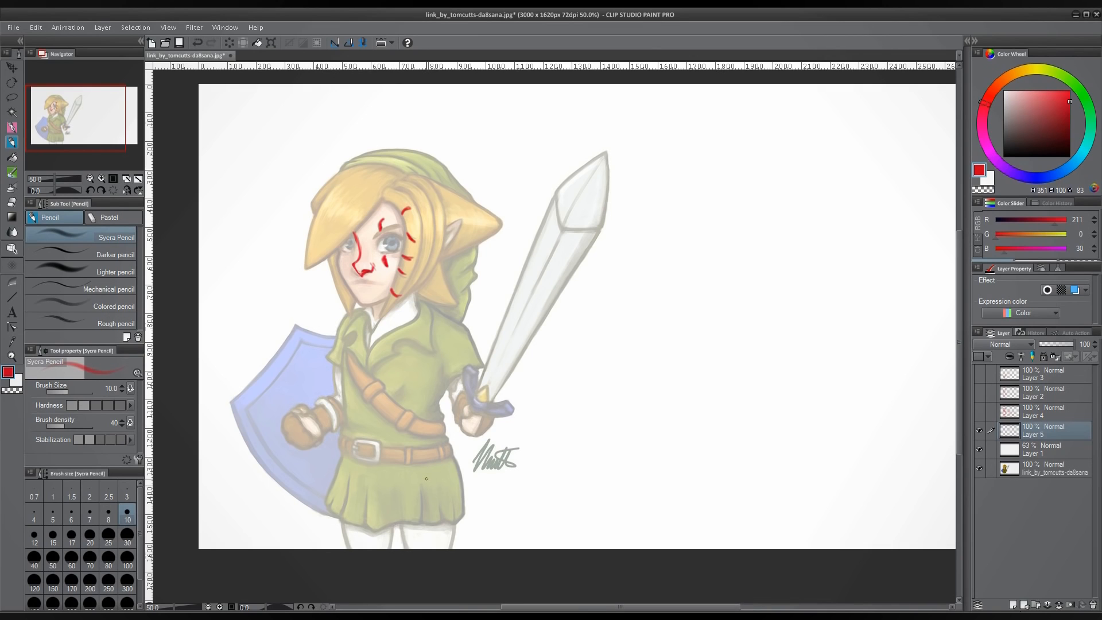
mouse_move(404, 215)
left_mouse_down()
mouse_move(410, 207)
mouse_move(419, 240)
mouse_move(411, 283)
mouse_move(385, 308)
left_mouse_up()
key("ctrl+z")
key("ctrl+z")
key("ctrl+z")
key("ctrl+z")
key("ctrl+z")
key("ctrl+z")
Step: Retrace the nose bridge, draw the frowning mouth and outline both eyes
left_click_drag(355, 240, 359, 259)
left_click_drag(359, 281, 378, 286)
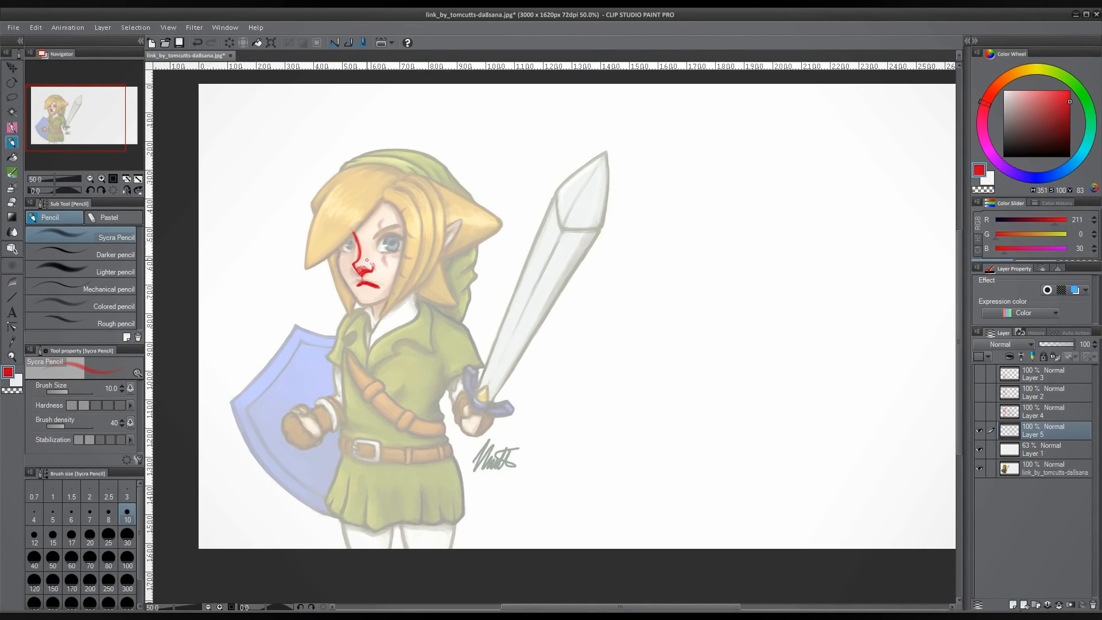
mouse_move(354, 240)
left_mouse_down()
mouse_move(344, 251)
mouse_move(357, 254)
mouse_move(345, 243)
left_mouse_up()
mouse_move(349, 253)
left_mouse_down()
mouse_move(403, 240)
mouse_move(385, 251)
left_mouse_up()
left_click_drag(382, 198, 407, 173)
left_click_drag(395, 195, 406, 191)
key("ctrl+z")
mouse_move(383, 197)
left_mouse_down()
mouse_move(336, 250)
mouse_move(299, 274)
left_mouse_up()
mouse_move(367, 162)
left_mouse_down()
mouse_move(330, 188)
mouse_move(304, 272)
left_mouse_up()
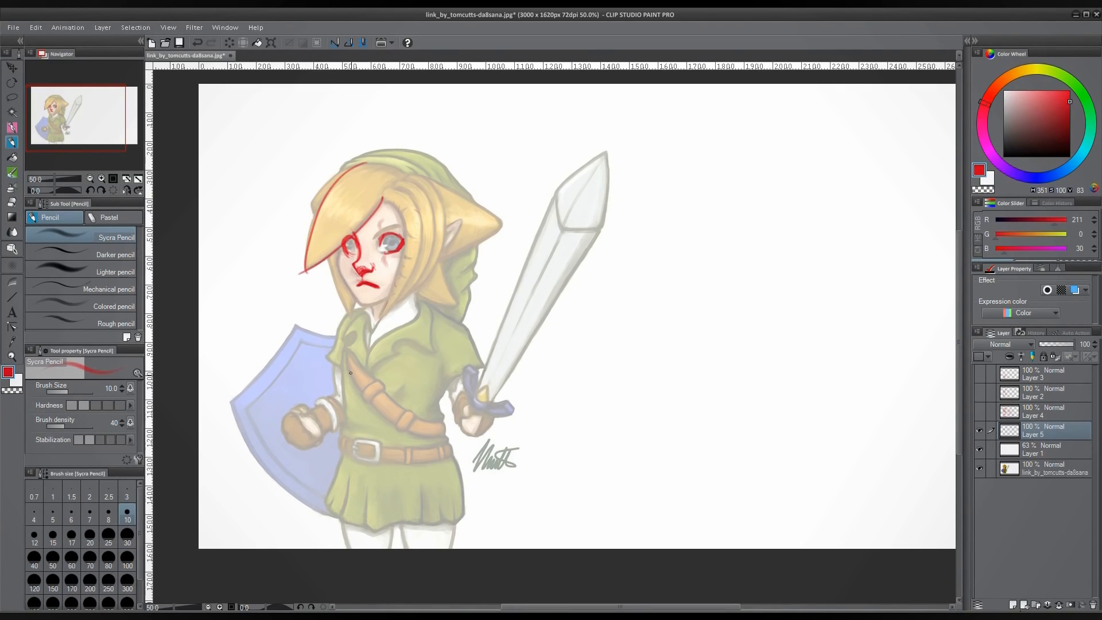
key("ctrl+z")
key("ctrl+z")
left_click_drag(380, 199, 312, 273)
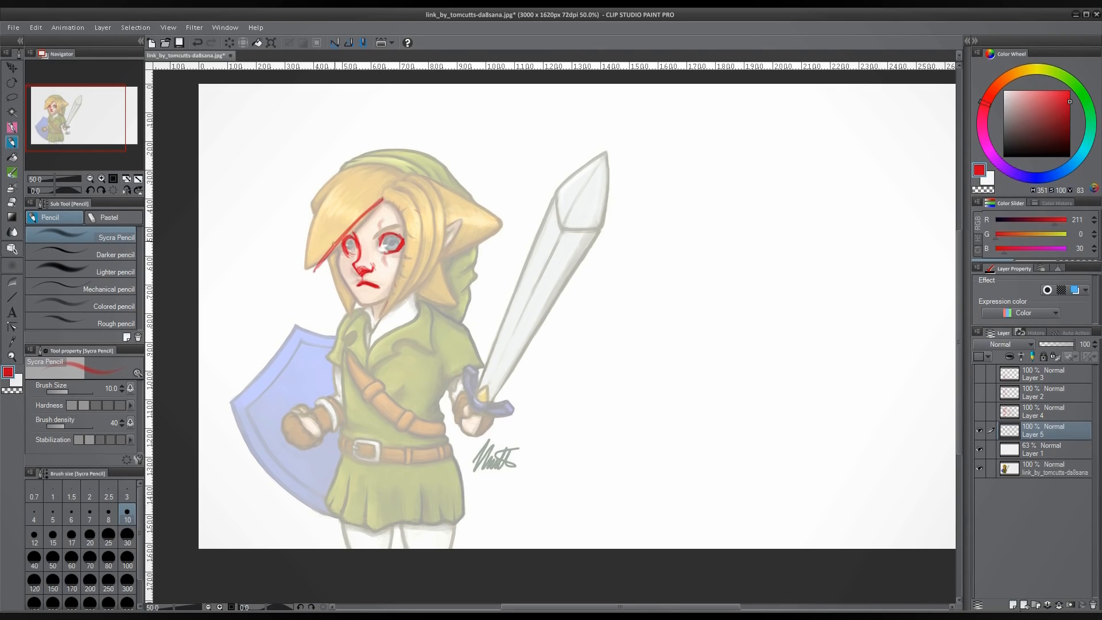
left_click_drag(344, 130, 347, 211)
mouse_move(506, 122)
left_mouse_down()
mouse_move(476, 176)
mouse_move(433, 201)
left_mouse_up()
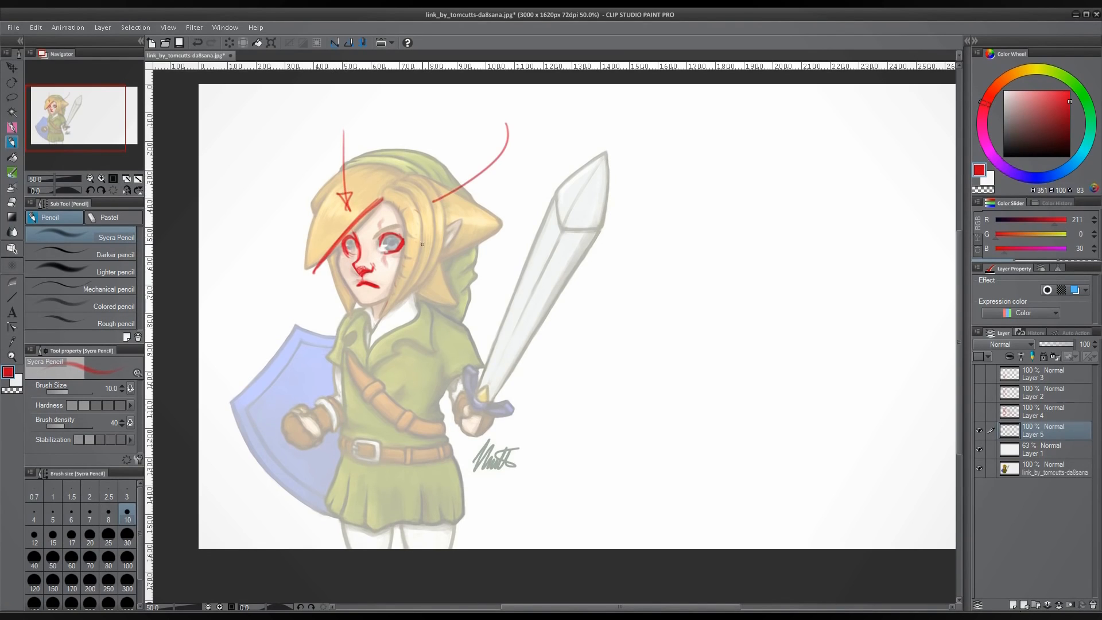
key("ctrl+z")
left_click(380, 205)
key("ctrl+z")
key("ctrl+z")
key("ctrl+z")
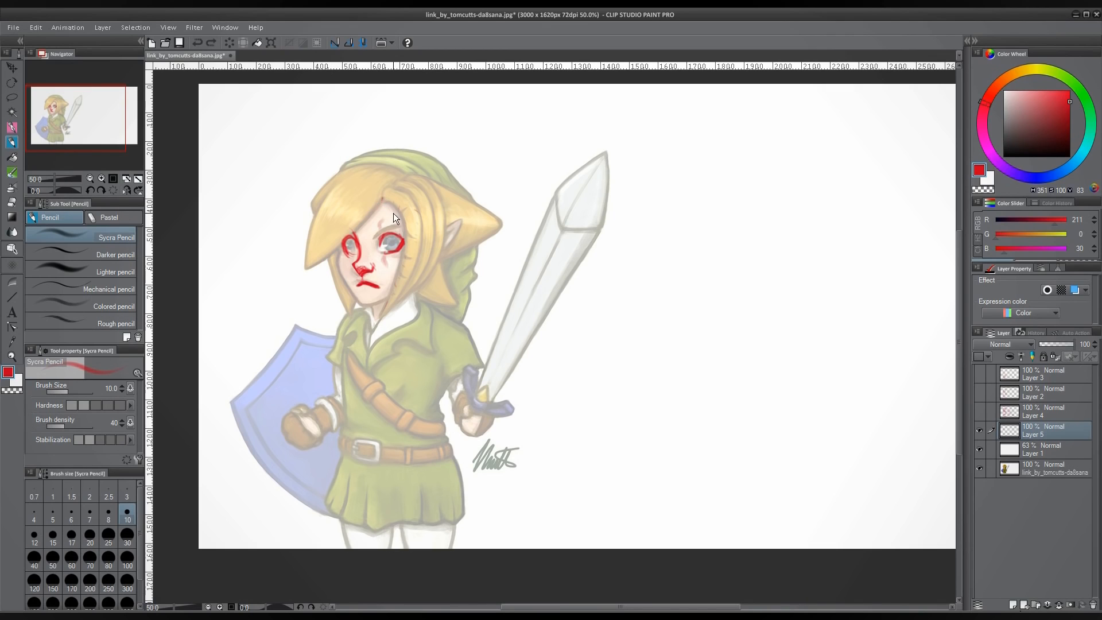
Step: Outline the large front bang as a curved, tapering shape sweeping from the forehead past the cheek
left_click_drag(380, 197, 321, 268)
left_click_drag(380, 207, 319, 274)
mouse_move(359, 223)
left_mouse_down()
mouse_move(330, 248)
mouse_move(315, 286)
left_mouse_up()
mouse_move(378, 208)
left_mouse_down()
mouse_move(338, 240)
mouse_move(350, 235)
mouse_move(315, 284)
left_mouse_up()
mouse_move(308, 270)
left_mouse_down()
mouse_move(318, 207)
mouse_move(342, 184)
mouse_move(368, 179)
mouse_move(384, 193)
left_mouse_up()
left_click_drag(378, 207, 366, 219)
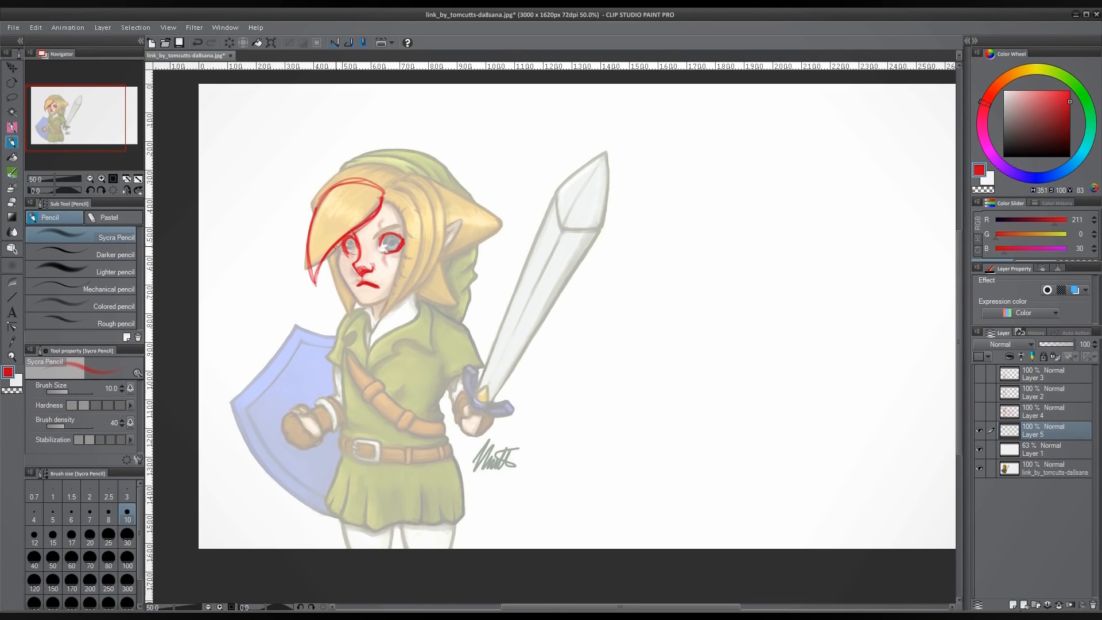
mouse_move(330, 253)
left_mouse_down()
mouse_move(316, 286)
mouse_move(307, 236)
left_mouse_up()
Step: Sketch a leaf shape with inner strands and a stem beside the sword, and a plain almond shape next to it
mouse_move(689, 196)
left_mouse_down()
mouse_move(739, 162)
mouse_move(694, 251)
mouse_move(685, 232)
mouse_move(673, 252)
mouse_move(677, 213)
mouse_move(668, 274)
mouse_move(699, 244)
left_mouse_up()
mouse_move(714, 187)
left_mouse_down()
mouse_move(701, 243)
mouse_move(708, 213)
mouse_move(705, 244)
left_mouse_up()
mouse_move(693, 216)
left_mouse_down()
mouse_move(687, 257)
mouse_move(680, 229)
mouse_move(700, 202)
left_mouse_up()
mouse_move(677, 219)
left_mouse_down()
mouse_move(715, 183)
mouse_move(716, 214)
left_mouse_up()
mouse_move(726, 174)
left_mouse_down()
mouse_move(757, 153)
mouse_move(726, 220)
mouse_move(670, 290)
left_mouse_up()
mouse_move(670, 291)
left_mouse_down()
mouse_move(676, 217)
mouse_move(730, 170)
left_mouse_up()
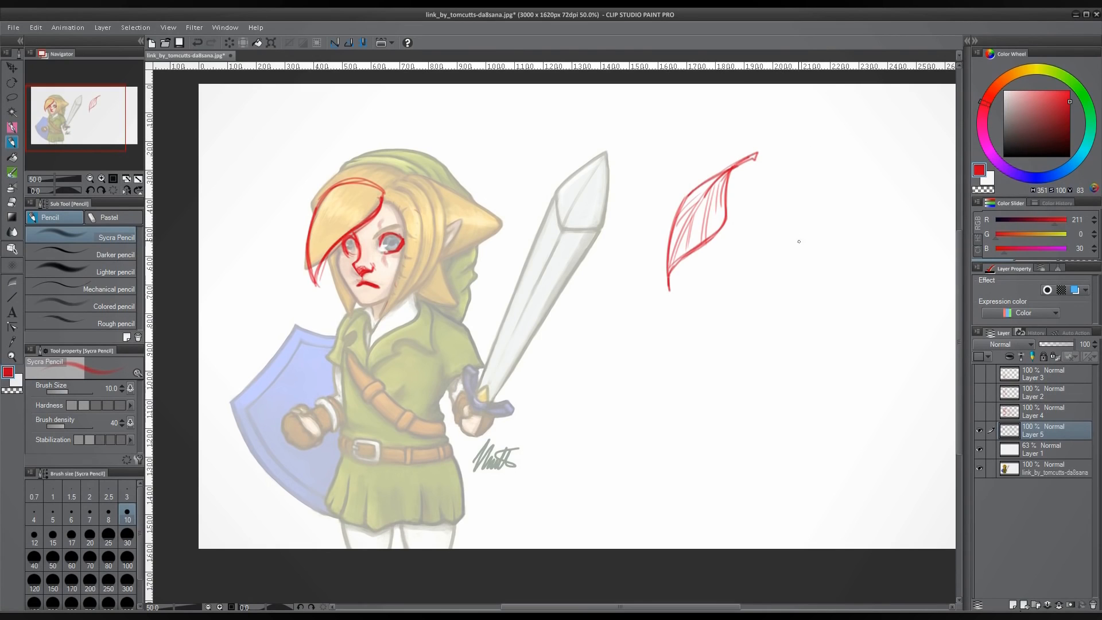
mouse_move(814, 192)
left_mouse_down()
mouse_move(794, 317)
mouse_move(829, 241)
mouse_move(791, 328)
left_mouse_up()
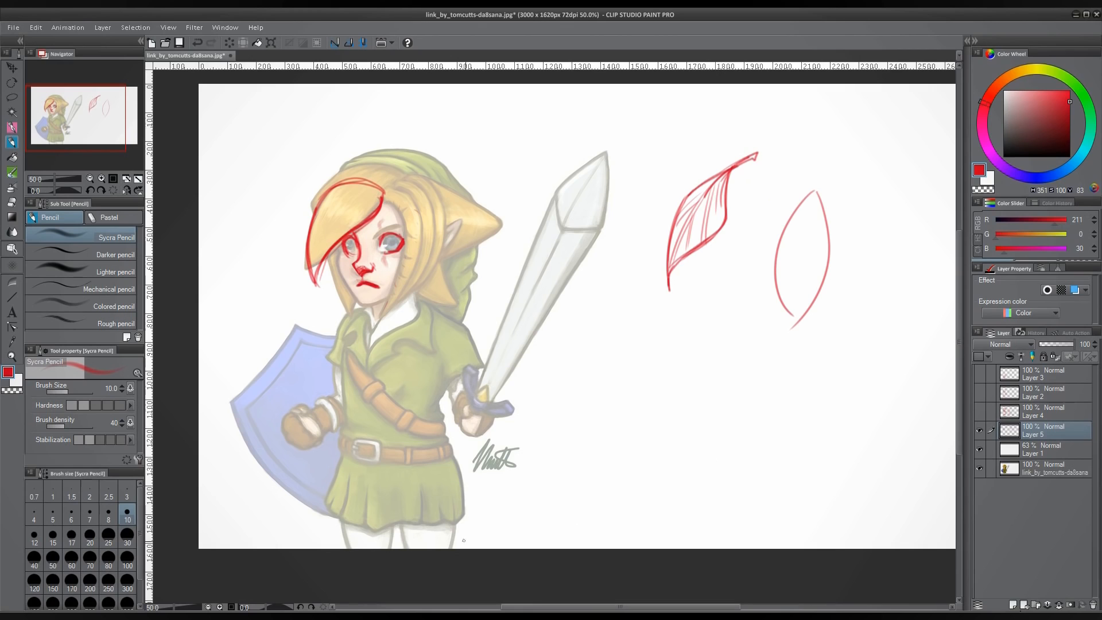
Step: Draw two inward-curving leg lines beside the character and trace the sides of both legs below the skirt
left_click_drag(486, 505, 496, 550)
left_click_drag(576, 502, 574, 550)
left_click_drag(455, 518, 445, 563)
mouse_move(400, 521)
left_mouse_down()
mouse_move(403, 548)
mouse_move(400, 521)
mouse_move(388, 548)
mouse_move(396, 521)
left_mouse_up()
mouse_move(346, 517)
left_mouse_down()
mouse_move(350, 549)
mouse_move(405, 549)
mouse_move(452, 521)
mouse_move(453, 545)
left_mouse_up()
mouse_move(352, 548)
left_mouse_down()
mouse_move(361, 524)
mouse_move(352, 548)
mouse_move(341, 520)
mouse_move(392, 549)
mouse_move(453, 549)
mouse_move(453, 531)
left_mouse_up()
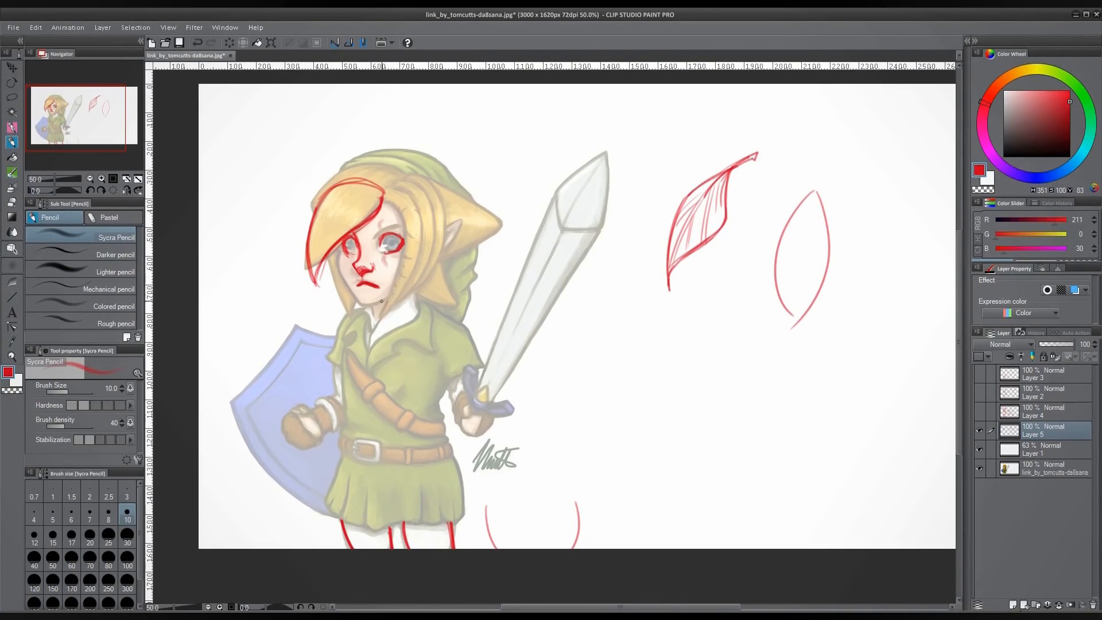
Step: Trace the body's flowing side contours from neck to skirt hem and draw an arrow across the torso
mouse_move(381, 301)
left_mouse_down()
mouse_move(351, 431)
mouse_move(360, 328)
mouse_move(339, 407)
mouse_move(343, 366)
mouse_move(342, 435)
mouse_move(368, 314)
mouse_move(363, 461)
mouse_move(343, 431)
left_mouse_up()
mouse_move(454, 347)
left_mouse_down()
mouse_move(436, 382)
mouse_move(436, 412)
mouse_move(461, 498)
left_mouse_up()
left_click_drag(431, 423, 462, 512)
left_click_drag(350, 451, 342, 530)
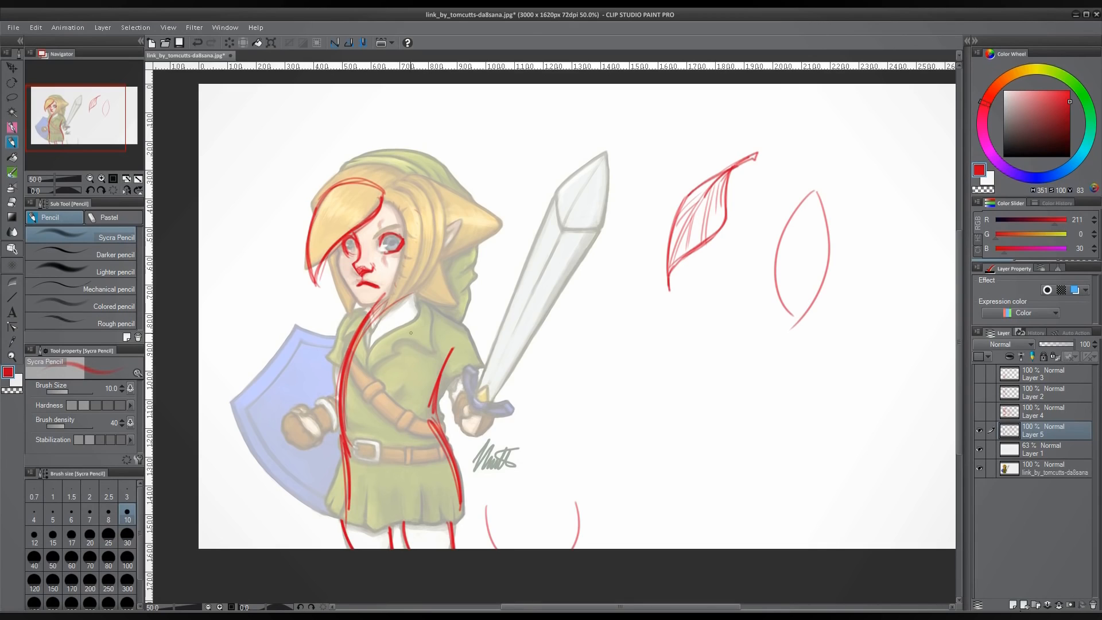
mouse_move(365, 362)
left_mouse_down()
mouse_move(381, 395)
mouse_move(368, 383)
mouse_move(426, 383)
left_mouse_up()
left_click_drag(426, 383, 411, 391)
mouse_move(377, 184)
left_mouse_down()
mouse_move(315, 281)
mouse_move(382, 194)
left_mouse_up()
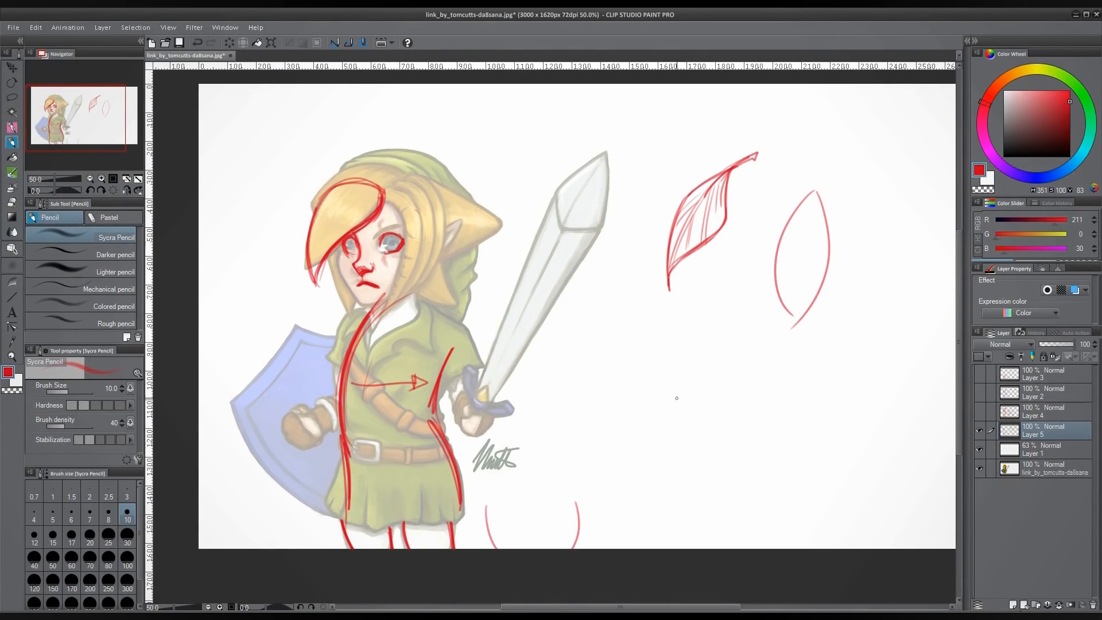
Step: Sketch a half-leaf shape with one straight edge below the leaf, and a bolder hair-lock shape with two curved sides beside it
mouse_move(706, 342)
left_mouse_down()
mouse_move(652, 442)
mouse_move(637, 419)
mouse_move(643, 442)
left_mouse_up()
mouse_move(646, 447)
left_mouse_down()
mouse_move(675, 328)
mouse_move(705, 322)
mouse_move(647, 439)
left_mouse_up()
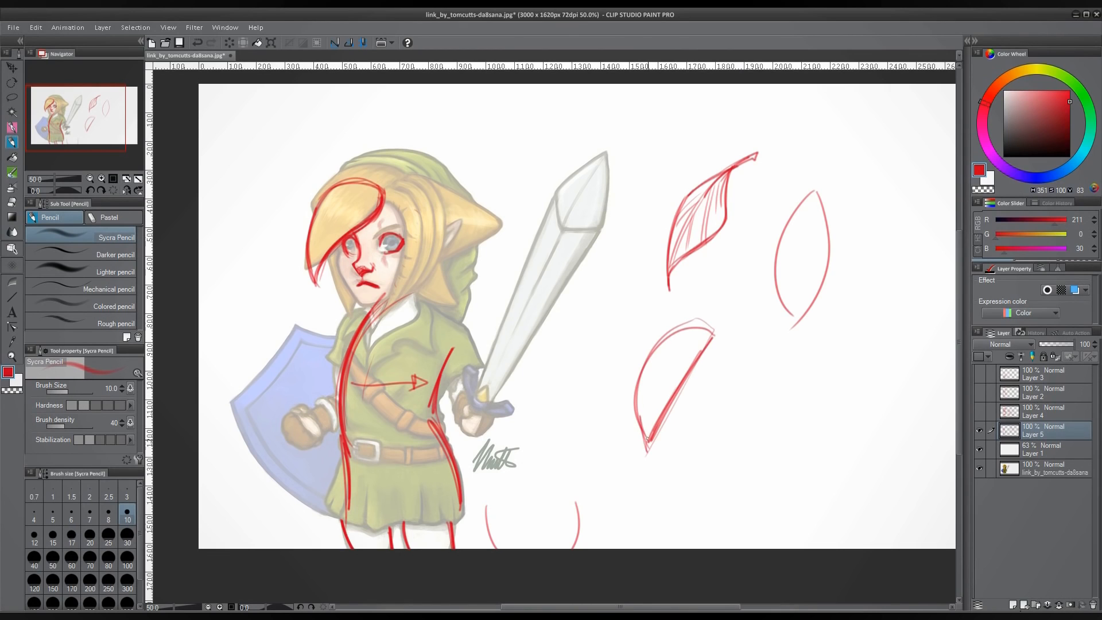
left_click_drag(776, 340, 715, 468)
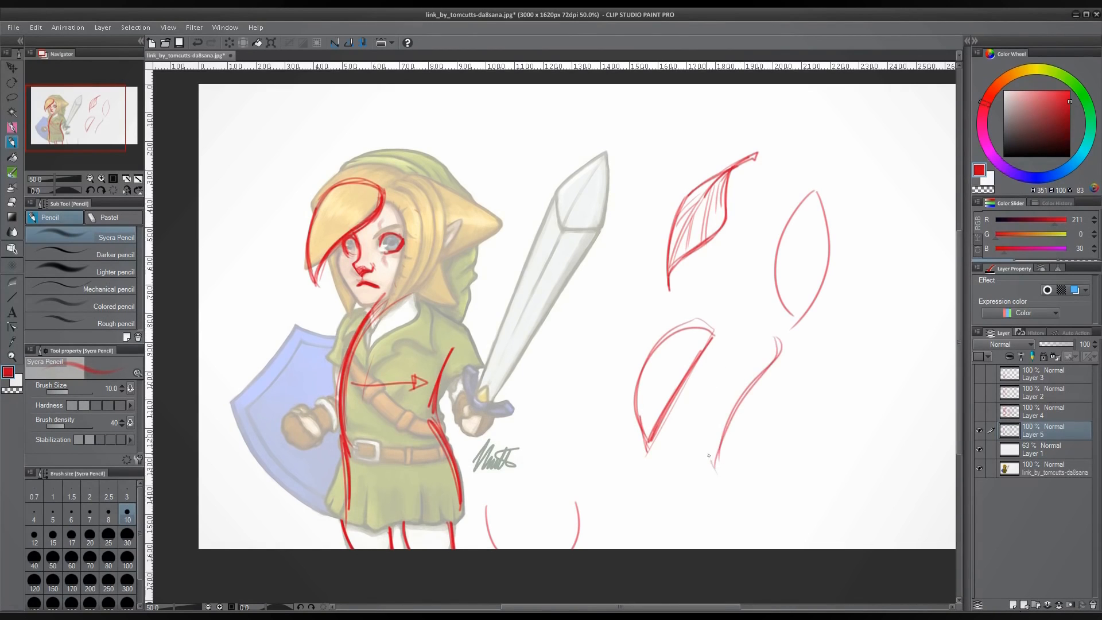
left_click_drag(728, 356, 711, 464)
mouse_move(781, 338)
left_mouse_down()
mouse_move(749, 344)
mouse_move(713, 379)
mouse_move(711, 453)
left_mouse_up()
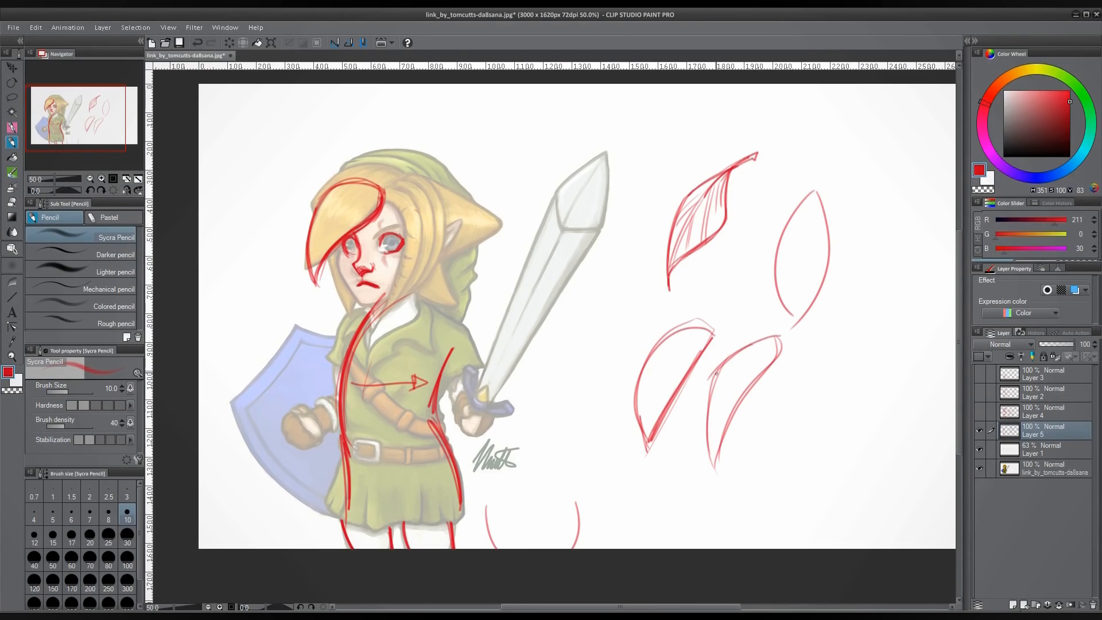
left_click_drag(719, 368, 715, 463)
mouse_move(711, 388)
left_mouse_down()
mouse_move(708, 416)
mouse_move(757, 383)
mouse_move(782, 332)
mouse_move(709, 374)
mouse_move(712, 458)
mouse_move(785, 340)
mouse_move(746, 391)
mouse_move(725, 479)
mouse_move(746, 349)
mouse_move(787, 333)
left_mouse_up()
mouse_move(787, 333)
left_mouse_down()
mouse_move(763, 374)
mouse_move(725, 364)
mouse_move(711, 425)
left_mouse_up()
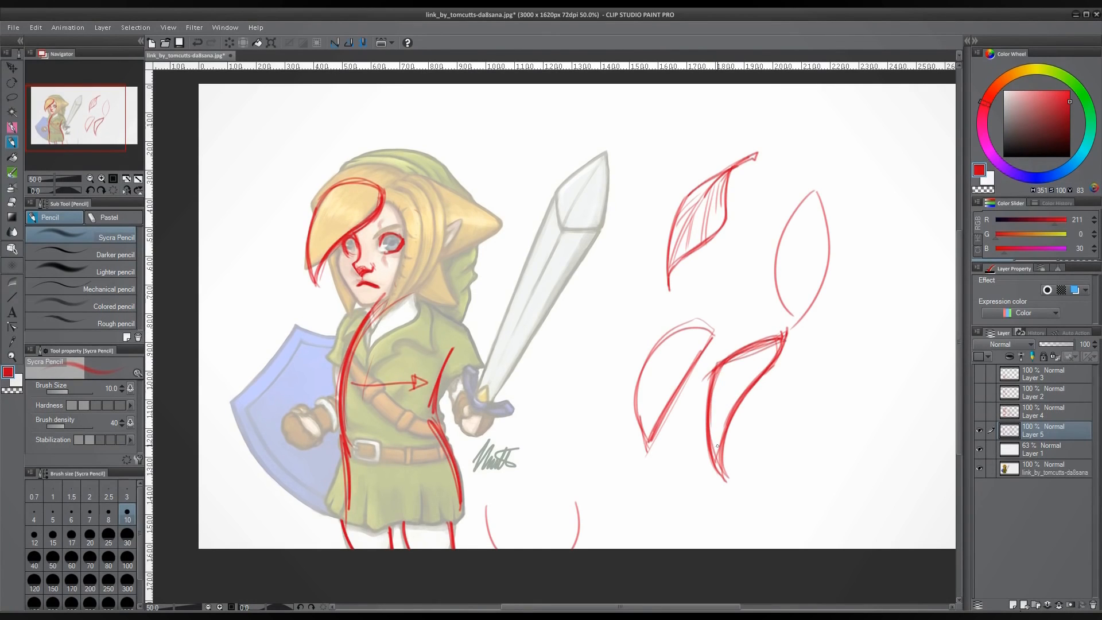
Step: Point an arrow at the half-leaf shape and add flowing parallel curves around the neighbouring curved lock
left_click_drag(618, 314, 671, 355)
mouse_move(758, 339)
left_mouse_down()
mouse_move(719, 368)
mouse_move(797, 336)
left_mouse_up()
mouse_move(786, 336)
left_mouse_down()
mouse_move(716, 366)
mouse_move(732, 342)
mouse_move(783, 319)
mouse_move(719, 499)
left_mouse_up()
left_click_drag(756, 402, 761, 485)
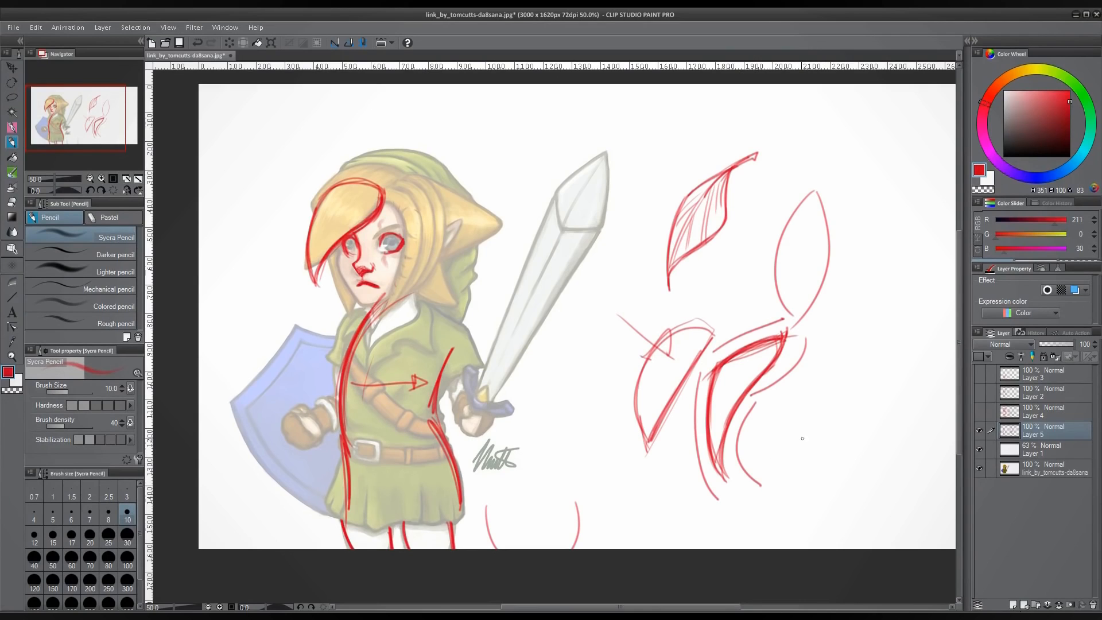
left_click_drag(730, 413, 713, 483)
mouse_move(810, 335)
left_mouse_down()
mouse_move(763, 397)
mouse_move(744, 450)
mouse_move(784, 377)
mouse_move(739, 460)
mouse_move(812, 331)
mouse_move(737, 462)
mouse_move(754, 481)
left_mouse_up()
mouse_move(710, 357)
left_mouse_down()
mouse_move(698, 434)
mouse_move(746, 332)
mouse_move(694, 446)
left_mouse_up()
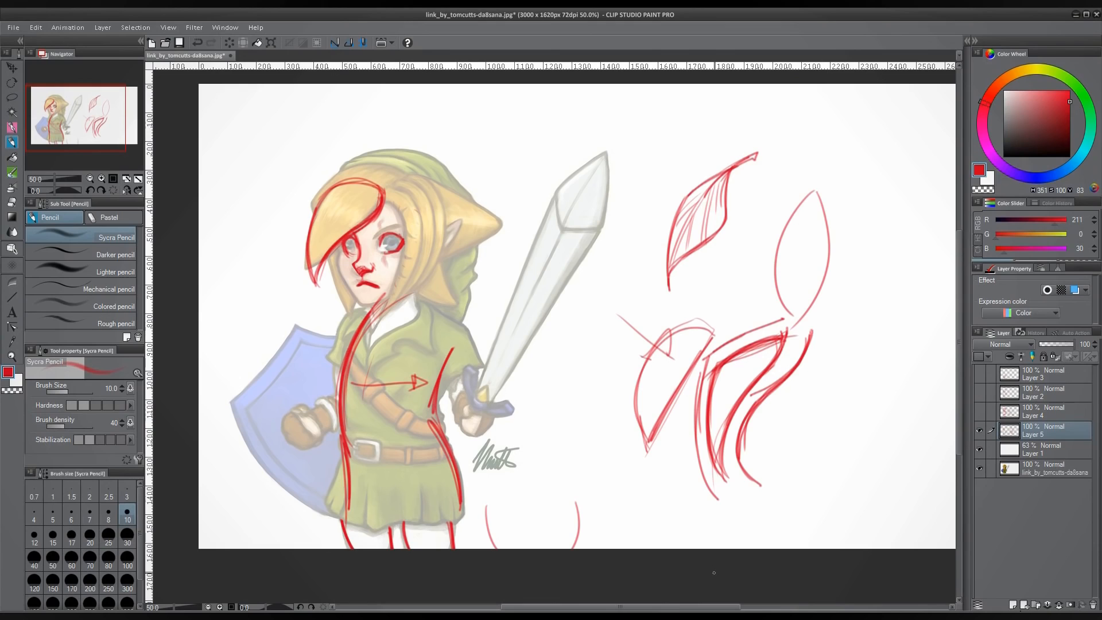
Step: Trace the character's fringe, add a zigzag parting at the crown, and draw long curved locks down beside the face
left_click_drag(383, 195, 356, 235)
left_click_drag(318, 281, 324, 206)
mouse_move(313, 258)
left_mouse_down()
mouse_move(356, 180)
mouse_move(384, 187)
left_mouse_up()
left_click_drag(383, 189, 429, 180)
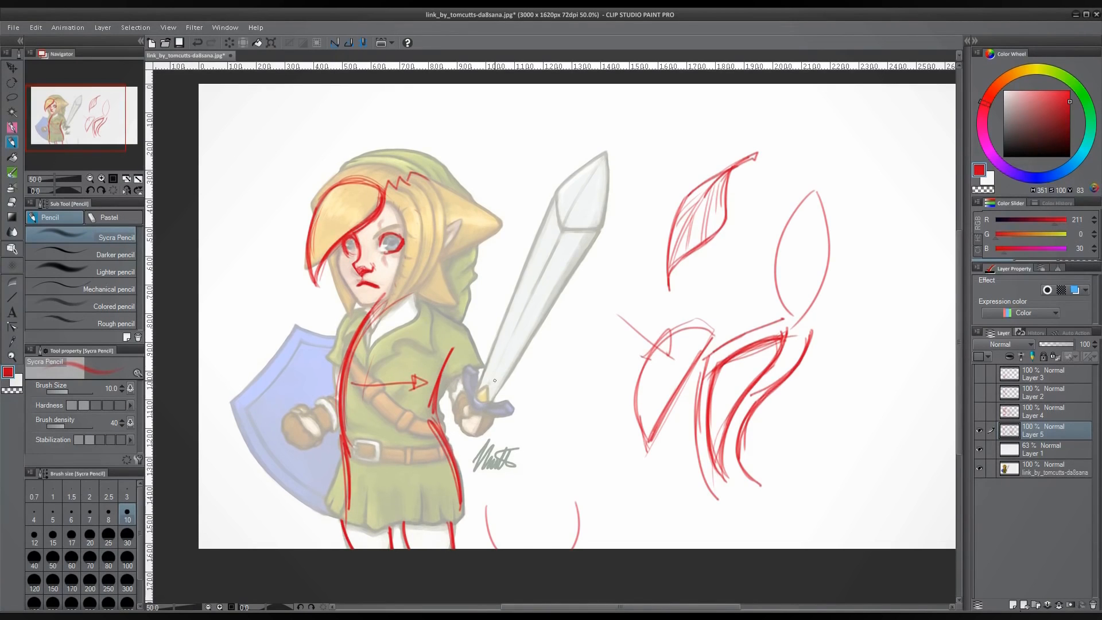
mouse_move(388, 182)
left_mouse_down()
mouse_move(443, 209)
mouse_move(388, 307)
left_mouse_up()
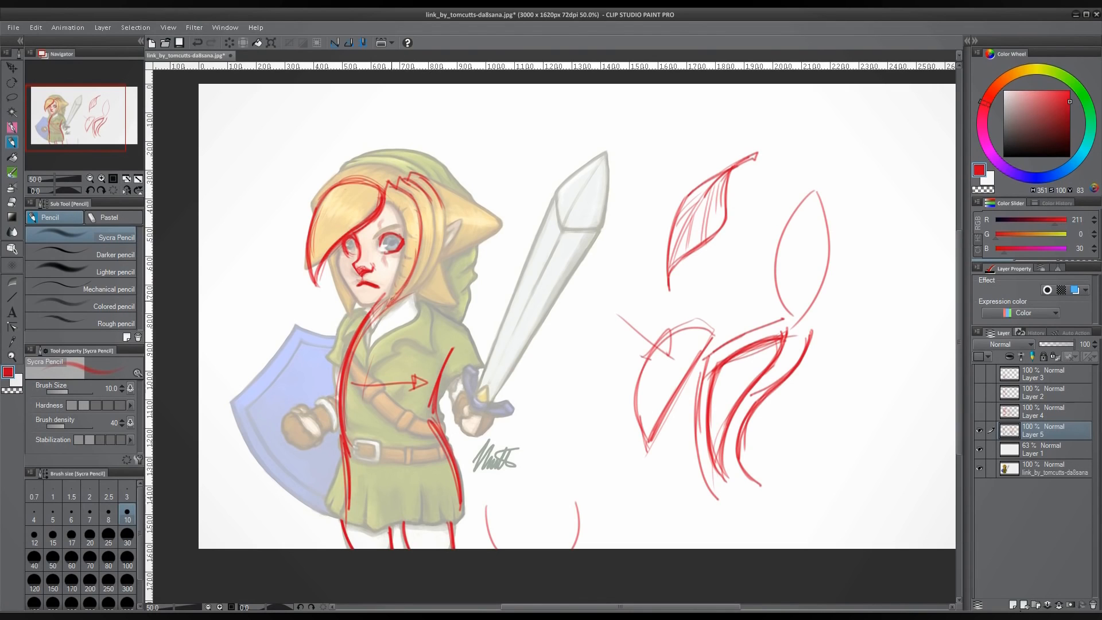
mouse_move(430, 206)
left_mouse_down()
mouse_move(425, 270)
mouse_move(387, 310)
mouse_move(442, 244)
mouse_move(393, 307)
left_mouse_up()
left_click_drag(404, 199, 385, 314)
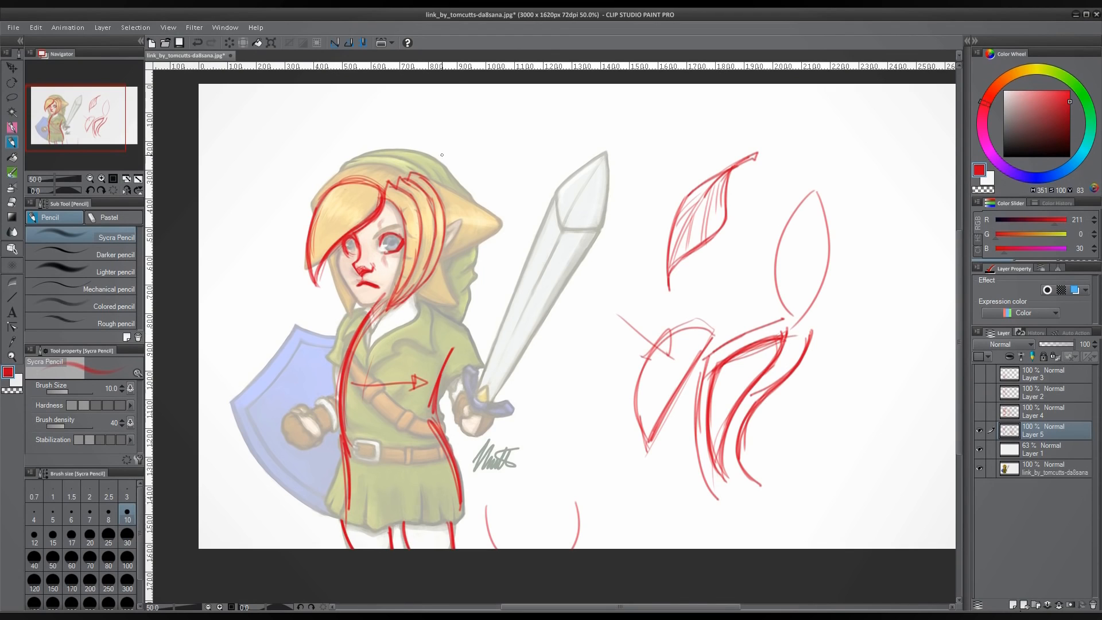
Step: Outline the crown of the hair, the large pointed side section, and the smaller tufts on both sides of the neck
left_click_drag(313, 204, 354, 167)
mouse_move(320, 192)
left_mouse_down()
mouse_move(356, 168)
mouse_move(429, 178)
left_mouse_up()
mouse_move(392, 167)
left_mouse_down()
mouse_move(504, 222)
mouse_move(438, 261)
left_mouse_up()
mouse_move(500, 222)
left_mouse_down()
mouse_move(456, 253)
mouse_move(455, 307)
left_mouse_up()
left_click_drag(423, 296, 453, 306)
left_click_drag(329, 257, 348, 315)
left_click_drag(354, 292, 350, 303)
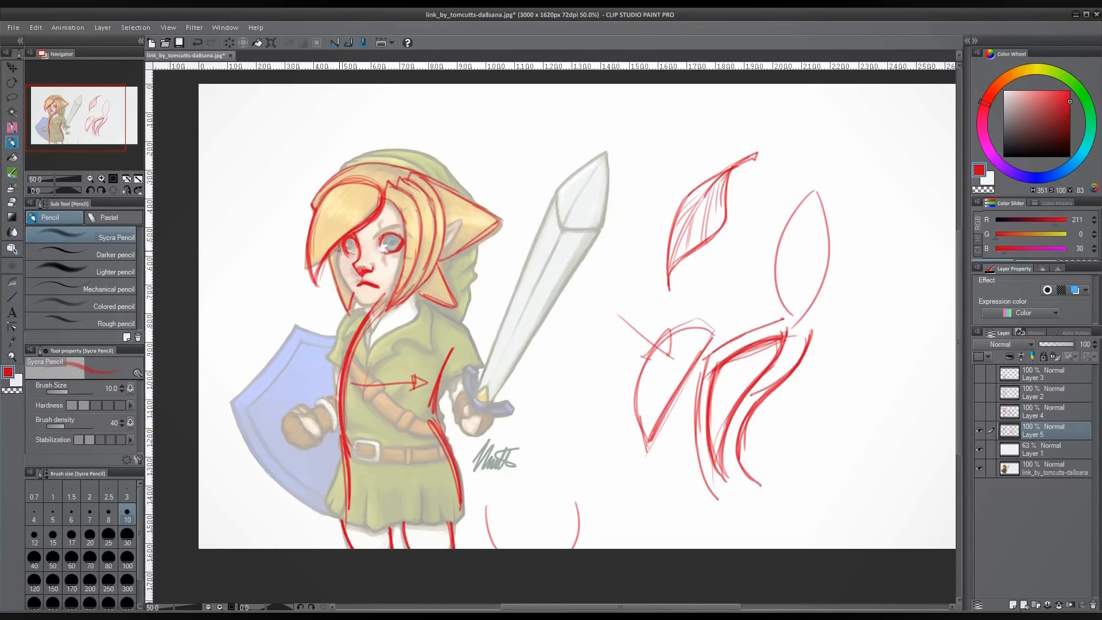
Step: Label the traced hair shapes by size with the letters S, M and L
mouse_move(338, 249)
left_mouse_down()
mouse_move(366, 308)
mouse_move(401, 289)
left_mouse_up()
left_click_drag(408, 198, 435, 214)
left_click_drag(433, 288, 440, 291)
left_click_drag(461, 207, 473, 224)
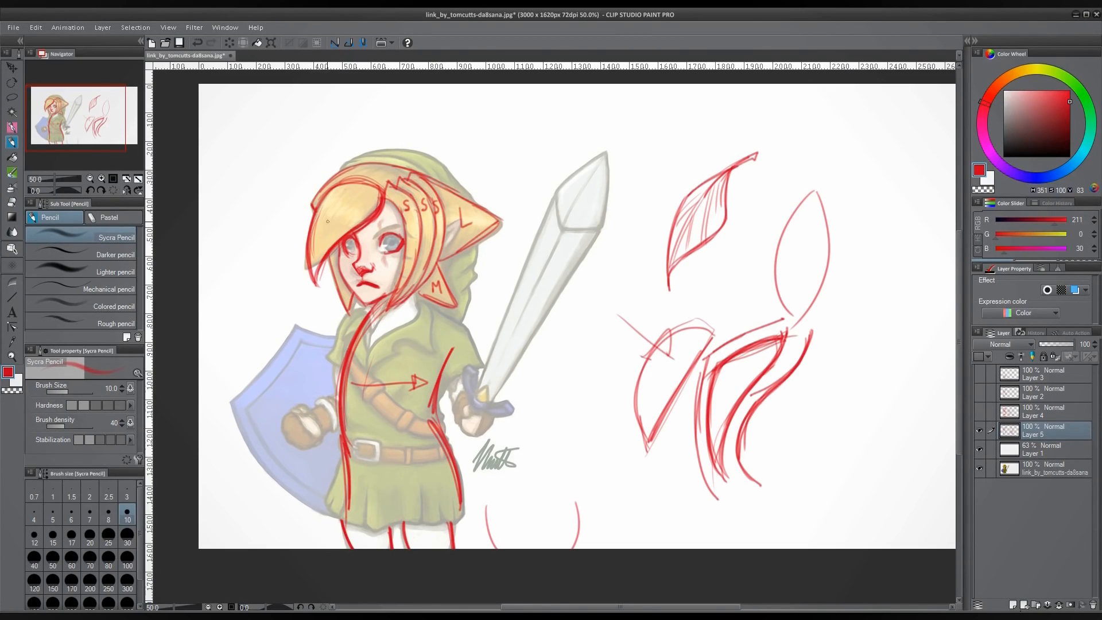
left_click_drag(329, 211, 345, 219)
left_click_drag(375, 167, 397, 171)
Step: Sketch three narrow ovals above a circle, and below them a row of four differently sized ovals over a baseline
mouse_move(856, 113)
left_mouse_down()
mouse_move(862, 143)
mouse_move(863, 113)
mouse_move(881, 124)
mouse_move(889, 112)
left_mouse_up()
mouse_move(857, 193)
left_mouse_down()
mouse_move(852, 229)
mouse_move(859, 187)
left_mouse_up()
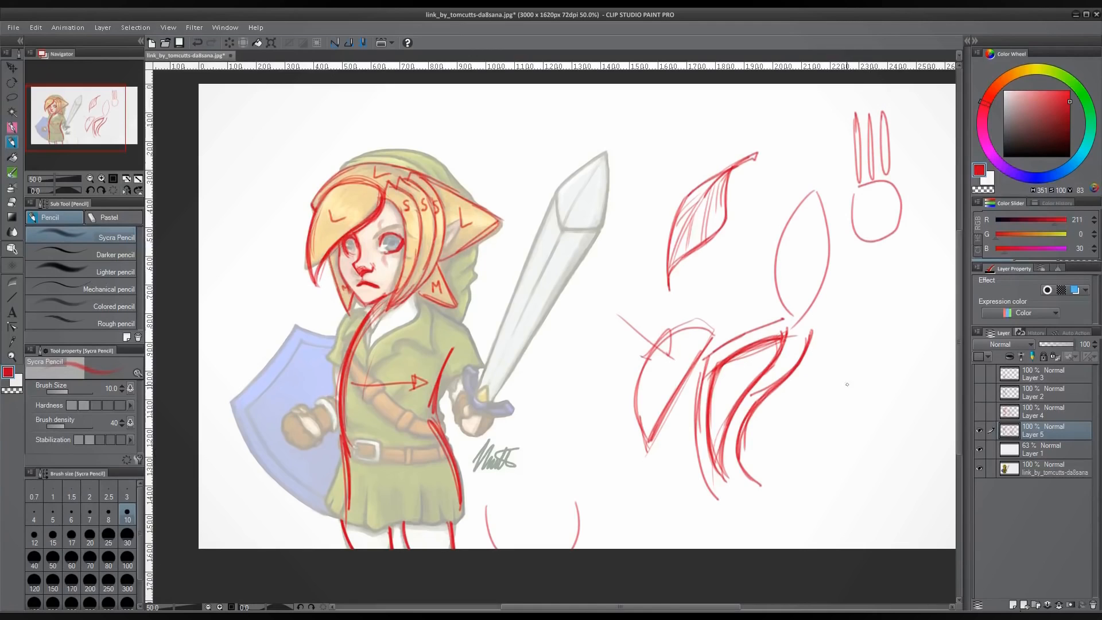
mouse_move(817, 413)
left_mouse_down()
mouse_move(816, 401)
mouse_move(825, 460)
left_mouse_up()
mouse_move(833, 348)
left_mouse_down()
mouse_move(849, 325)
mouse_move(845, 442)
mouse_move(861, 321)
mouse_move(836, 402)
left_mouse_up()
mouse_move(890, 368)
left_mouse_down()
mouse_move(884, 436)
mouse_move(898, 367)
mouse_move(896, 448)
left_mouse_up()
mouse_move(911, 397)
left_mouse_down()
mouse_move(913, 442)
mouse_move(909, 396)
left_mouse_up()
left_click_drag(826, 475, 926, 472)
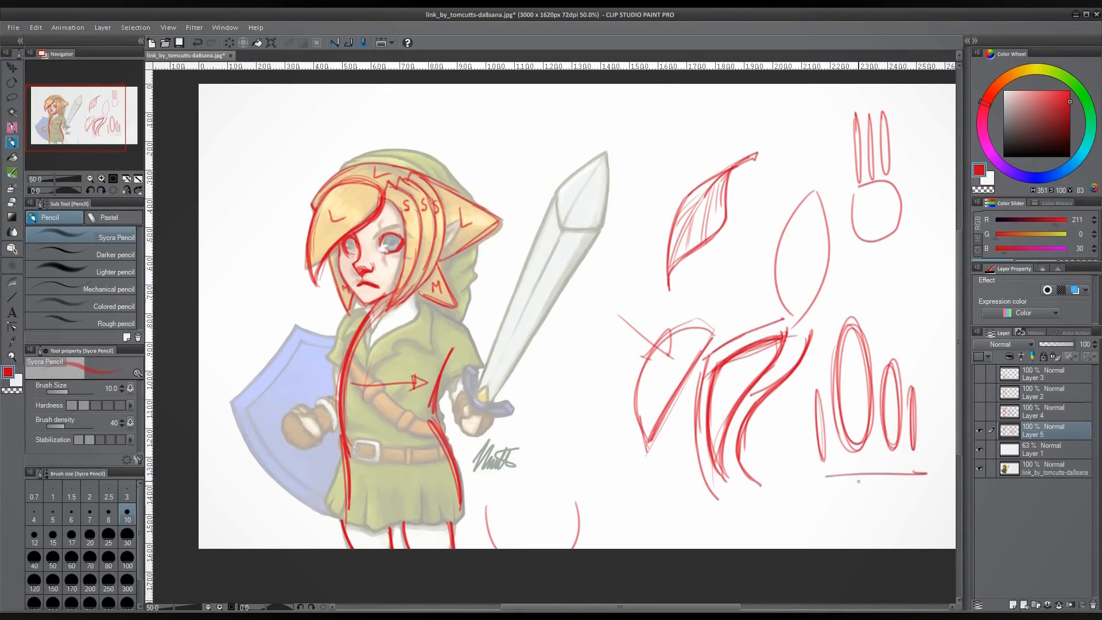
mouse_move(814, 466)
left_mouse_down()
mouse_move(818, 476)
mouse_move(927, 466)
mouse_move(817, 476)
left_mouse_up()
Step: Hide the current sketch layer, add a new layer, and redraw the fringe on it as a sharp wedge across the face
left_click(1013, 604)
left_click(980, 449)
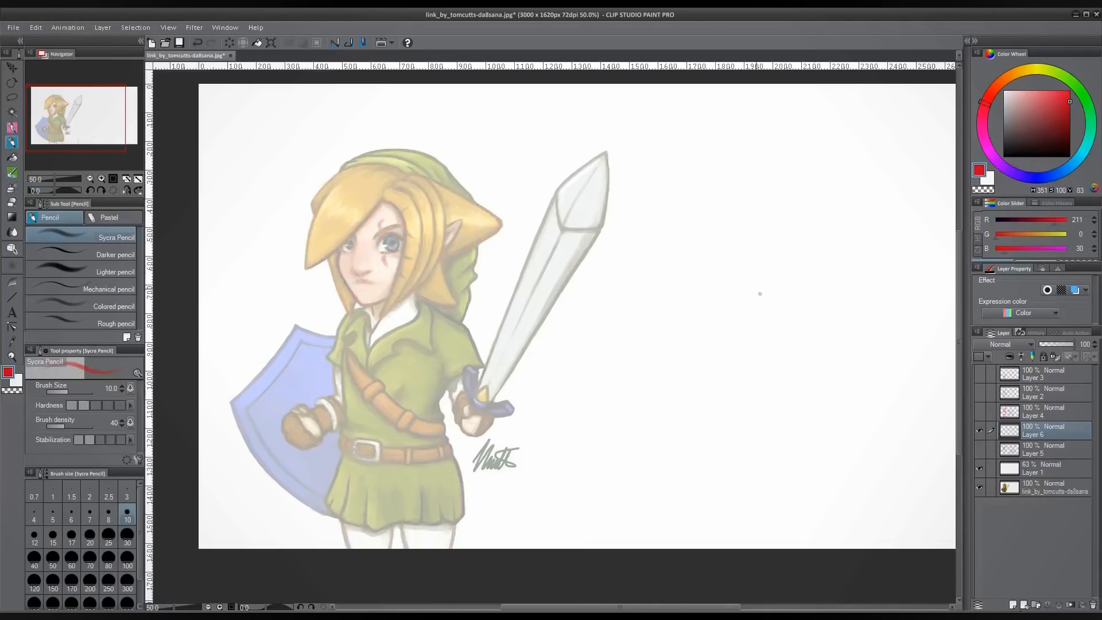
mouse_move(379, 200)
left_mouse_down()
mouse_move(345, 234)
mouse_move(323, 281)
left_mouse_up()
mouse_move(313, 207)
left_mouse_down()
mouse_move(315, 274)
mouse_move(373, 199)
mouse_move(320, 282)
left_mouse_up()
mouse_move(320, 283)
left_mouse_down()
mouse_move(377, 200)
mouse_move(401, 258)
left_mouse_up()
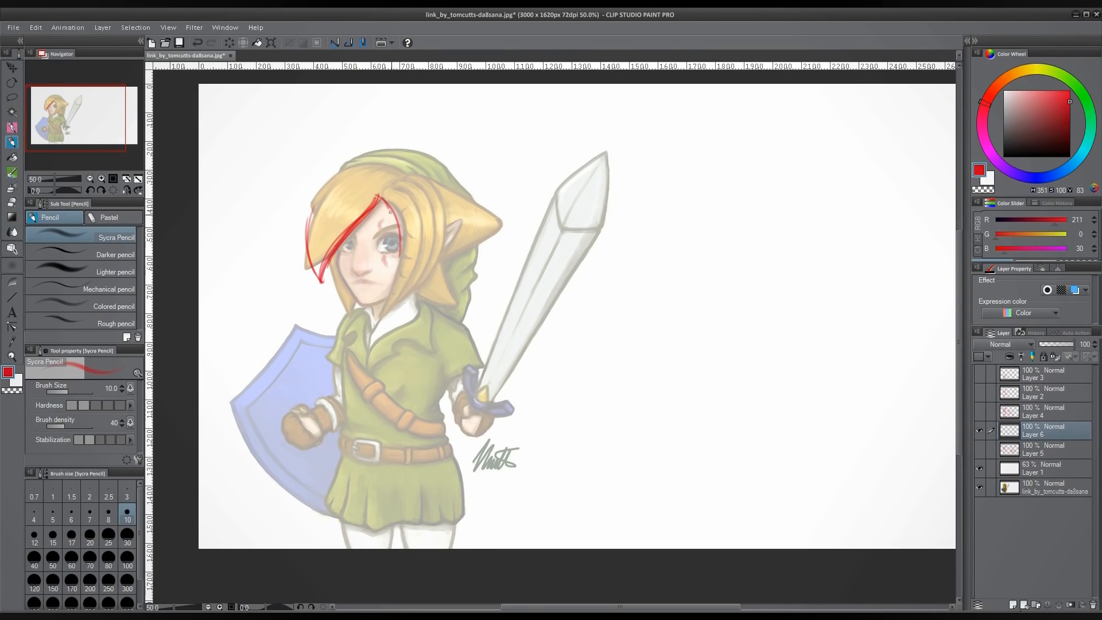
Step: Draw overlapping pointed locks beside the face and around the ear, and strengthen the fringe's outer edge
mouse_move(402, 210)
left_mouse_down()
mouse_move(390, 288)
mouse_move(408, 253)
mouse_move(395, 308)
mouse_move(412, 294)
left_mouse_up()
mouse_move(435, 218)
left_mouse_down()
mouse_move(396, 309)
mouse_move(425, 246)
mouse_move(423, 275)
left_mouse_up()
left_click_drag(424, 194, 424, 287)
left_click_drag(428, 234, 422, 298)
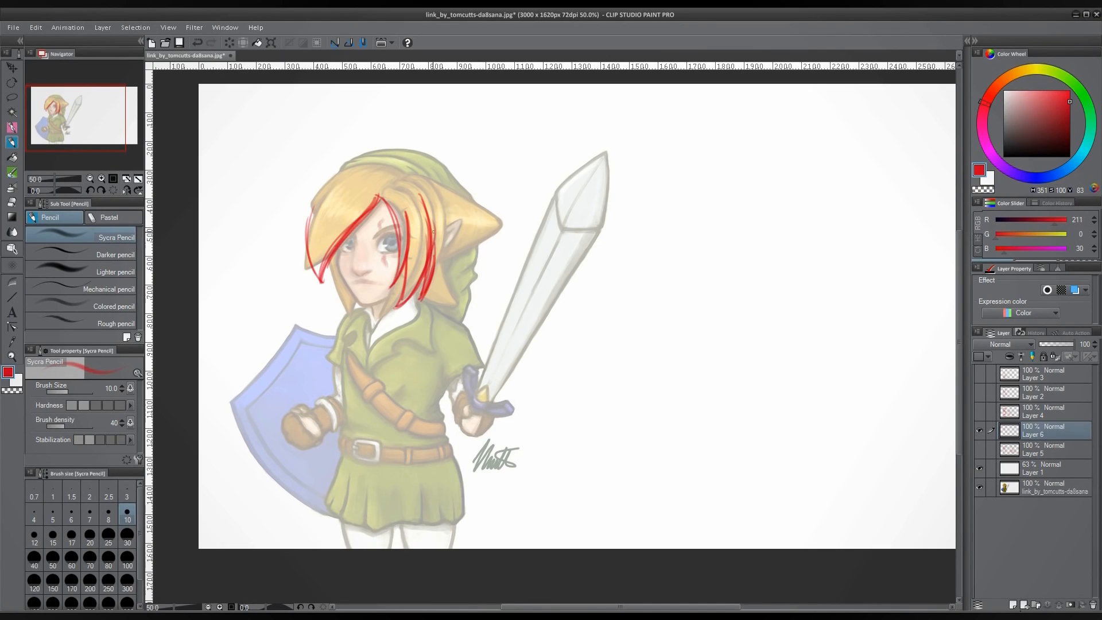
left_click_drag(433, 229, 429, 290)
left_click_drag(435, 243, 440, 267)
mouse_move(440, 201)
left_mouse_down()
mouse_move(453, 253)
mouse_move(452, 221)
left_mouse_up()
left_click_drag(454, 224, 452, 223)
left_click_drag(455, 243, 449, 260)
mouse_move(435, 192)
left_mouse_down()
mouse_move(449, 261)
mouse_move(461, 227)
mouse_move(439, 237)
left_mouse_up()
mouse_move(314, 206)
left_mouse_down()
mouse_move(305, 255)
mouse_move(321, 282)
left_mouse_up()
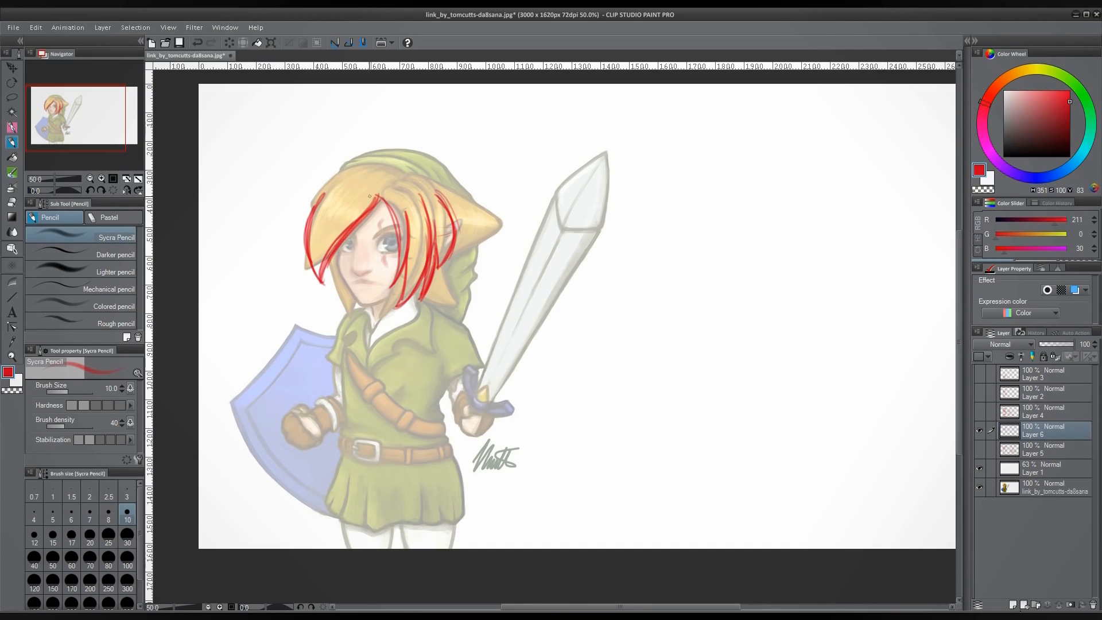
Step: Add a short strand under the fringe and outline the crown from the forehead over to the locks around the ear
left_click_drag(363, 210, 330, 282)
key("ctrl+z")
mouse_move(334, 241)
left_mouse_down()
mouse_move(321, 270)
mouse_move(338, 279)
left_mouse_up()
left_click_drag(309, 217, 360, 162)
mouse_move(319, 199)
left_mouse_down()
mouse_move(333, 179)
mouse_move(366, 160)
mouse_move(422, 174)
mouse_move(462, 227)
left_mouse_up()
mouse_move(428, 183)
left_mouse_down()
mouse_move(458, 235)
mouse_move(425, 183)
mouse_move(441, 255)
left_mouse_up()
mouse_move(409, 182)
left_mouse_down()
mouse_move(417, 174)
mouse_move(453, 261)
left_mouse_up()
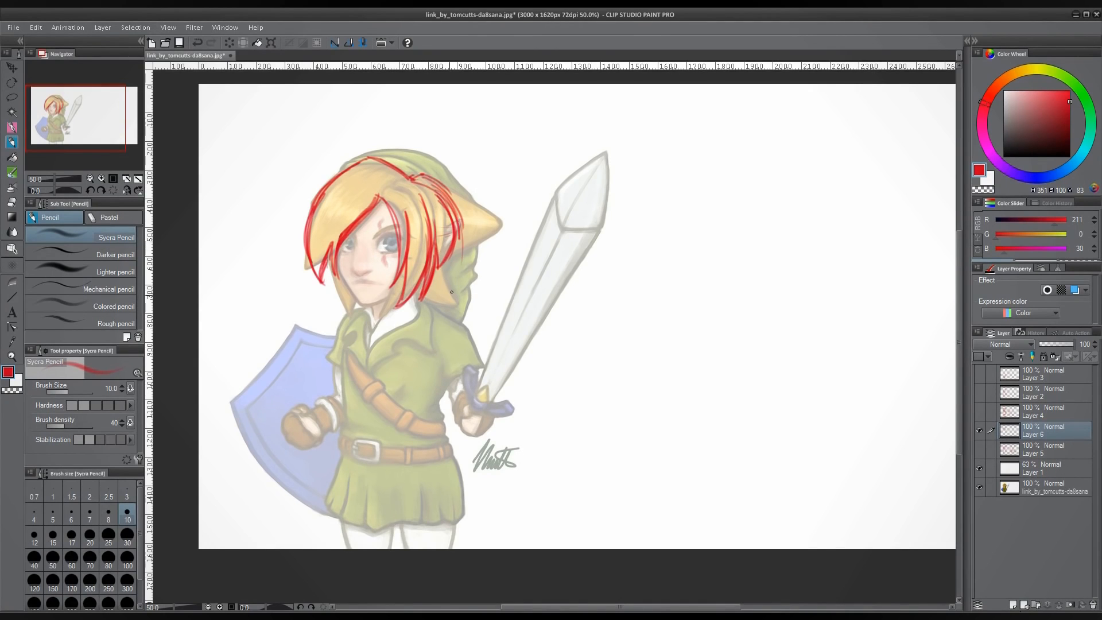
Step: Add flowing strand lines from the parting through the fringe and side locks, and round off the back of the crown
left_click_drag(377, 202, 409, 179)
left_click_drag(327, 250, 339, 221)
mouse_move(337, 276)
left_mouse_down()
mouse_move(333, 229)
mouse_move(355, 199)
left_mouse_up()
mouse_move(332, 256)
left_mouse_down()
mouse_move(350, 203)
mouse_move(384, 171)
mouse_move(434, 237)
left_mouse_up()
left_click_drag(411, 182, 452, 237)
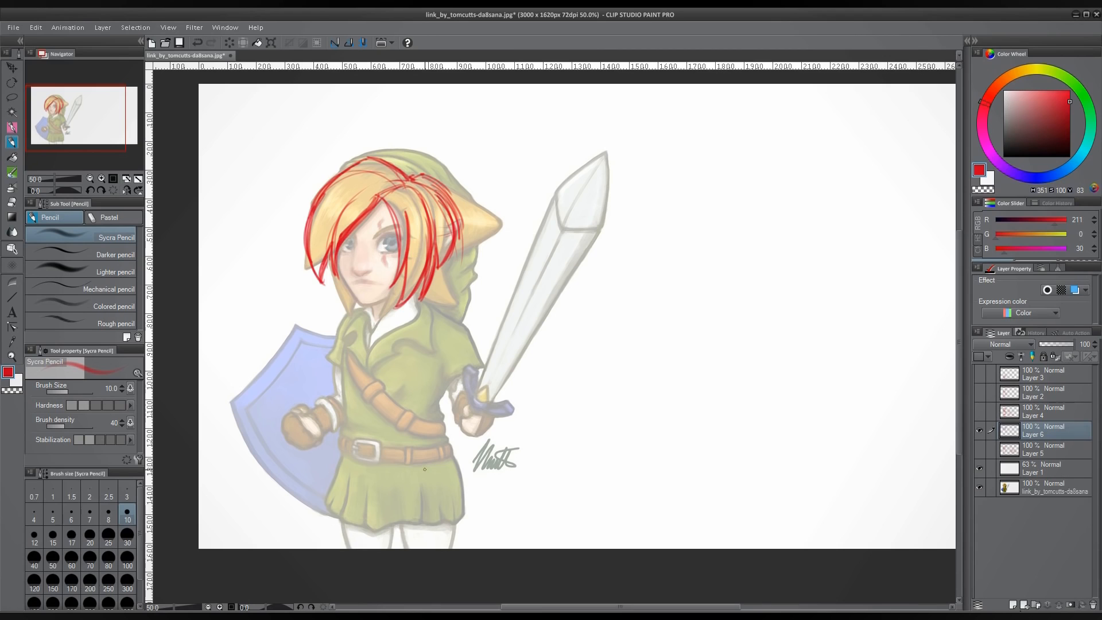
left_click_drag(396, 165, 440, 180)
left_click_drag(440, 180, 457, 205)
Step: Hide the hair redraw layer and add a new layer directly above the white fade layer
left_click(980, 430)
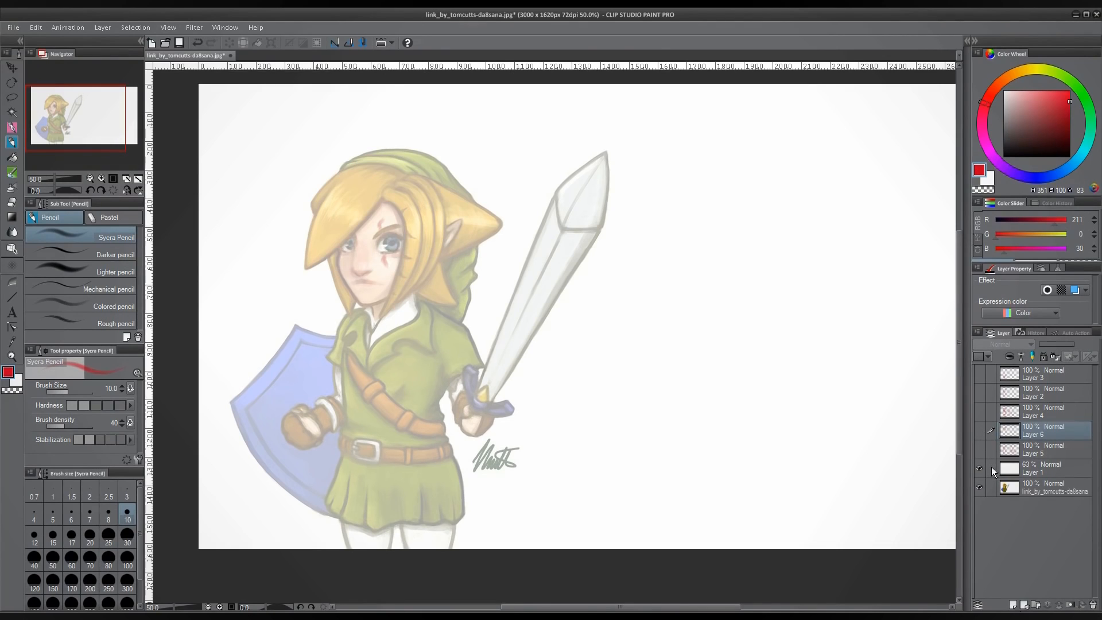
left_click(1023, 468)
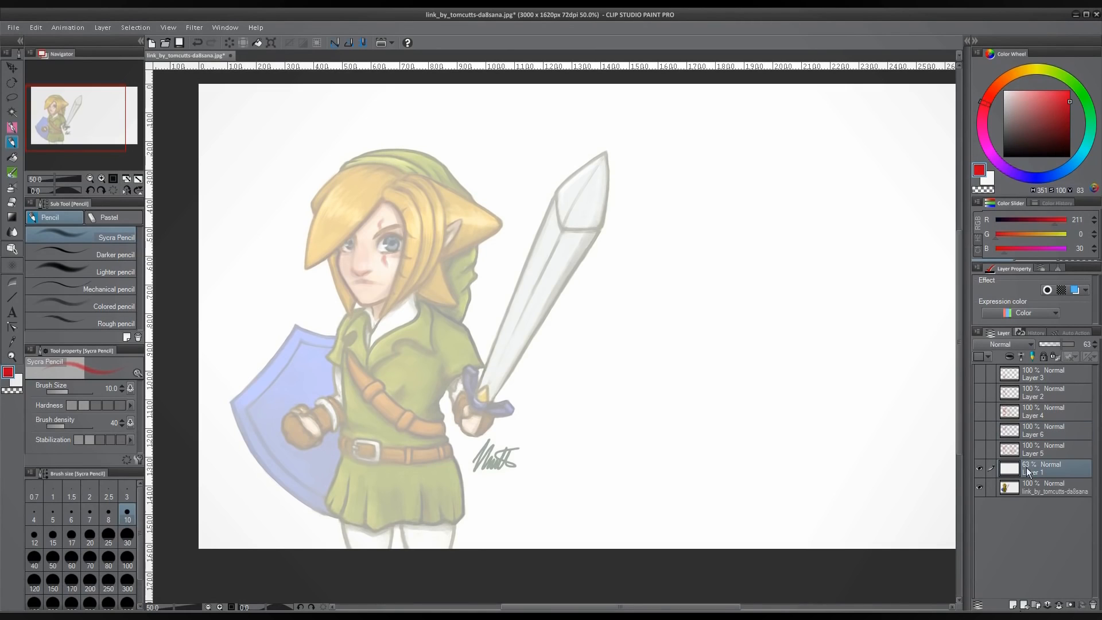
left_click(1011, 602)
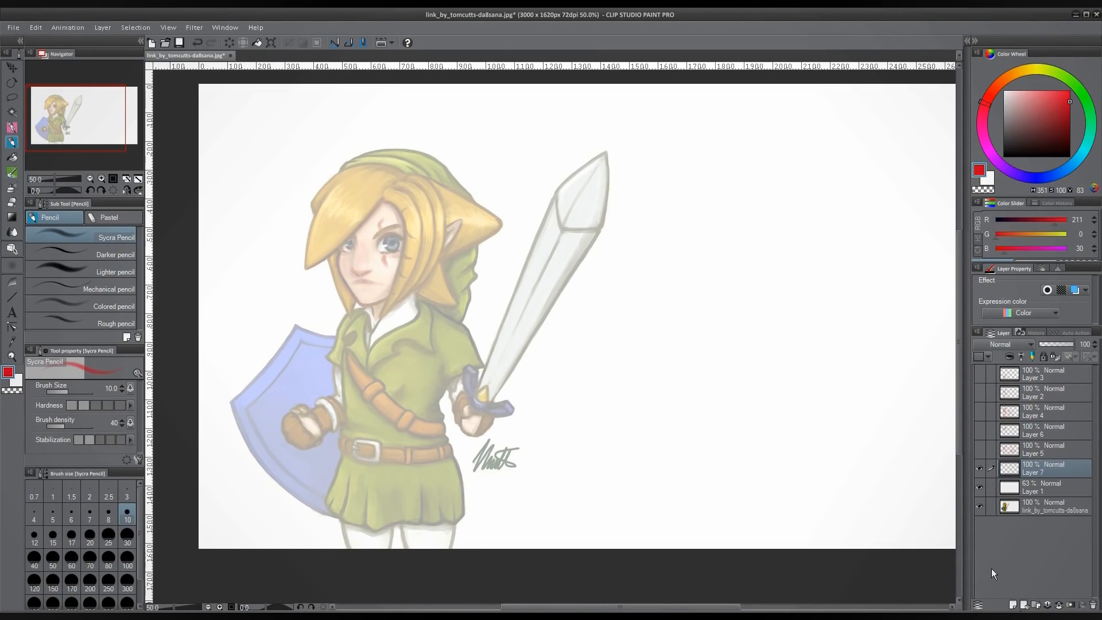
Step: Try sketching segment rings and edge lines along the diagonal chest strap
left_click_drag(367, 365, 421, 420)
mouse_move(344, 365)
left_mouse_down()
mouse_move(395, 424)
mouse_move(434, 431)
left_mouse_up()
key("ctrl+z")
key("ctrl+z")
mouse_move(391, 402)
left_mouse_down()
mouse_move(378, 382)
mouse_move(369, 402)
mouse_move(392, 420)
mouse_move(400, 410)
mouse_move(378, 400)
mouse_move(395, 406)
mouse_move(389, 418)
mouse_move(410, 419)
mouse_move(406, 429)
mouse_move(438, 428)
mouse_move(420, 436)
mouse_move(443, 439)
left_mouse_up()
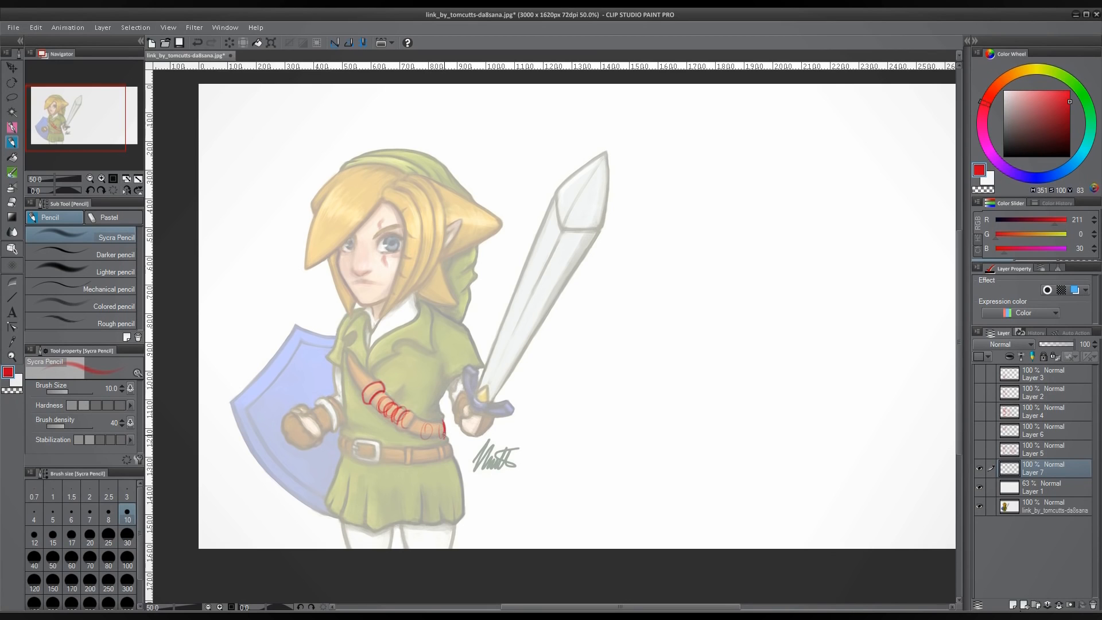
mouse_move(374, 387)
left_mouse_down()
mouse_move(349, 359)
mouse_move(365, 375)
left_mouse_up()
mouse_move(348, 324)
left_mouse_down()
mouse_move(367, 400)
mouse_move(393, 432)
mouse_move(443, 430)
left_mouse_up()
mouse_move(395, 425)
left_mouse_down()
mouse_move(373, 403)
mouse_move(401, 430)
left_mouse_up()
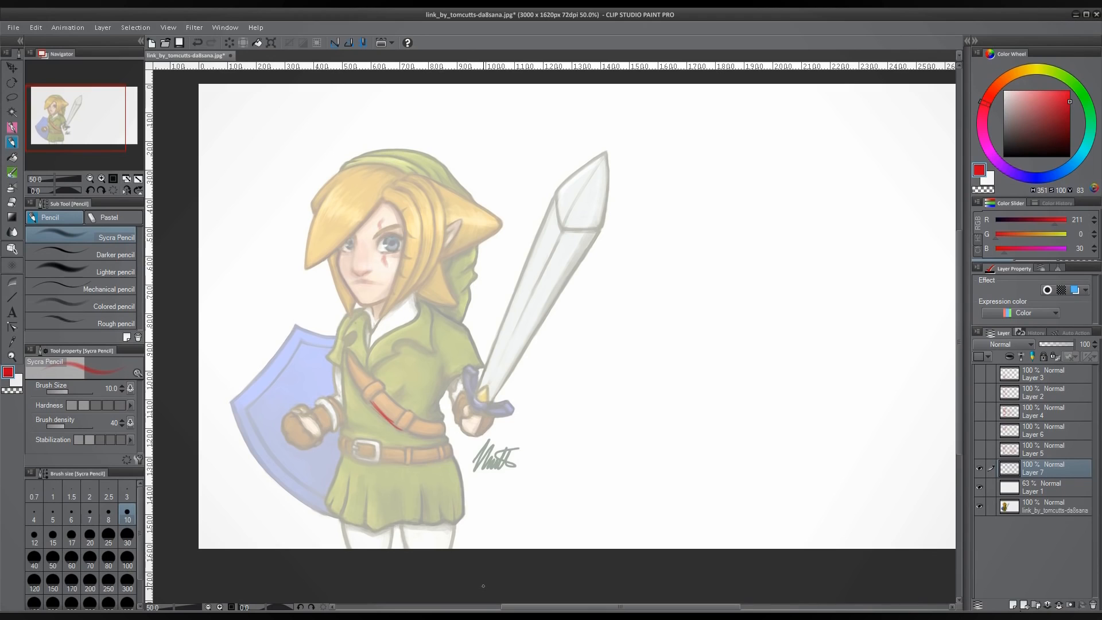
key("ctrl+z")
Step: Sketch a tilted four-sided panel in the blank area beside the sword and reinforce its edges
left_click_drag(631, 319, 646, 397)
mouse_move(630, 305)
left_mouse_down()
mouse_move(700, 279)
mouse_move(718, 362)
left_mouse_up()
left_click_drag(642, 394, 729, 363)
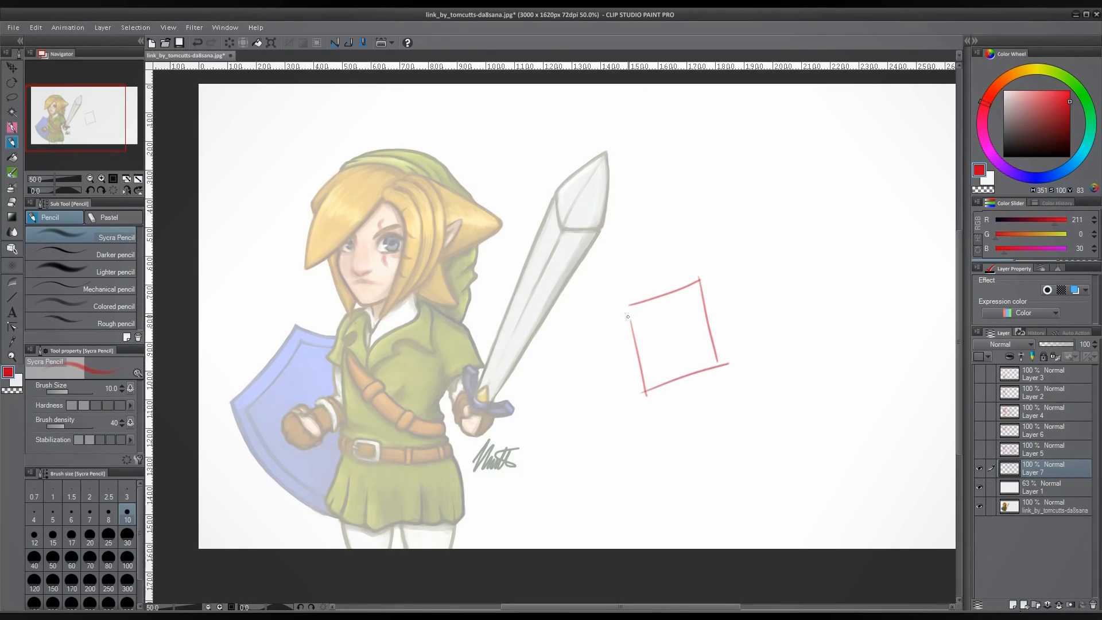
mouse_move(627, 308)
left_mouse_down()
mouse_move(647, 396)
mouse_move(714, 270)
left_mouse_up()
left_click_drag(708, 269, 726, 371)
left_click_drag(646, 397, 737, 366)
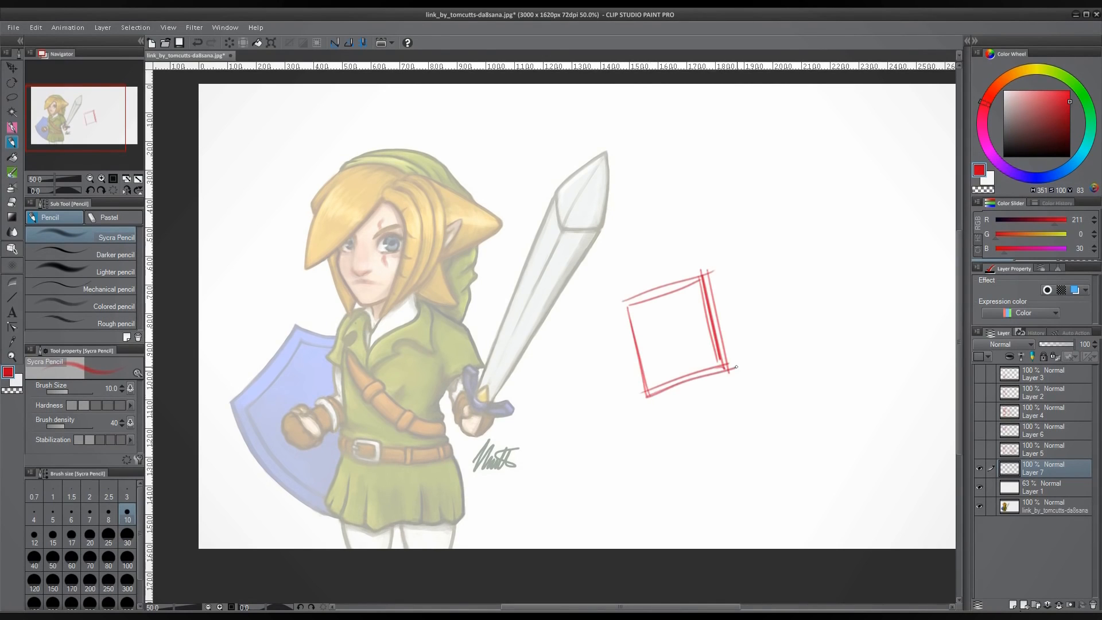
mouse_move(625, 300)
left_mouse_down()
mouse_move(651, 395)
mouse_move(714, 271)
left_mouse_up()
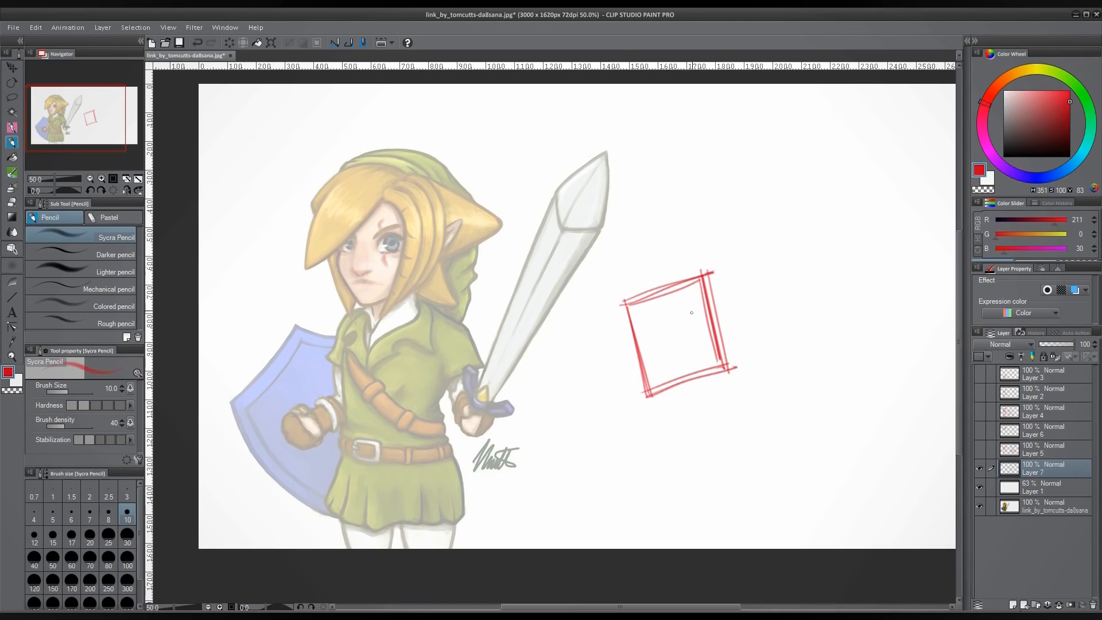
Step: Stack a second panel on the first one's upper edge and draw two slanted side lines rising from it
left_click_drag(713, 199, 704, 275)
left_click_drag(636, 220, 627, 304)
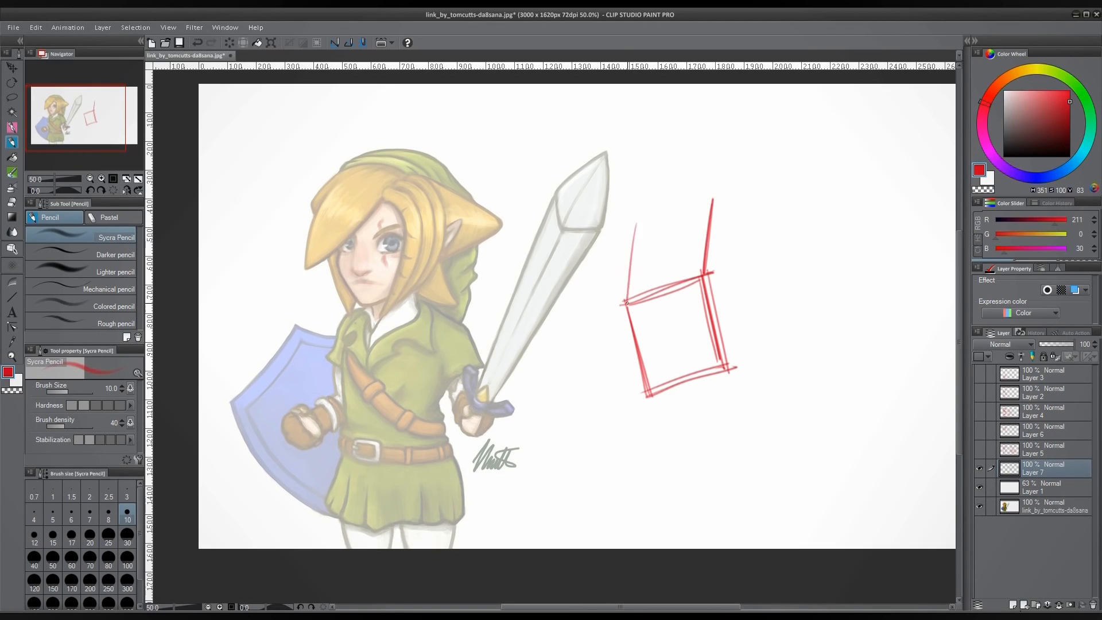
left_click_drag(644, 218, 720, 192)
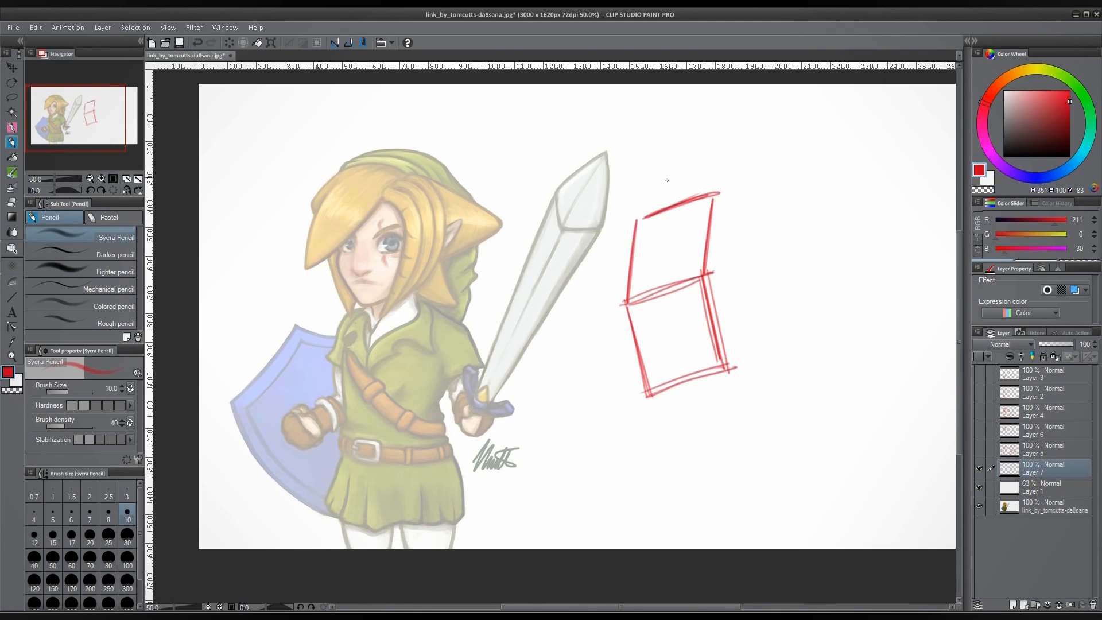
left_click_drag(639, 220, 685, 153)
left_click_drag(751, 144, 719, 191)
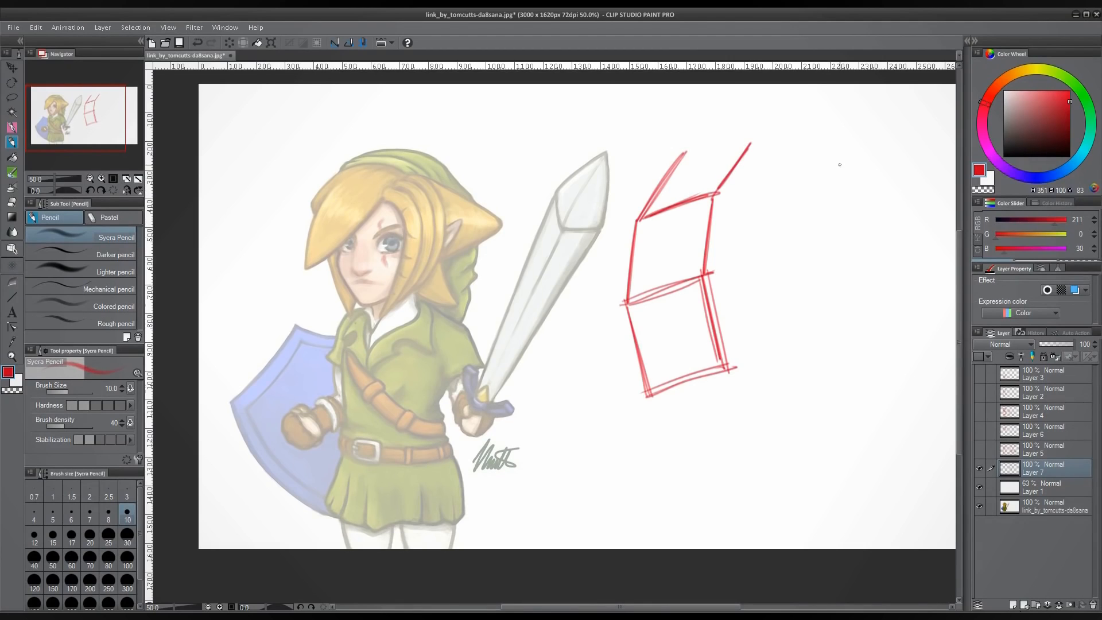
Step: Draw a narrow upright rectangle divided into five sections beside the panels, and close off the uppermost slanted panel
mouse_move(840, 165)
left_mouse_down()
mouse_move(842, 347)
mouse_move(868, 282)
mouse_move(865, 379)
left_mouse_up()
left_click_drag(845, 255, 877, 372)
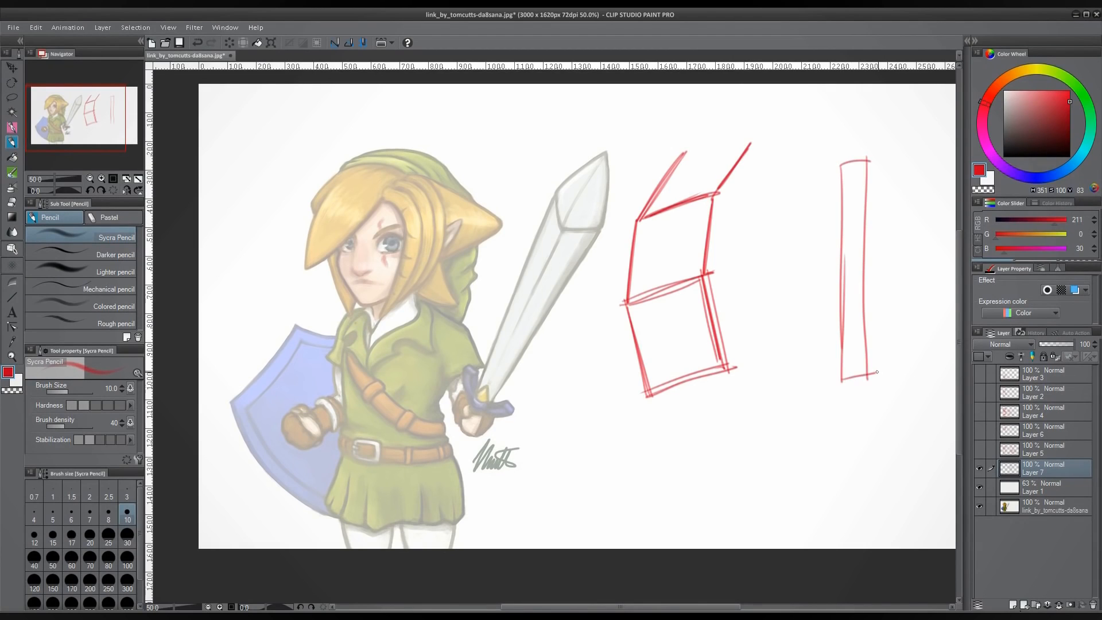
mouse_move(841, 163)
left_mouse_down()
mouse_move(838, 366)
mouse_move(857, 389)
mouse_move(875, 378)
left_mouse_up()
left_click_drag(871, 191, 870, 374)
left_click_drag(679, 153, 749, 142)
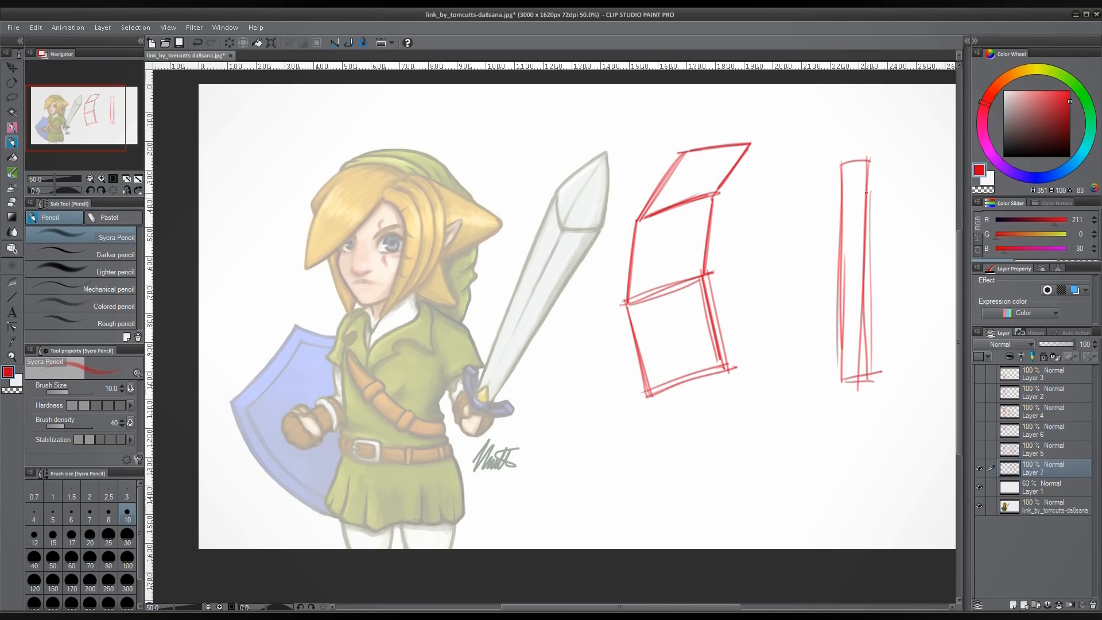
left_click_drag(839, 199, 872, 197)
left_click_drag(843, 241, 865, 241)
left_click_drag(841, 292, 863, 289)
left_click_drag(841, 339, 876, 337)
Step: Extend the folded strip downward with a slanted panel and an upright square panel beneath it
left_click_drag(734, 366, 695, 458)
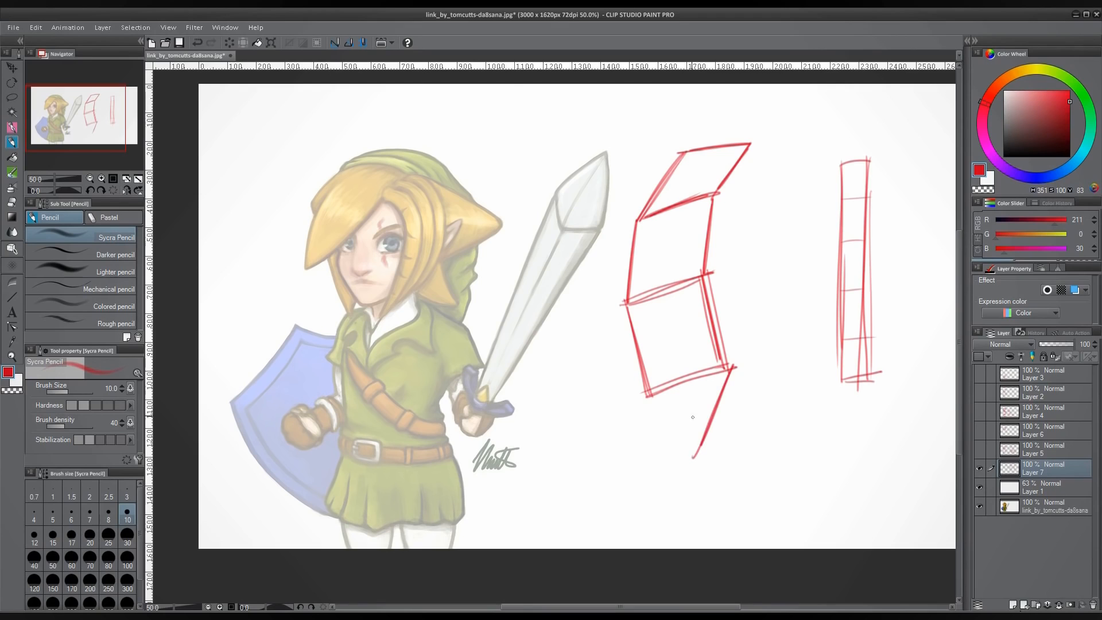
left_click_drag(653, 392, 623, 462)
left_click_drag(629, 461, 697, 450)
mouse_move(651, 463)
left_mouse_down()
mouse_move(696, 455)
mouse_move(699, 532)
left_mouse_up()
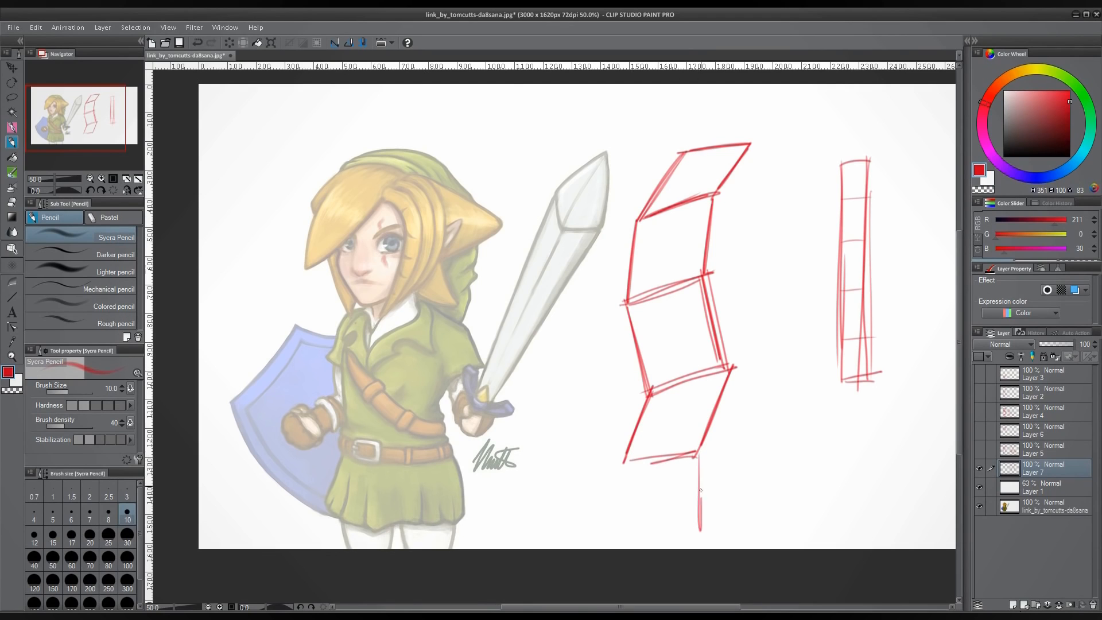
left_click_drag(701, 448, 703, 538)
left_click_drag(622, 458, 625, 539)
mouse_move(621, 457)
left_mouse_down()
mouse_move(626, 545)
mouse_move(716, 534)
left_mouse_up()
left_click_drag(697, 437, 701, 536)
left_click_drag(699, 450, 702, 525)
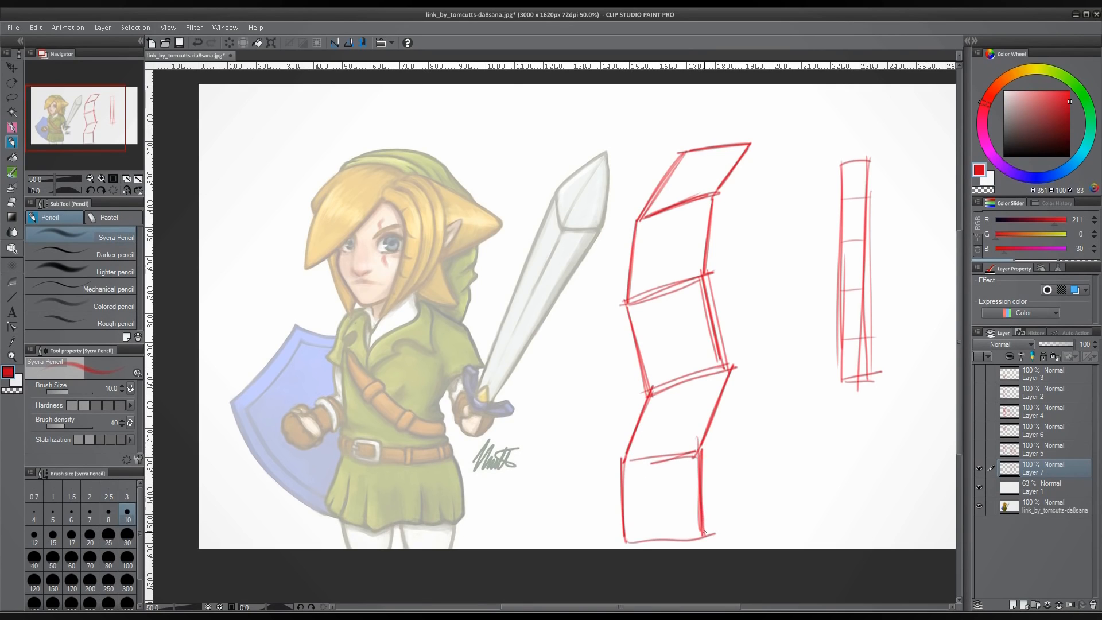
Step: Reinforce the fold lines and side edges of the folded strip's lower panels
left_click_drag(617, 460, 717, 456)
left_click_drag(658, 389, 618, 470)
mouse_move(642, 394)
left_mouse_down()
mouse_move(742, 363)
mouse_move(691, 459)
left_mouse_up()
left_click_drag(730, 362, 695, 459)
left_click_drag(633, 309, 651, 388)
left_click_drag(652, 390, 628, 466)
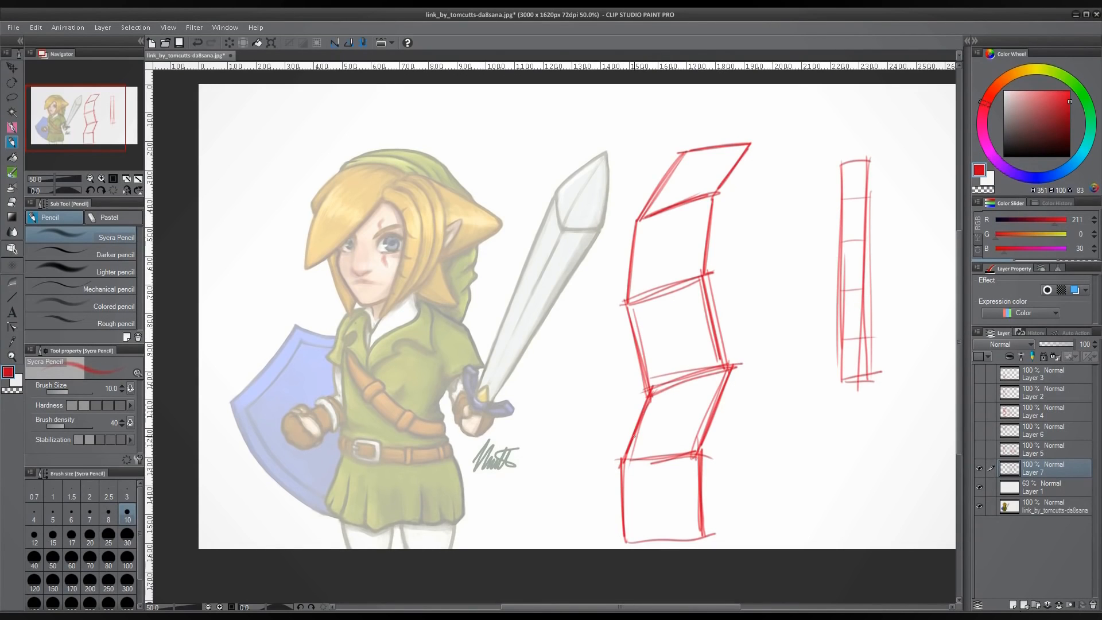
Step: Write "PLANE" beneath the narrow divided rectangle
mouse_move(780, 429)
left_mouse_down()
mouse_move(784, 479)
mouse_move(784, 451)
left_mouse_up()
mouse_move(808, 432)
left_mouse_down()
mouse_move(825, 473)
mouse_move(857, 453)
left_mouse_up()
left_click_drag(857, 462, 876, 421)
left_click_drag(884, 431, 898, 459)
mouse_move(883, 446)
left_mouse_down()
mouse_move(899, 442)
mouse_move(904, 423)
left_mouse_up()
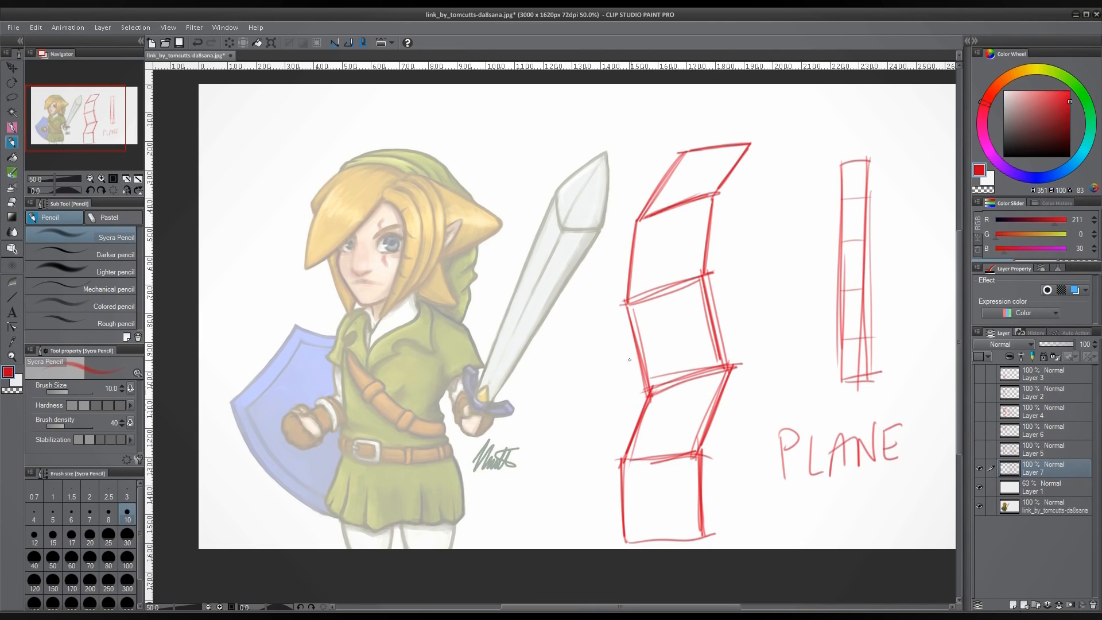
Step: Darken the slanted lower panel's edges and go over the narrow rectangle's outline and dividing lines
mouse_move(651, 386)
left_mouse_down()
mouse_move(742, 363)
mouse_move(623, 466)
left_mouse_up()
mouse_move(835, 168)
left_mouse_down()
mouse_move(871, 160)
mouse_move(841, 374)
mouse_move(860, 376)
left_mouse_up()
mouse_move(865, 159)
left_mouse_down()
mouse_move(863, 345)
mouse_move(845, 381)
mouse_move(863, 178)
mouse_move(841, 224)
mouse_move(844, 294)
left_mouse_up()
left_click_drag(842, 201, 868, 199)
left_click_drag(841, 243, 871, 241)
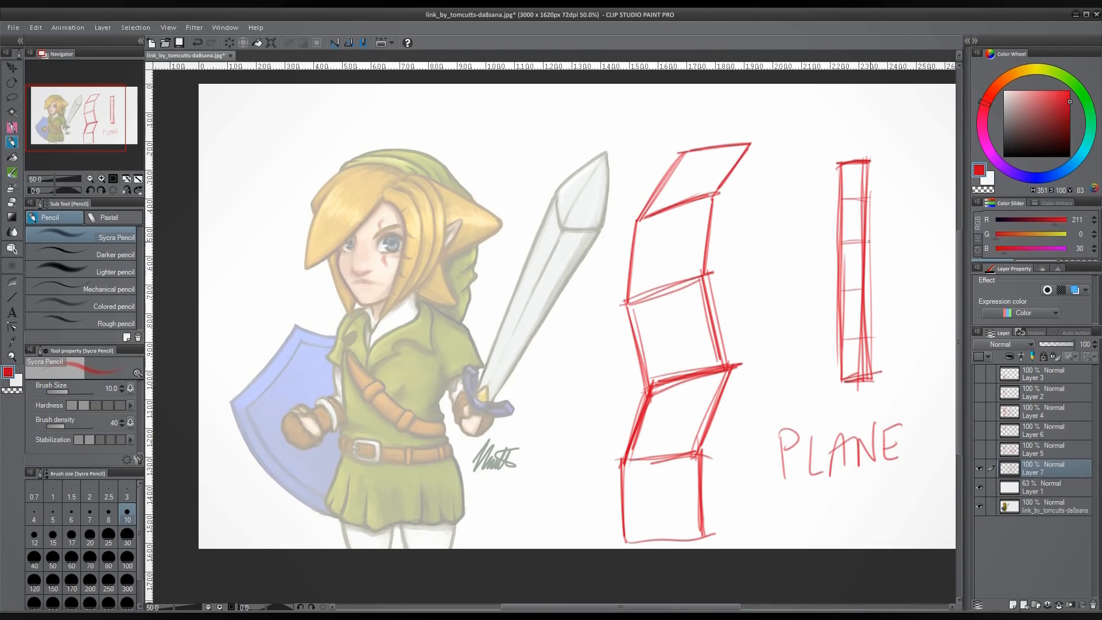
left_click_drag(840, 292, 856, 289)
left_click_drag(842, 338, 871, 334)
mouse_move(848, 166)
left_mouse_down()
mouse_move(857, 375)
mouse_move(839, 357)
left_mouse_up()
left_click_drag(835, 164, 837, 190)
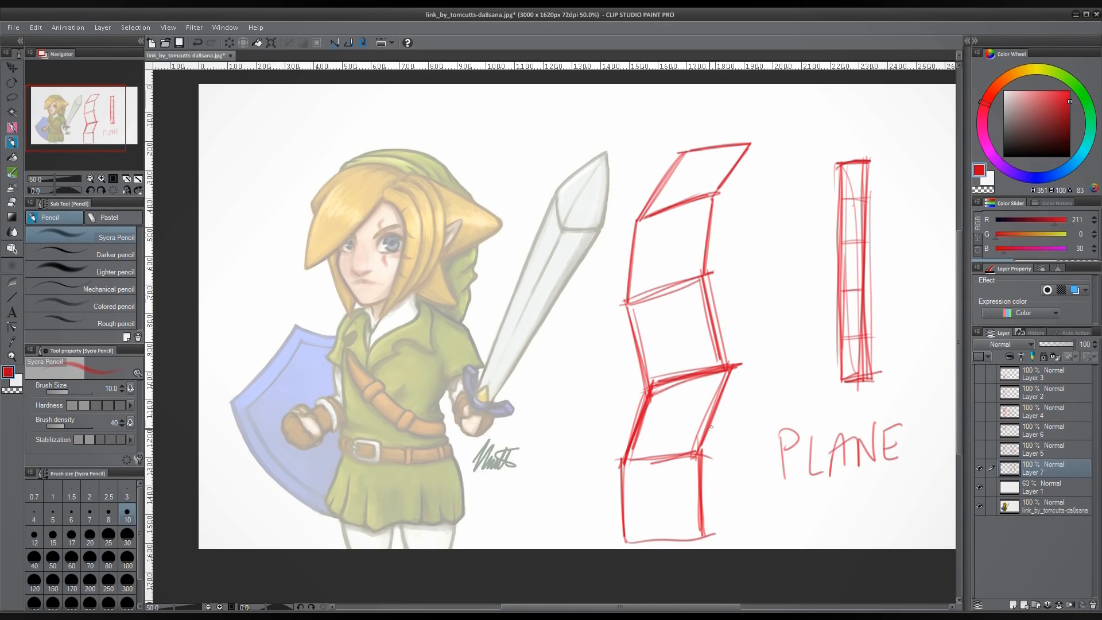
Step: Draw an oval with a direction arrow on each of the lower four panels of the folded strip
left_click_drag(660, 488, 634, 510)
mouse_move(680, 409)
left_mouse_down()
mouse_move(665, 420)
mouse_move(676, 401)
mouse_move(624, 387)
left_mouse_up()
mouse_move(623, 386)
left_mouse_down()
mouse_move(627, 397)
mouse_move(621, 383)
left_mouse_up()
mouse_move(673, 322)
left_mouse_down()
mouse_move(655, 363)
mouse_move(665, 357)
left_mouse_up()
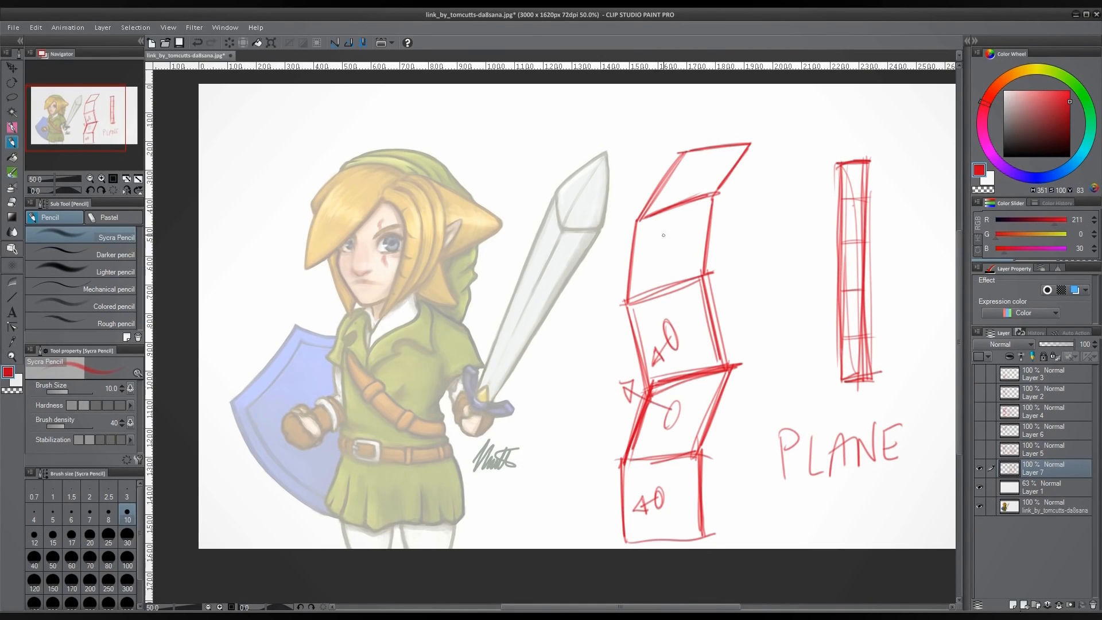
left_click_drag(664, 235, 614, 259)
mouse_move(622, 248)
left_mouse_down()
mouse_move(610, 261)
mouse_move(622, 268)
left_mouse_up()
left_click_drag(623, 267, 621, 247)
Step: Mark the side edges of the two middle panels and add a small oval to each of the two lowest panels
left_click_drag(707, 205, 706, 234)
left_click_drag(704, 277, 698, 300)
left_click_drag(700, 402, 699, 405)
left_click_drag(687, 468, 688, 471)
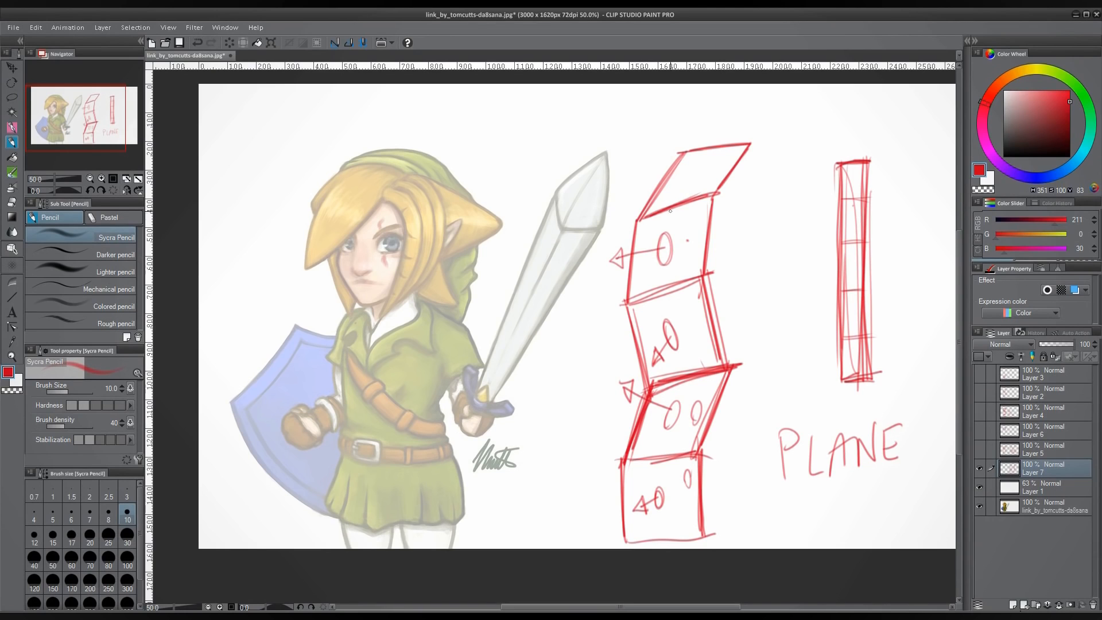
Step: Rework the edges of the folded strip's top slanted panel and add a direction arrow coming off it
mouse_move(690, 165)
left_mouse_down()
mouse_move(636, 221)
mouse_move(726, 187)
left_mouse_up()
left_click_drag(683, 153, 746, 133)
left_click_drag(676, 157, 747, 132)
left_click_drag(710, 198, 747, 133)
mouse_move(711, 198)
left_mouse_down()
mouse_move(752, 121)
mouse_move(736, 157)
left_mouse_up()
mouse_move(675, 157)
left_mouse_down()
mouse_move(735, 138)
mouse_move(690, 170)
left_mouse_up()
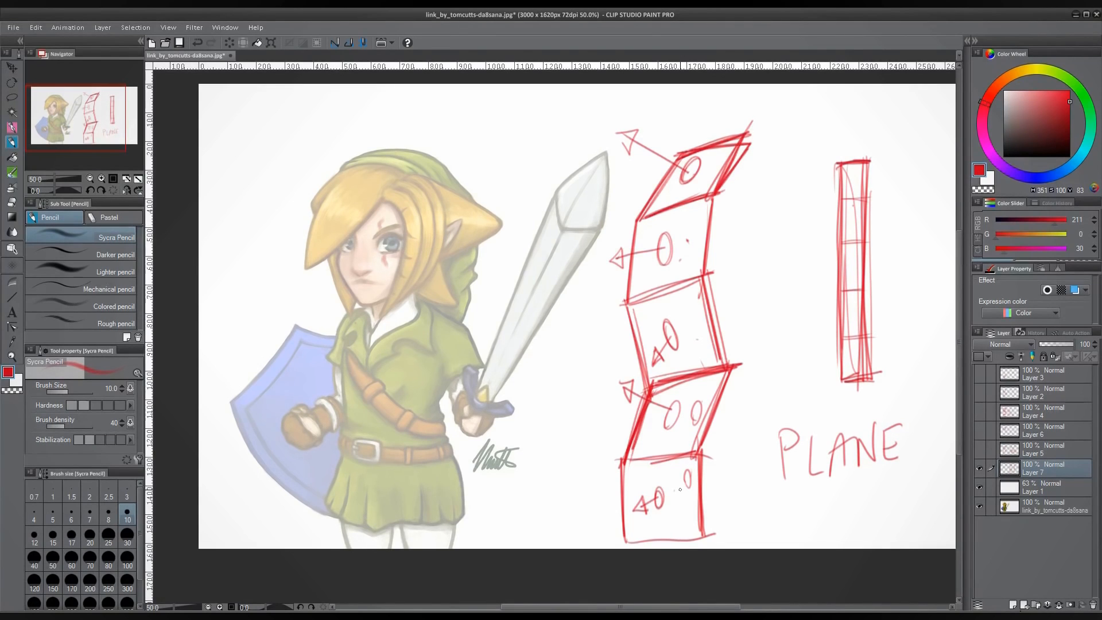
left_click_drag(671, 157, 637, 221)
mouse_move(665, 163)
left_mouse_down()
mouse_move(717, 144)
mouse_move(726, 158)
mouse_move(672, 168)
mouse_move(654, 202)
mouse_move(731, 149)
mouse_move(717, 172)
mouse_move(695, 165)
left_mouse_up()
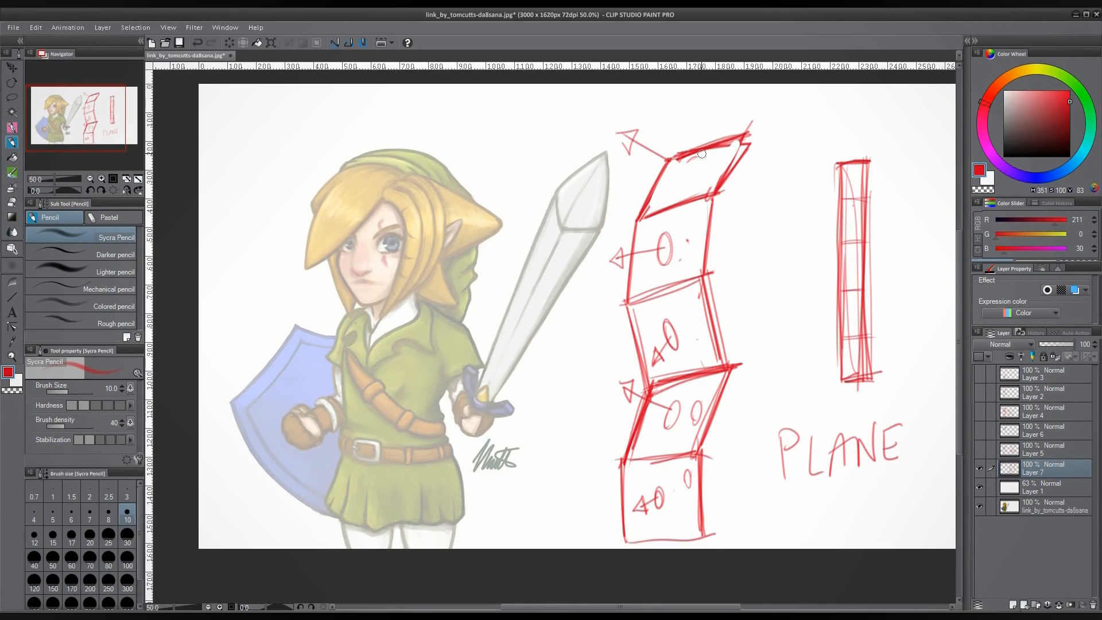
Step: Shade the top panel and the slanted lower panel light grey with the brush at size 100
left_click(127, 567)
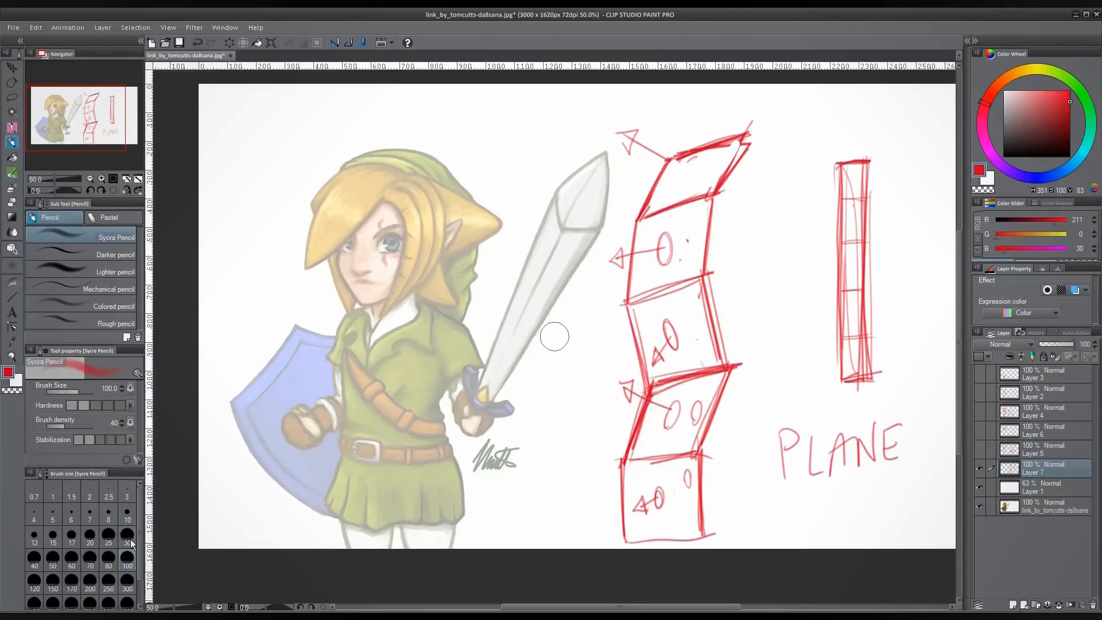
key("alt")
left_click_drag(1018, 106, 990, 105)
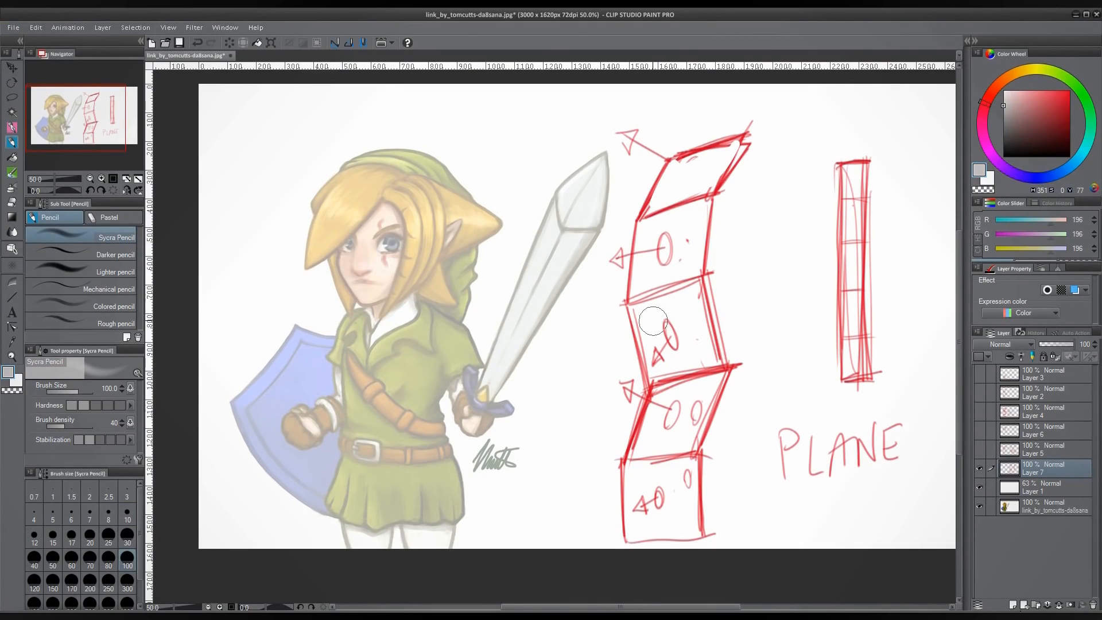
left_click(1006, 98)
left_click_drag(1005, 98, 996, 105)
mouse_move(683, 174)
left_mouse_down()
mouse_move(698, 156)
mouse_move(703, 180)
mouse_move(651, 205)
mouse_move(679, 168)
mouse_move(645, 208)
mouse_move(687, 183)
left_mouse_up()
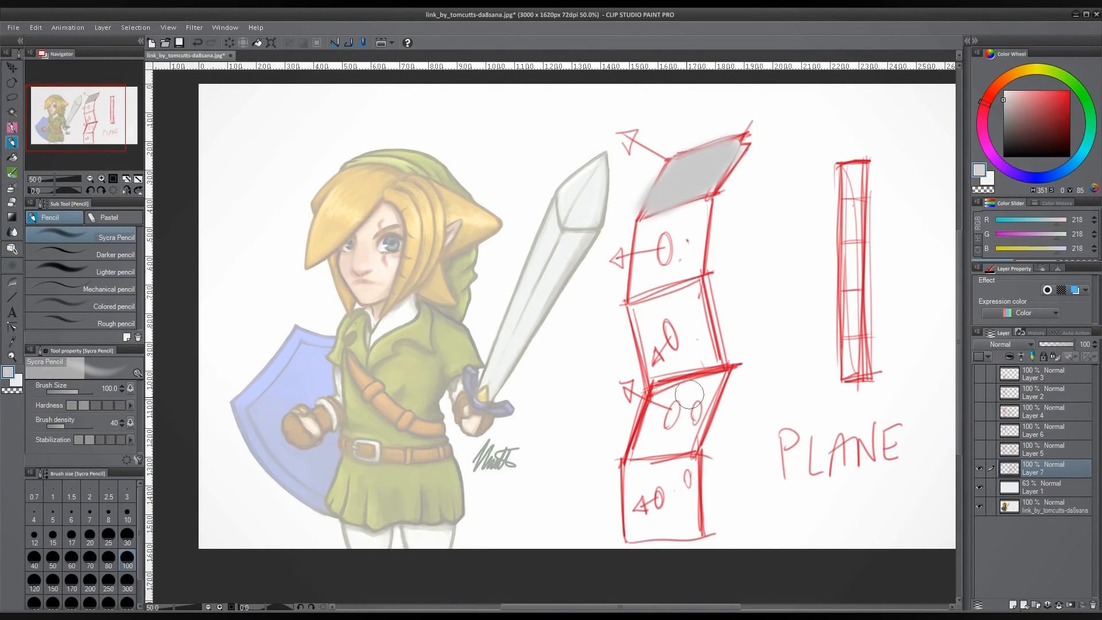
mouse_move(689, 395)
left_mouse_down()
mouse_move(668, 385)
mouse_move(659, 395)
mouse_move(664, 443)
mouse_move(706, 400)
mouse_move(657, 443)
left_mouse_up()
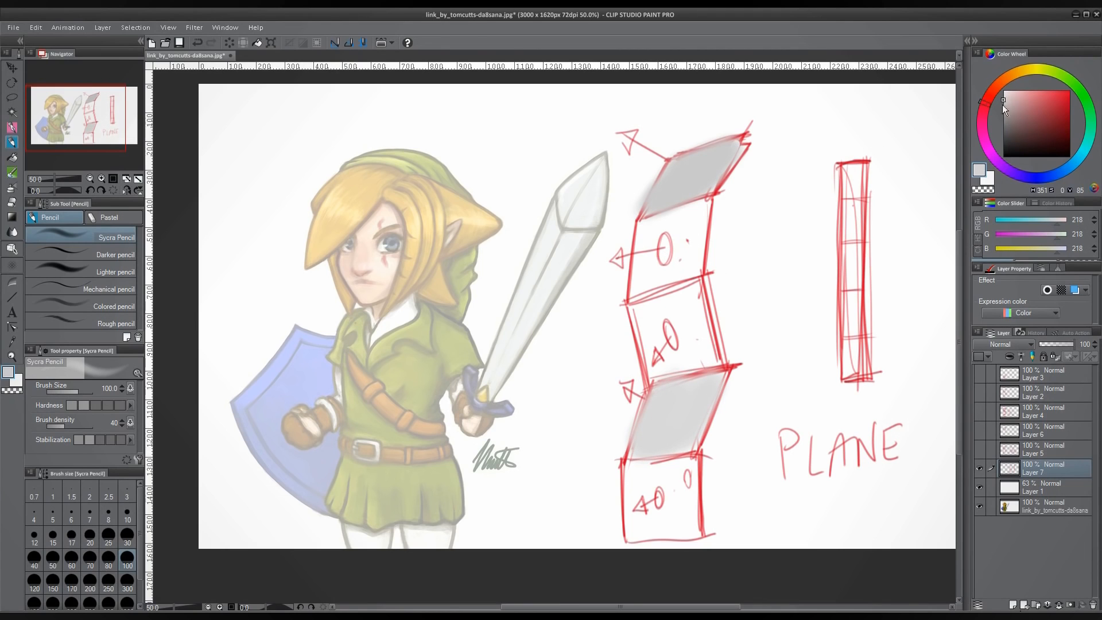
Step: Shade the folded strip's second panel in a medium grey
left_click(1003, 111)
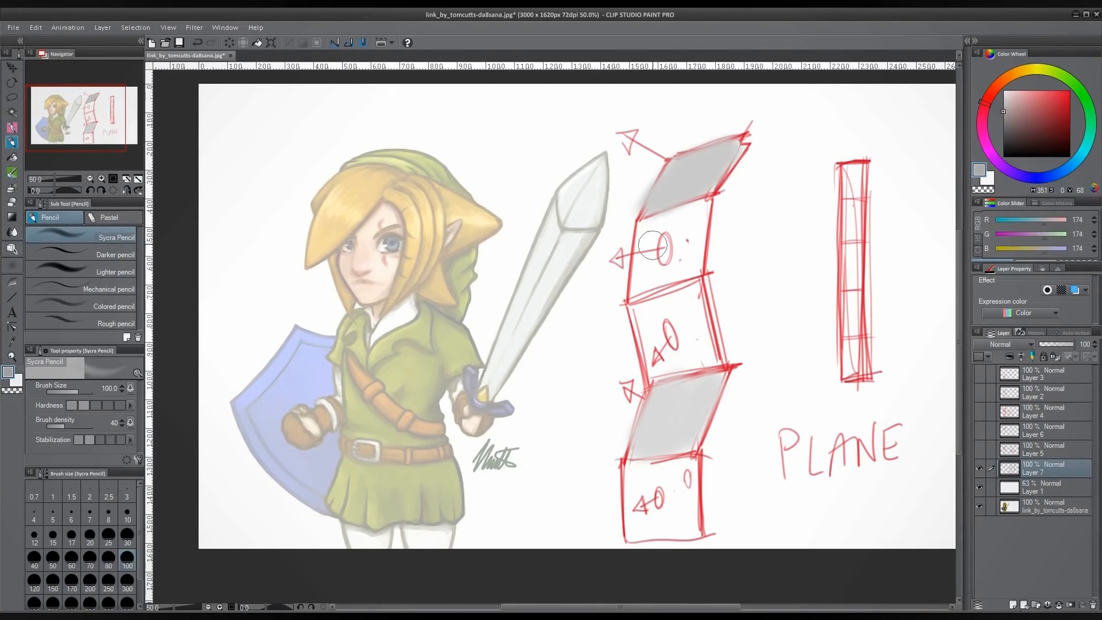
mouse_move(653, 246)
left_mouse_down()
mouse_move(644, 224)
mouse_move(656, 220)
mouse_move(660, 261)
mouse_move(669, 272)
mouse_move(687, 265)
mouse_move(704, 213)
mouse_move(667, 227)
mouse_move(699, 200)
left_mouse_up()
left_click(1003, 115)
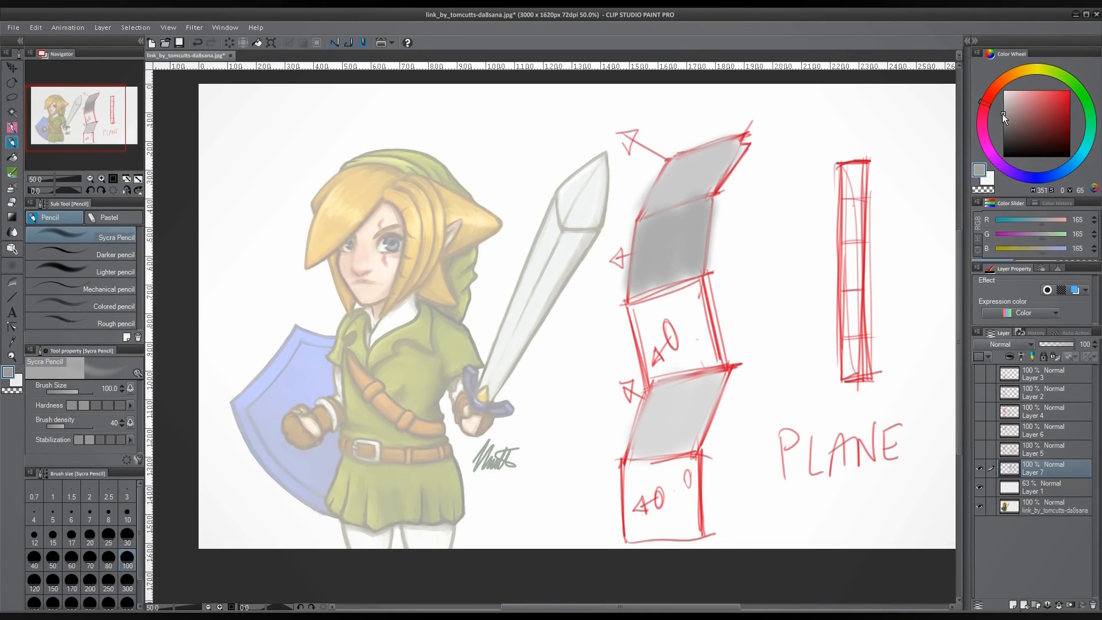
mouse_move(650, 242)
left_mouse_down()
mouse_move(639, 276)
mouse_move(692, 210)
mouse_move(662, 234)
mouse_move(703, 211)
mouse_move(638, 293)
mouse_move(654, 272)
left_mouse_up()
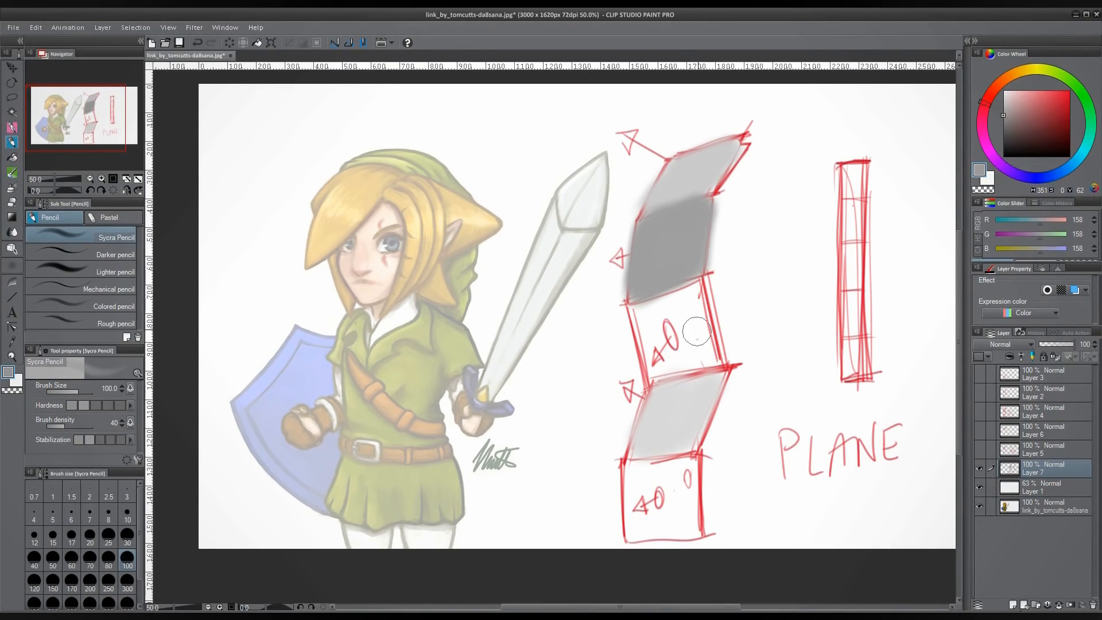
Step: Fill the folded strip's third panel with a dark grey, RGB value 84
left_click(1003, 128)
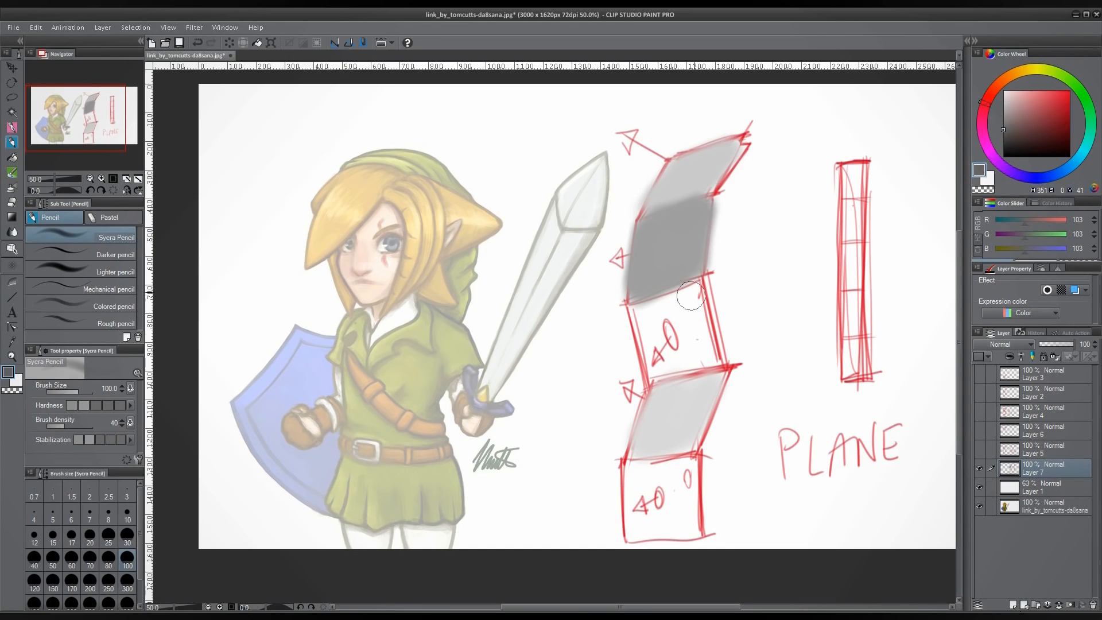
left_click(1003, 135)
mouse_move(643, 322)
left_mouse_down()
mouse_move(646, 344)
mouse_move(681, 293)
mouse_move(666, 313)
mouse_move(673, 328)
mouse_move(697, 322)
mouse_move(715, 299)
mouse_move(677, 368)
mouse_move(696, 366)
mouse_move(676, 372)
left_mouse_up()
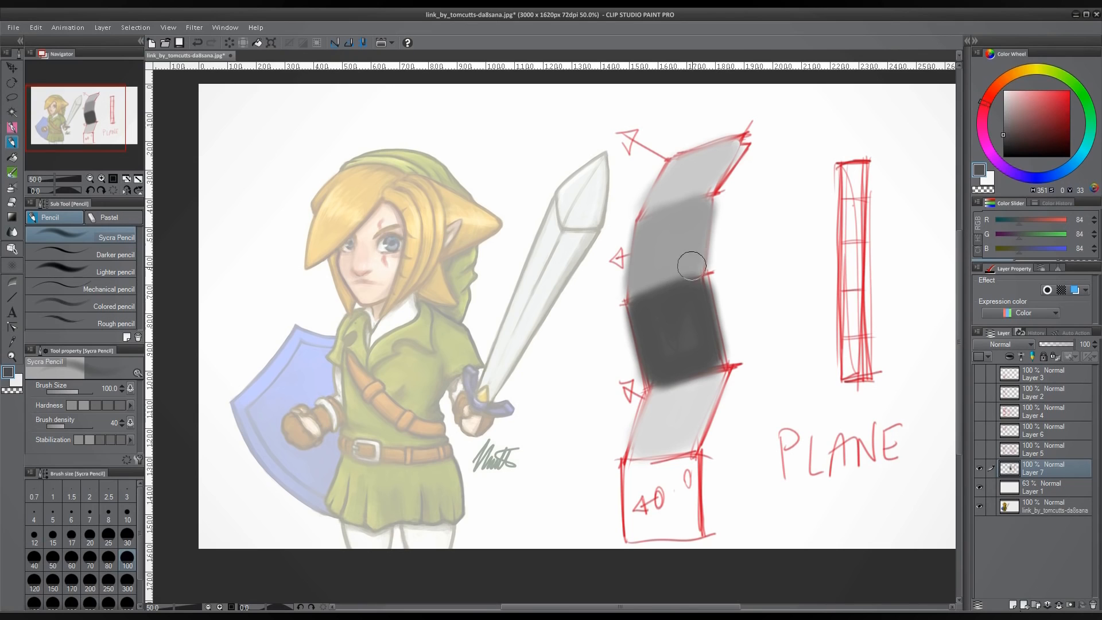
Step: Fill the bottom panel with mid-dark grey and blend a dark band into the upper part of the slanted lower panel
left_click(1004, 124)
mouse_move(639, 470)
left_mouse_down()
mouse_move(673, 530)
mouse_move(689, 473)
mouse_move(692, 532)
mouse_move(636, 535)
mouse_move(685, 519)
mouse_move(649, 463)
left_mouse_up()
left_click(686, 368, "alt")
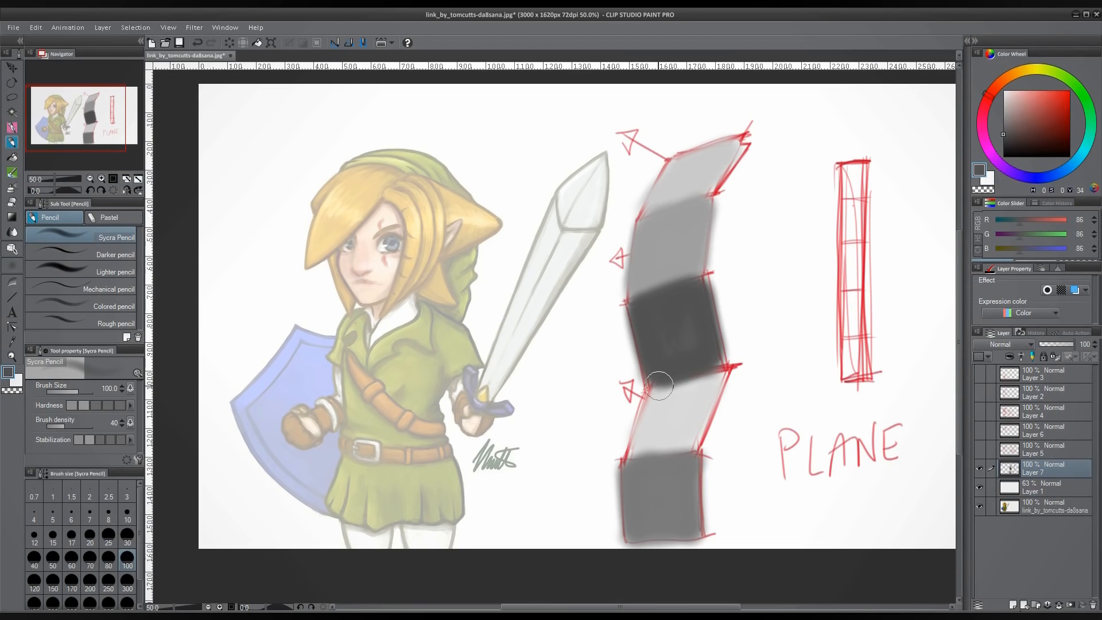
mouse_move(660, 386)
left_mouse_down()
mouse_move(686, 383)
mouse_move(653, 394)
mouse_move(700, 380)
mouse_move(662, 398)
mouse_move(712, 382)
mouse_move(661, 392)
mouse_move(722, 380)
left_mouse_up()
left_click(663, 391, "alt")
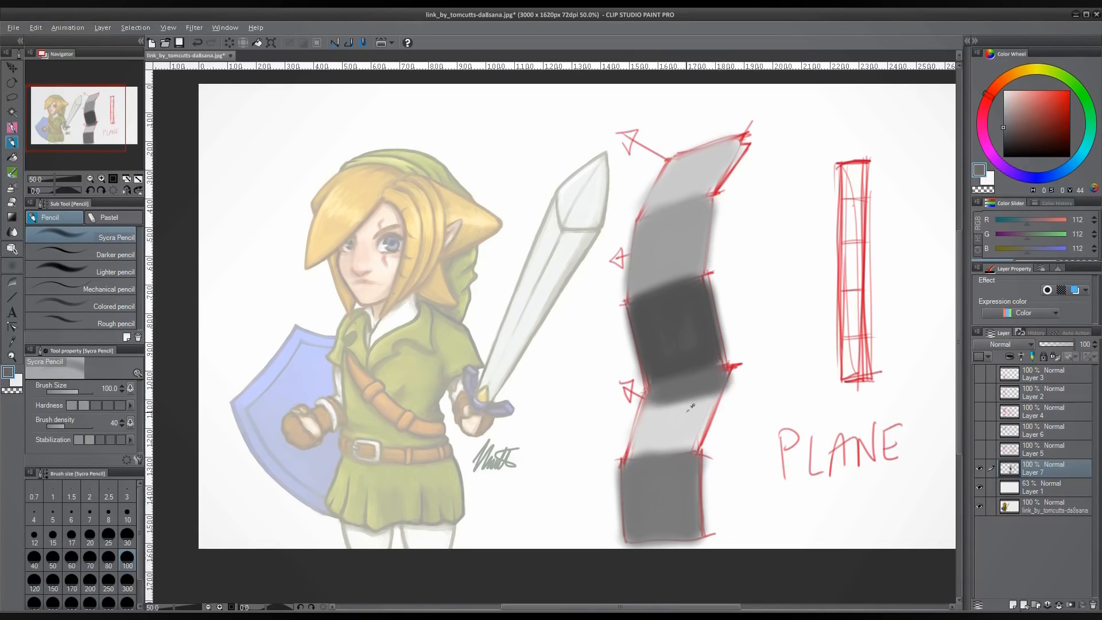
left_click(692, 408, "alt")
left_click_drag(666, 409, 707, 405)
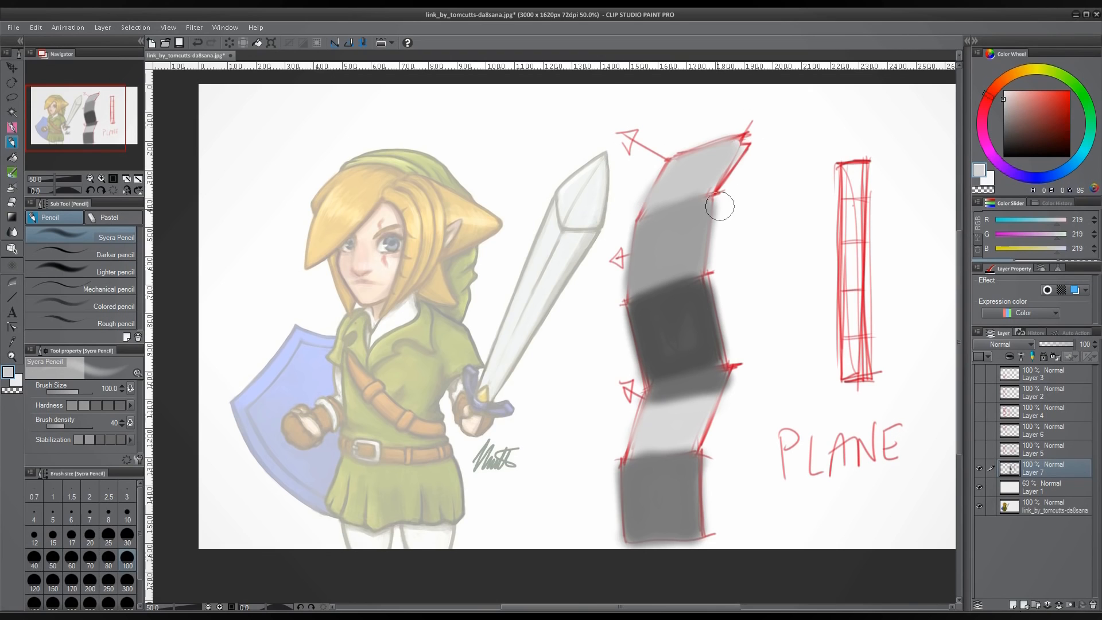
Step: Clean up the shading that spills past the folded strip's right-hand edges
key("alt")
left_click_drag(722, 204, 711, 253)
mouse_move(719, 300)
left_mouse_down()
mouse_move(710, 279)
mouse_move(724, 314)
left_mouse_up()
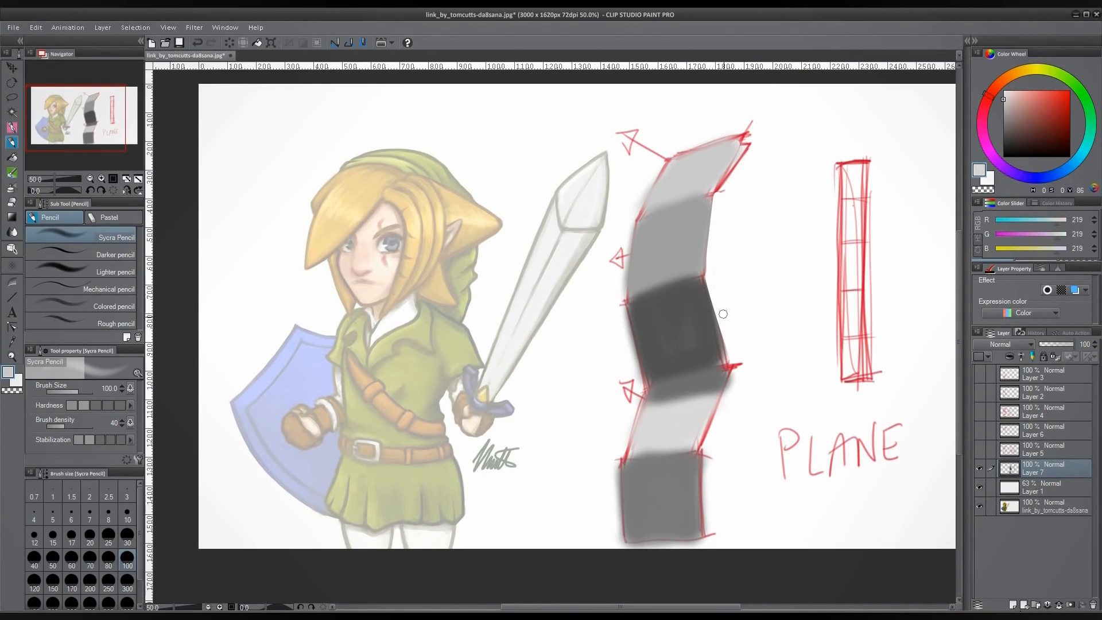
mouse_move(739, 361)
left_mouse_down()
mouse_move(711, 433)
mouse_move(705, 520)
mouse_move(713, 449)
left_mouse_up()
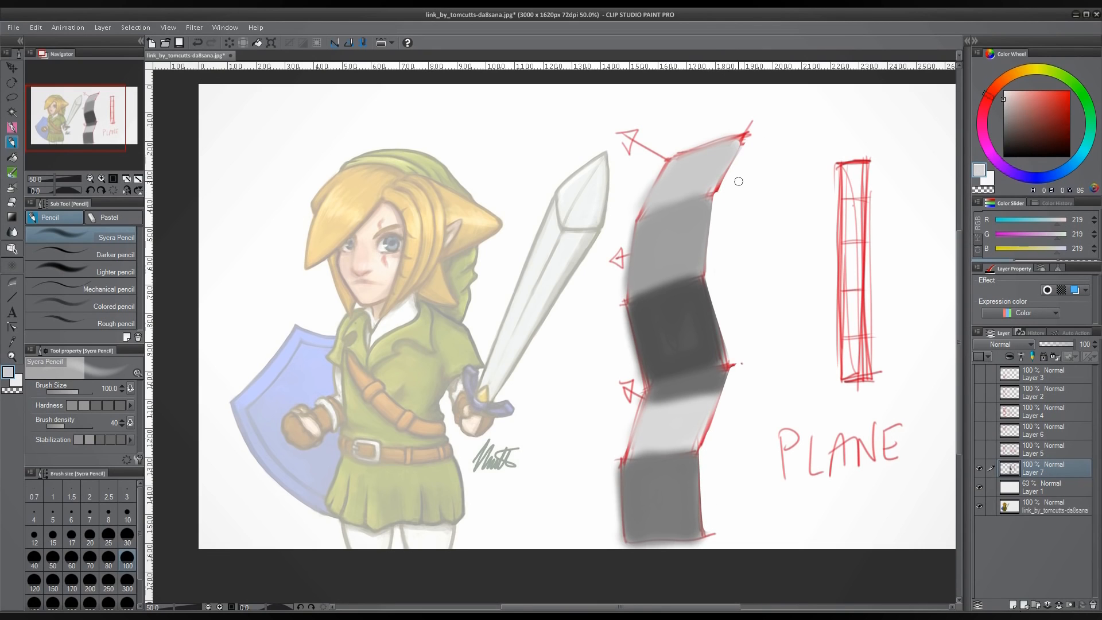
Step: Soften the tonal transitions across the folds of the strip with sampled greys, undoing the stray stroke beside it
left_click(679, 215, "alt")
mouse_move(679, 214)
left_mouse_down()
mouse_move(642, 230)
mouse_move(701, 207)
mouse_move(701, 188)
mouse_move(651, 250)
mouse_move(667, 279)
mouse_move(631, 302)
mouse_move(692, 272)
mouse_move(669, 322)
left_mouse_up()
left_click(678, 374, "alt")
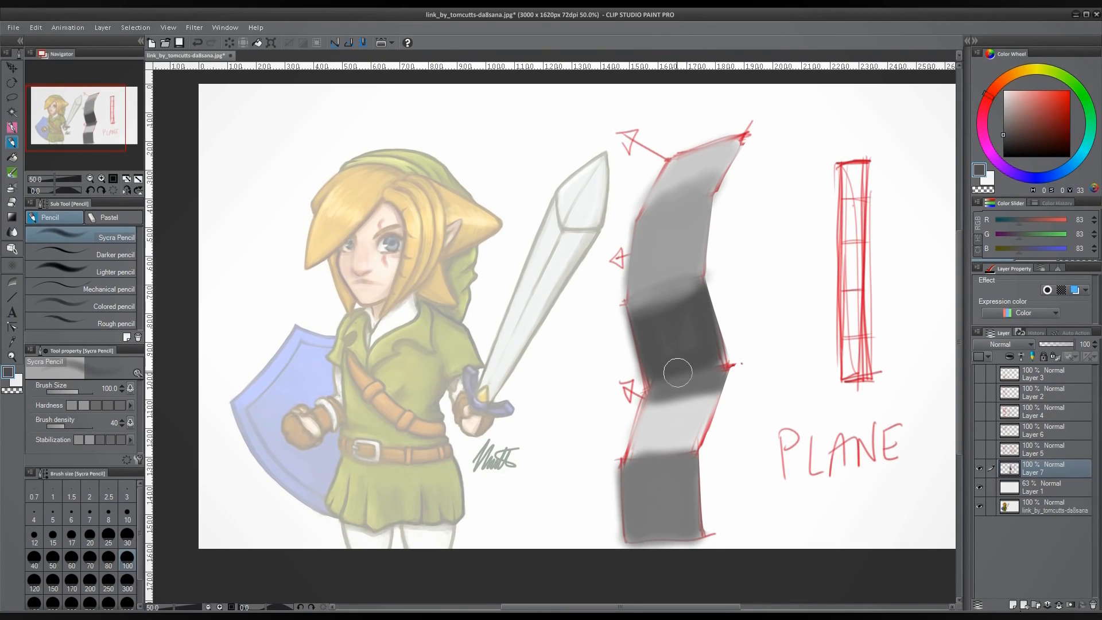
left_click_drag(712, 376, 669, 379)
left_click(667, 456, "alt")
mouse_move(641, 453)
left_mouse_down()
mouse_move(687, 450)
mouse_move(659, 447)
mouse_move(687, 439)
mouse_move(636, 453)
left_mouse_up()
mouse_move(780, 148)
left_mouse_down()
mouse_move(755, 310)
mouse_move(759, 488)
left_mouse_up()
key("ctrl+z")
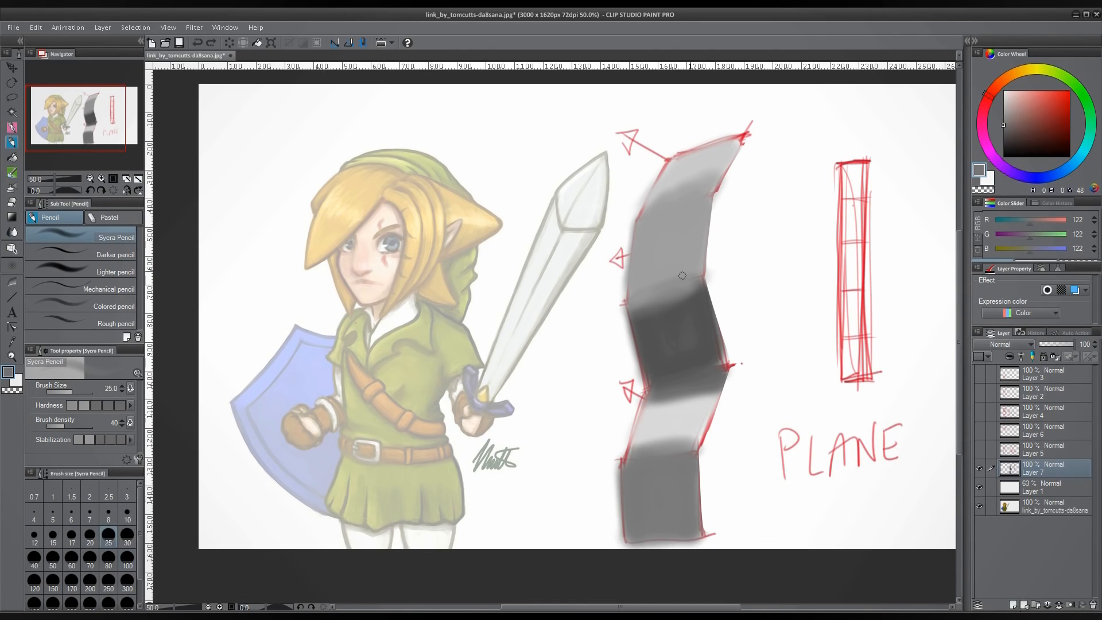
Step: Draw black curved rings and edge lines over the chest strap with the brush at size 17
left_click_drag(1013, 143, 1002, 157)
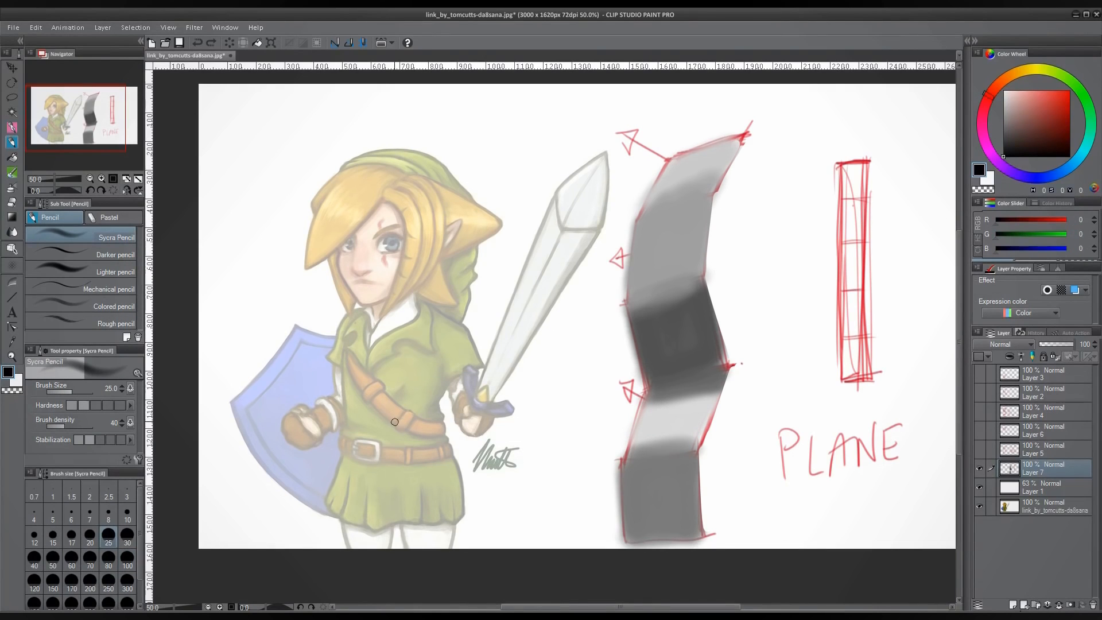
left_click(69, 538)
mouse_move(373, 415)
left_mouse_down()
mouse_move(373, 391)
mouse_move(389, 419)
mouse_move(381, 426)
mouse_move(373, 401)
mouse_move(386, 427)
left_mouse_up()
mouse_move(395, 391)
left_mouse_down()
mouse_move(405, 426)
mouse_move(417, 419)
left_mouse_up()
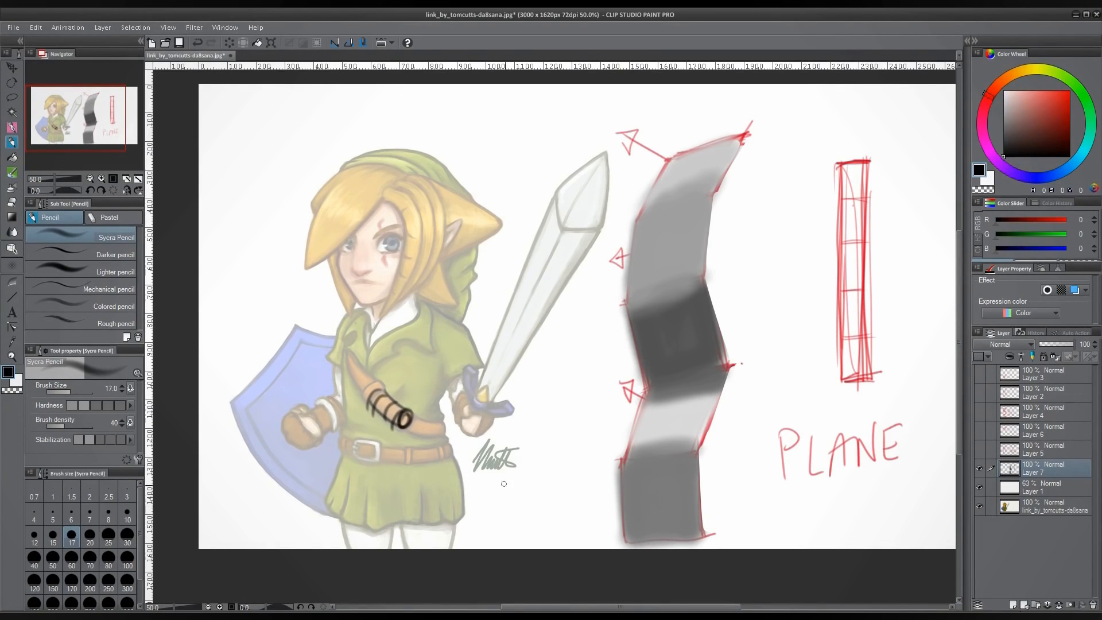
left_click_drag(358, 388, 396, 426)
mouse_move(359, 389)
left_mouse_down()
mouse_move(396, 423)
mouse_move(387, 391)
mouse_move(414, 416)
left_mouse_up()
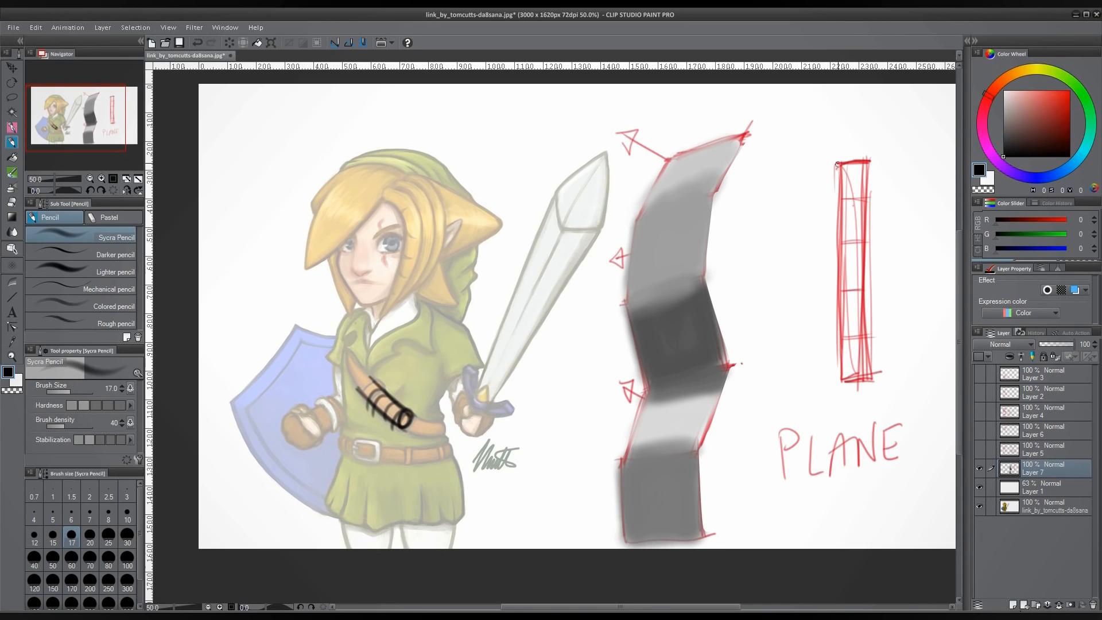
Step: Outline the narrow divided rectangle in black and fill it evenly with grey, RGB value 143
mouse_move(837, 165)
left_mouse_down()
mouse_move(841, 370)
mouse_move(860, 376)
mouse_move(867, 162)
mouse_move(852, 160)
mouse_move(842, 185)
mouse_move(866, 172)
mouse_move(843, 230)
mouse_move(863, 210)
mouse_move(843, 276)
mouse_move(861, 257)
mouse_move(845, 323)
mouse_move(846, 339)
mouse_move(865, 319)
mouse_move(862, 361)
mouse_move(845, 341)
mouse_move(854, 365)
mouse_move(863, 268)
mouse_move(849, 231)
mouse_move(844, 238)
mouse_move(854, 181)
left_mouse_up()
left_click(1004, 119)
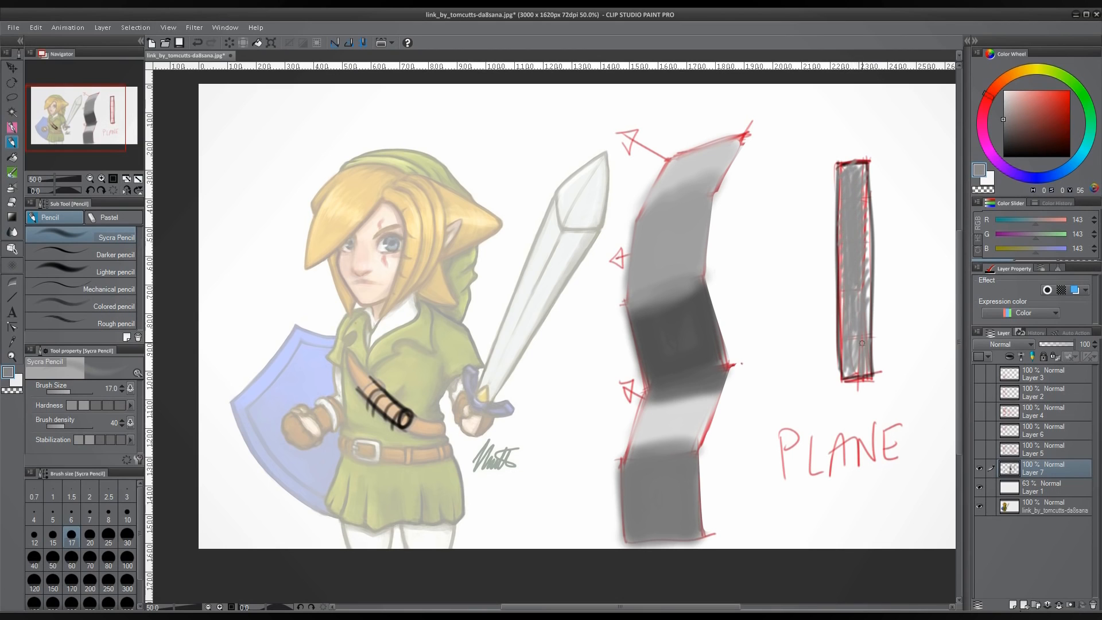
left_click_drag(846, 296, 849, 288)
left_click_drag(867, 357, 867, 325)
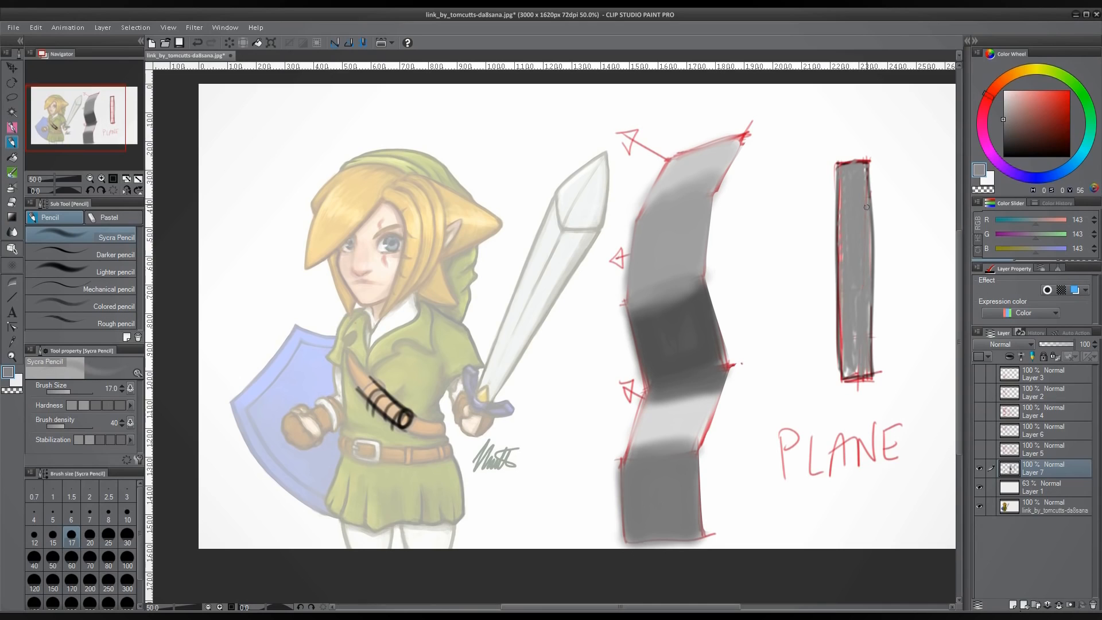
left_click_drag(871, 371, 872, 291)
left_click_drag(869, 253, 872, 237)
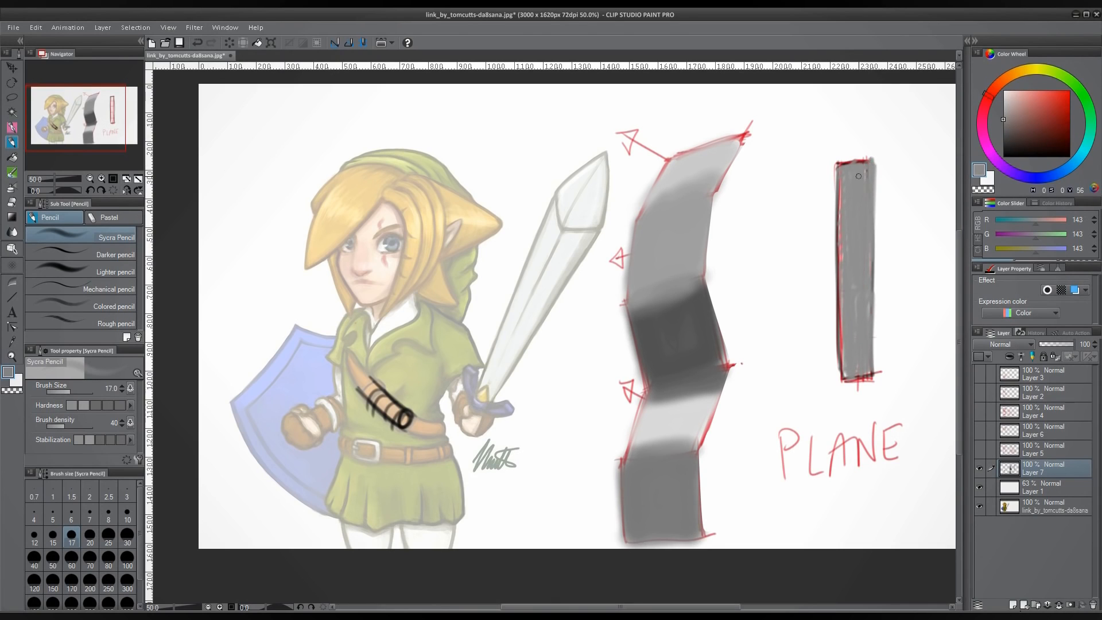
mouse_move(858, 280)
left_mouse_down()
mouse_move(875, 367)
mouse_move(858, 339)
left_mouse_up()
Step: Draw an orange-red sun with short rays above the narrow rectangle
left_click(1068, 99)
mouse_move(827, 98)
left_mouse_down()
mouse_move(816, 95)
mouse_move(803, 154)
mouse_move(856, 108)
left_mouse_up()
left_click_drag(829, 118, 841, 135)
left_click_drag(832, 92, 843, 82)
Step: Lighten the narrow rectangle with strokes of lighter grey, RGB value 169
left_click(857, 200, "alt")
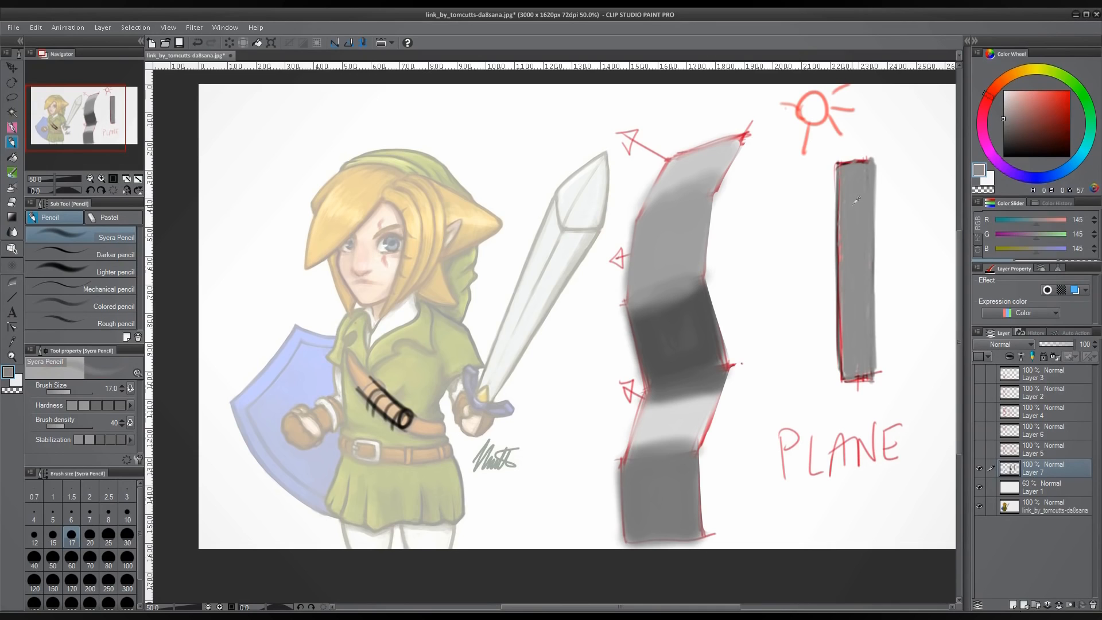
left_click(1004, 112)
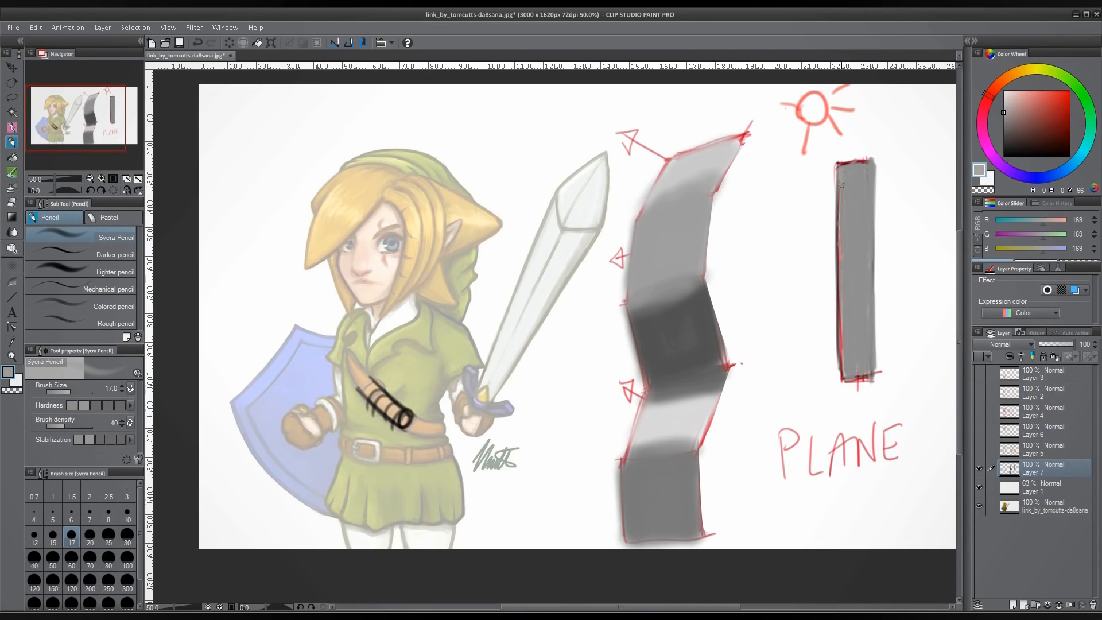
left_click_drag(855, 199, 865, 162)
mouse_move(859, 228)
left_mouse_down()
mouse_move(868, 200)
mouse_move(872, 231)
left_mouse_up()
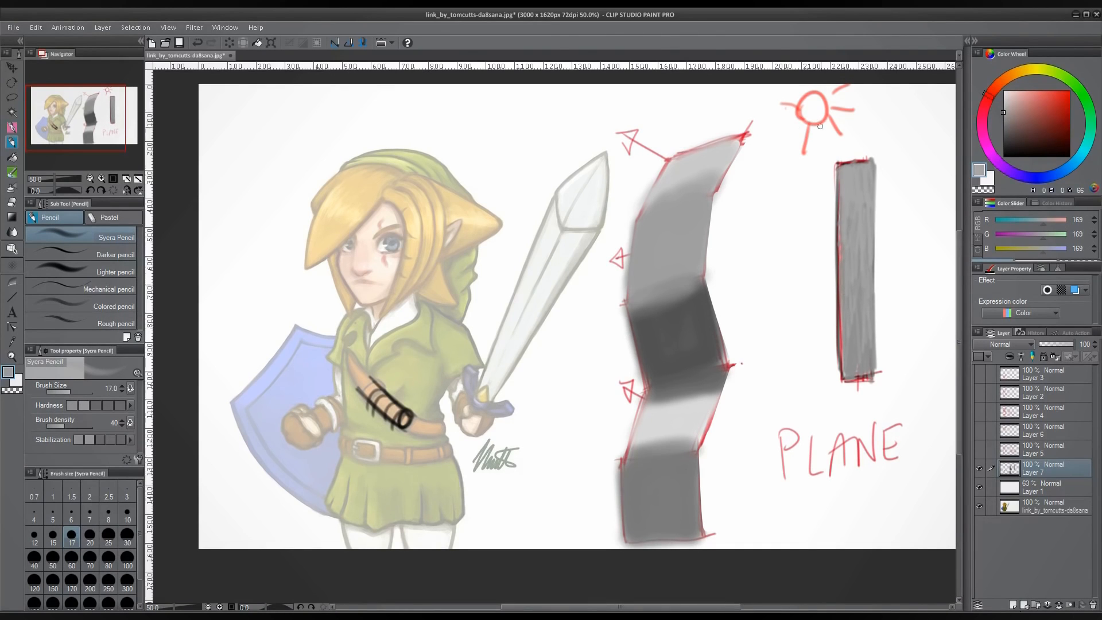
left_click_drag(785, 162, 833, 86)
left_click_drag(801, 122, 848, 137)
mouse_move(901, 164)
left_mouse_down()
mouse_move(899, 379)
mouse_move(891, 367)
left_mouse_up()
key("ctrl+z")
Step: Hide Layer 7 and add a new layer above it for drawing in black
left_click(980, 469)
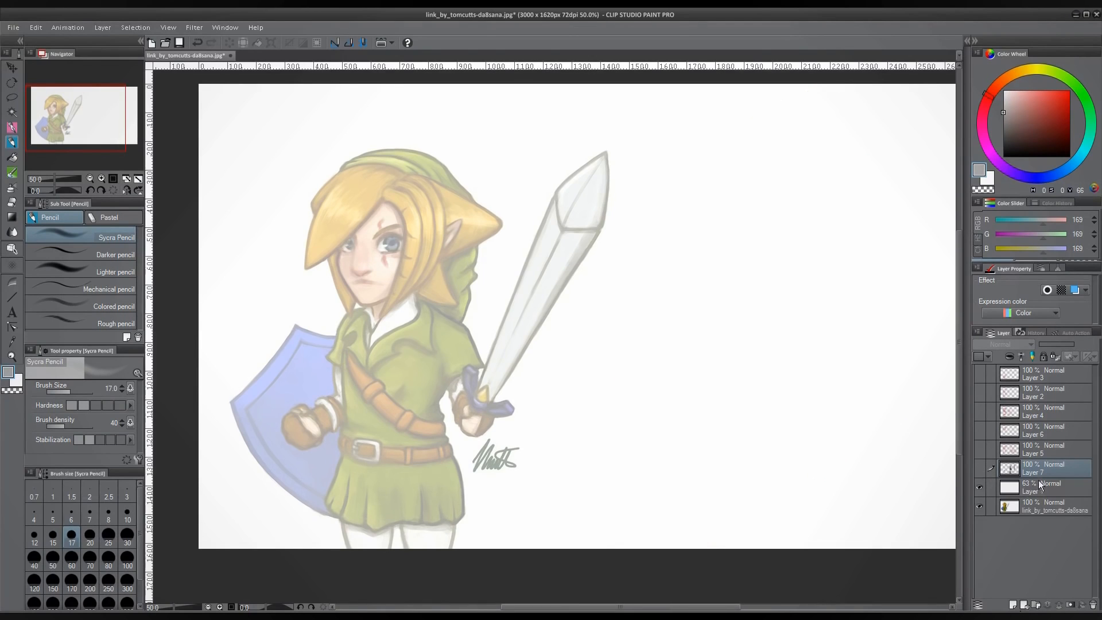
left_click(1013, 605)
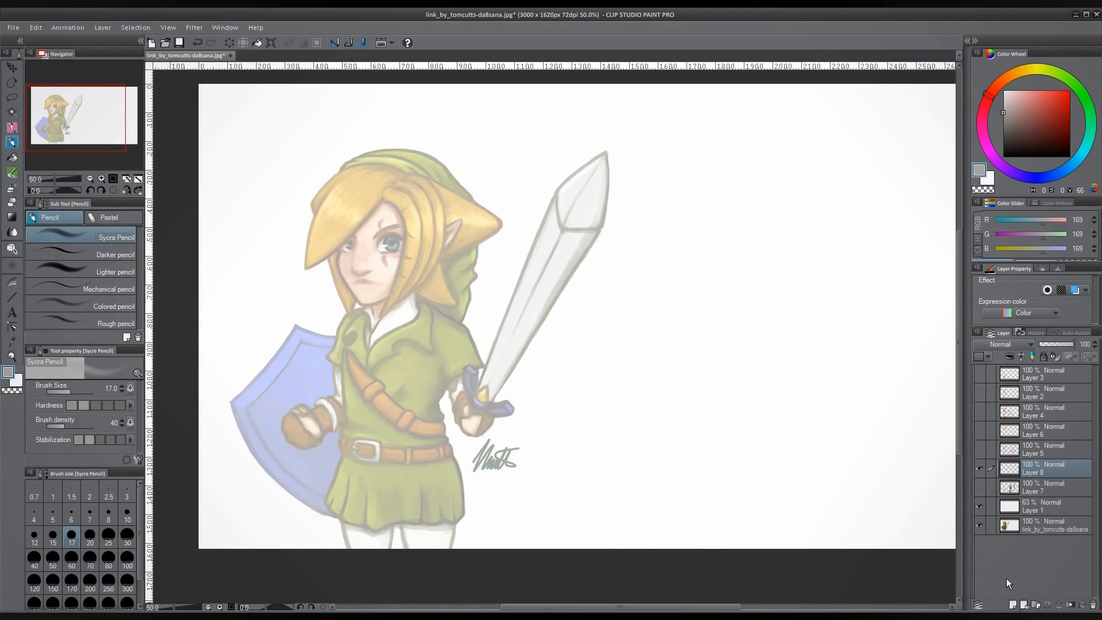
left_click(1004, 156)
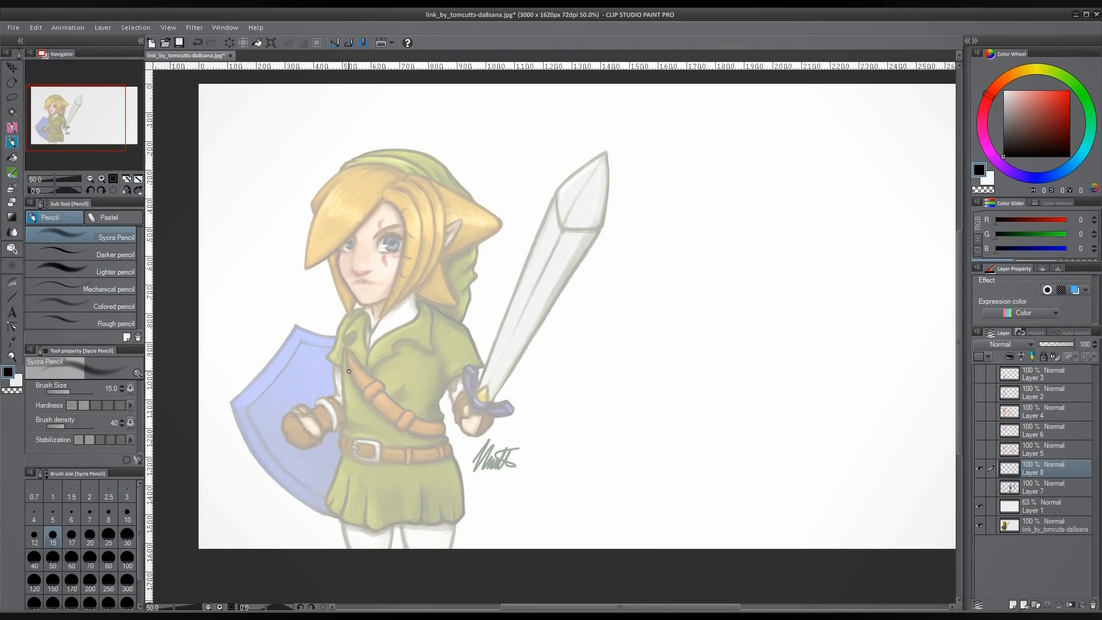
Step: Trace both edges of the chest strap in black with the brush at size 15
left_click_drag(349, 371, 400, 424)
left_click_drag(360, 362, 407, 411)
left_click_drag(360, 362, 410, 416)
Step: Draw vertical contour lines down the torso and an ellipse around the waist at the belt
mouse_move(350, 325)
left_mouse_down()
mouse_move(350, 445)
mouse_move(388, 450)
left_mouse_up()
mouse_move(374, 340)
left_mouse_down()
mouse_move(371, 448)
mouse_move(402, 456)
left_mouse_up()
left_click_drag(419, 318, 422, 457)
mouse_move(425, 315)
left_mouse_down()
mouse_move(438, 452)
mouse_move(445, 443)
left_mouse_up()
mouse_move(434, 443)
left_mouse_down()
mouse_move(349, 444)
mouse_move(437, 443)
mouse_move(398, 449)
left_mouse_up()
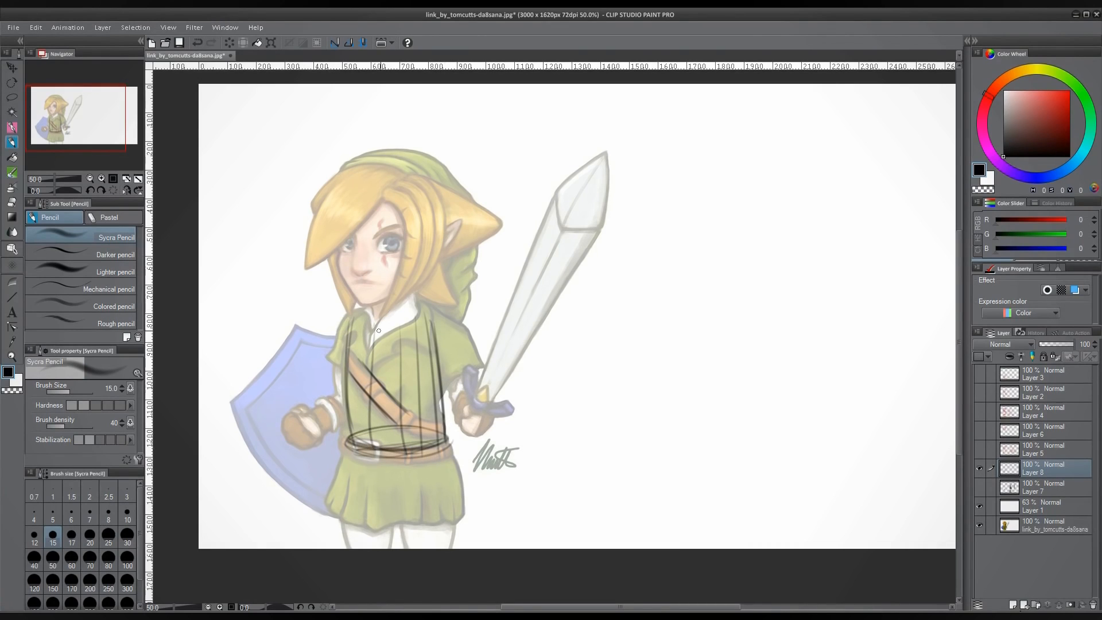
Step: Complete the torso cylinder with an ellipse at the neck and reinforce its vertical lines
mouse_move(386, 303)
left_mouse_down()
mouse_move(433, 309)
mouse_move(361, 310)
left_mouse_up()
left_click_drag(353, 319, 347, 439)
mouse_move(378, 353)
left_mouse_down()
mouse_move(377, 380)
mouse_move(405, 439)
left_mouse_up()
left_click_drag(422, 331, 423, 398)
left_click_drag(437, 350, 436, 379)
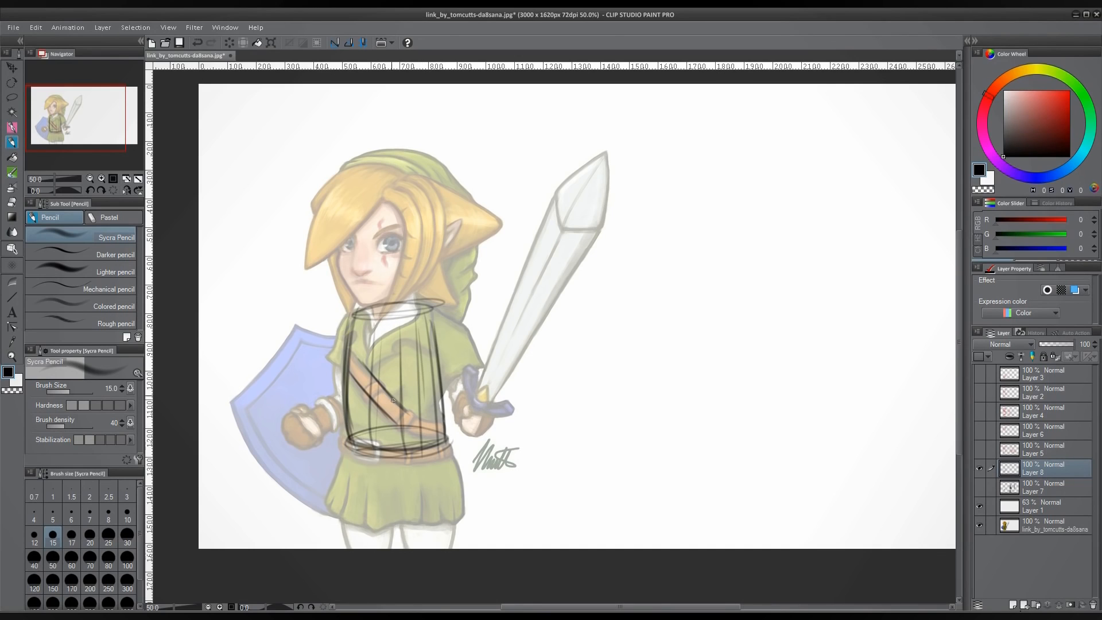
Step: Redraw the chest strap as bold curved lines wrapping around the torso cylinder from shoulder to waist
mouse_move(353, 324)
left_mouse_down()
mouse_move(388, 391)
mouse_move(370, 394)
left_mouse_up()
left_click_drag(347, 346, 379, 402)
left_click_drag(357, 315, 347, 357)
mouse_move(353, 312)
left_mouse_down()
mouse_move(376, 380)
mouse_move(359, 346)
mouse_move(368, 371)
mouse_move(409, 410)
left_mouse_up()
mouse_move(373, 375)
left_mouse_down()
mouse_move(430, 422)
mouse_move(383, 411)
mouse_move(417, 434)
left_mouse_up()
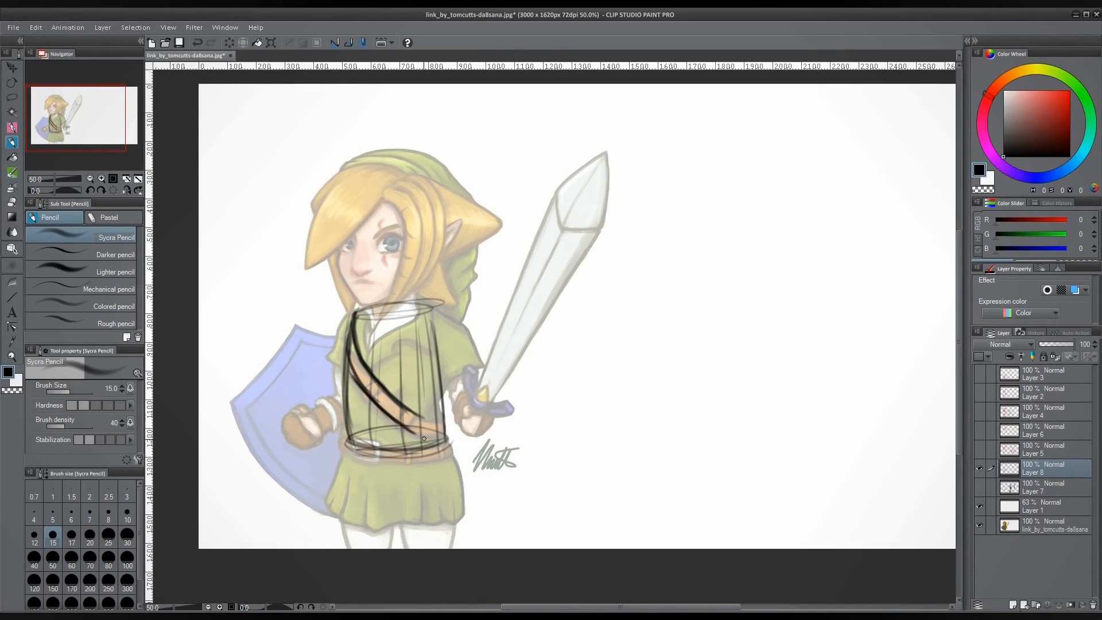
Step: Hatch the side of the torso cylinder nearest the sword with short slanted strokes
mouse_move(414, 336)
left_mouse_down()
mouse_move(419, 398)
mouse_move(435, 318)
left_mouse_up()
mouse_move(421, 349)
left_mouse_down()
mouse_move(435, 331)
mouse_move(438, 344)
left_mouse_up()
mouse_move(421, 379)
left_mouse_down()
mouse_move(438, 361)
mouse_move(438, 379)
left_mouse_up()
left_click_drag(417, 402, 442, 388)
left_click_drag(420, 416, 447, 407)
Step: Thicken the curved strap's lower edge and shade its lower end, and hide the torso sketch layer
mouse_move(425, 438)
left_mouse_down()
mouse_move(453, 419)
mouse_move(431, 434)
mouse_move(445, 436)
mouse_move(449, 415)
mouse_move(445, 434)
mouse_move(449, 415)
mouse_move(432, 425)
mouse_move(373, 379)
mouse_move(407, 414)
mouse_move(359, 367)
mouse_move(373, 376)
mouse_move(383, 353)
mouse_move(350, 347)
mouse_move(361, 381)
mouse_move(349, 327)
left_mouse_up()
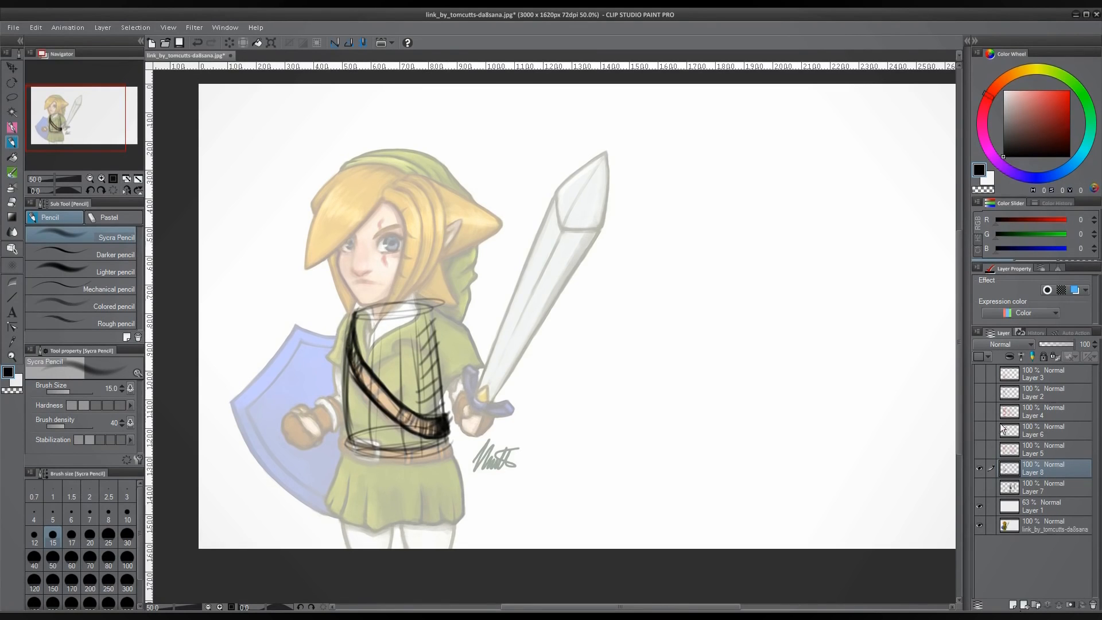
left_click(980, 467)
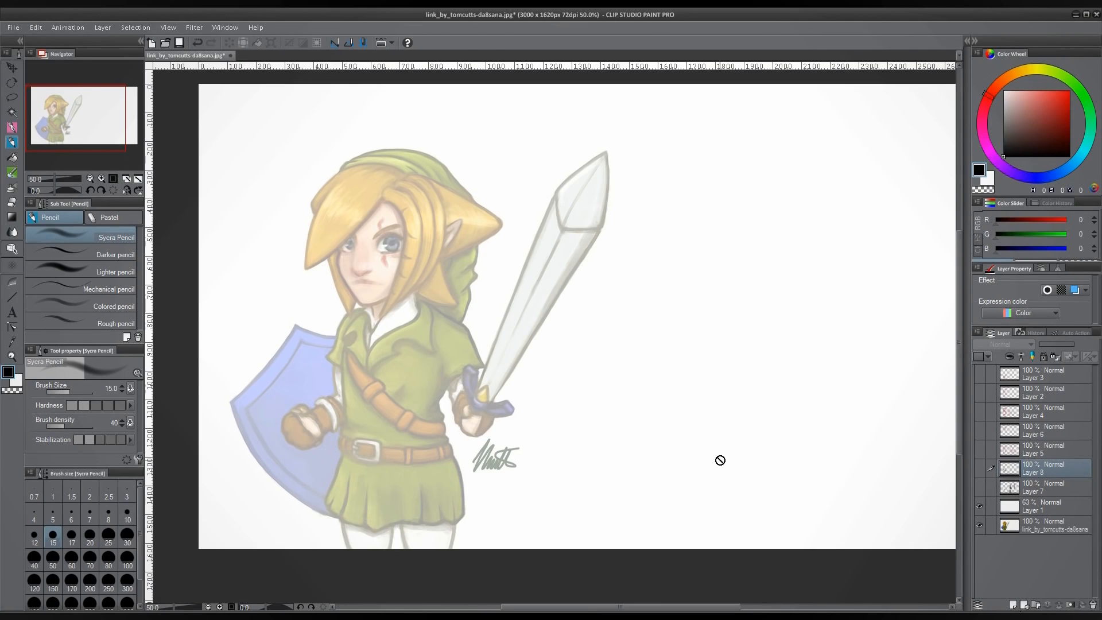
Step: Clear the torso-and-strap sketch from its layer and draw the curved outline of a wide strap in the blank area beside the sword
left_click(981, 467)
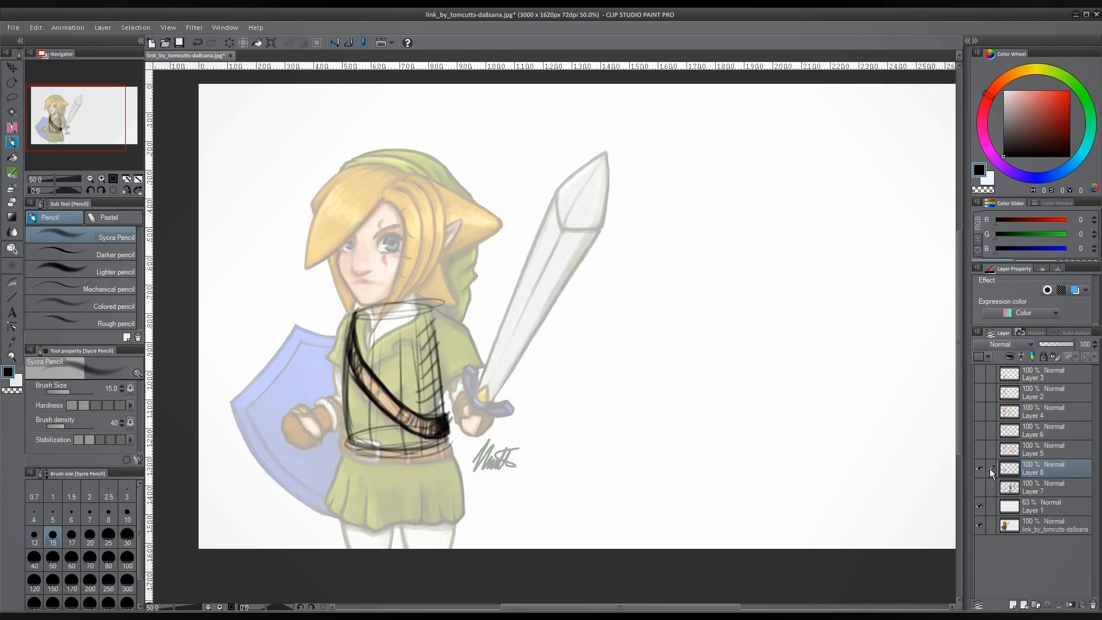
key("Delete")
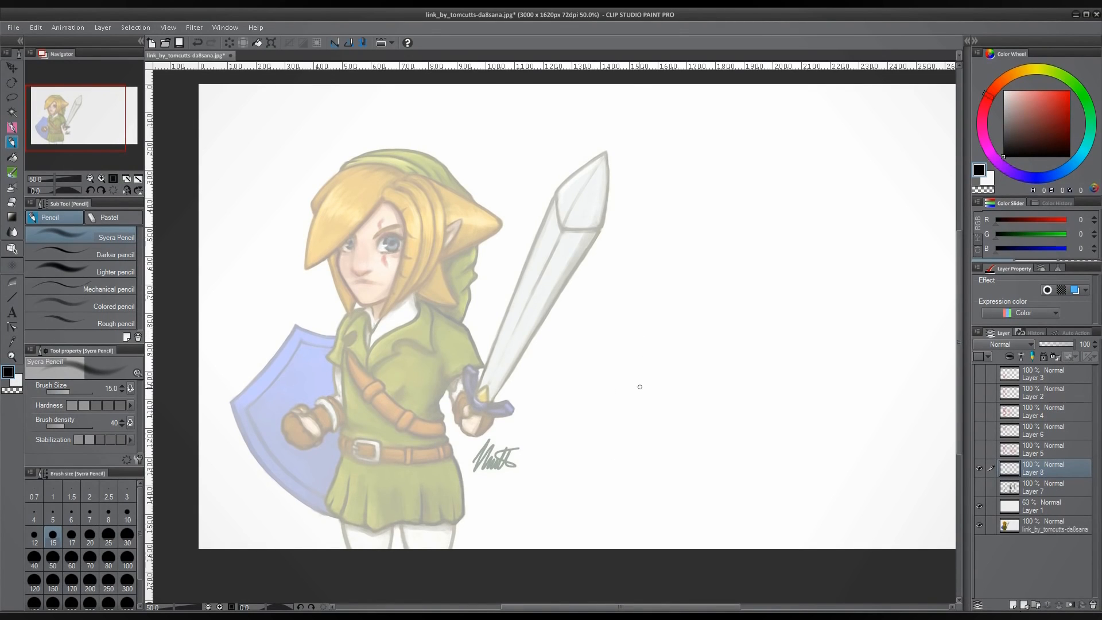
left_click_drag(652, 452, 696, 341)
left_click_drag(651, 450, 799, 492)
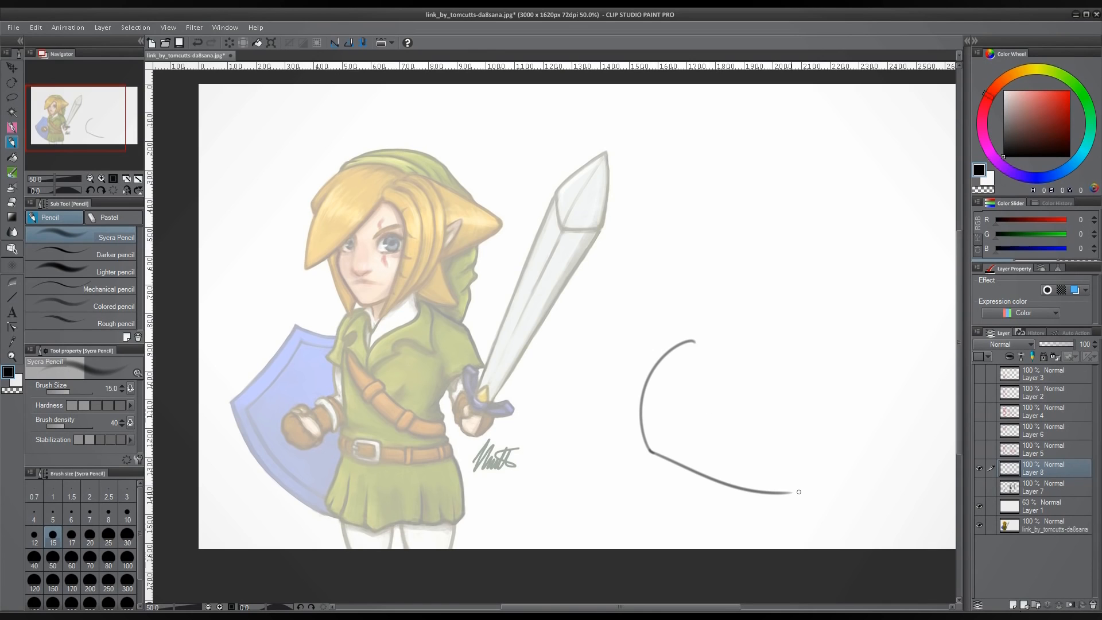
left_click_drag(693, 340, 825, 384)
Step: Draw a second, straighter strap with rounded corners above the first, its end emerging from a wider band
left_click_drag(739, 172, 733, 208)
left_click_drag(745, 152, 733, 229)
left_click_drag(747, 147, 741, 239)
mouse_move(739, 194)
left_mouse_down()
mouse_move(740, 238)
mouse_move(760, 143)
left_mouse_up()
left_click_drag(760, 142, 743, 170)
left_click_drag(739, 237, 891, 274)
left_click_drag(758, 142, 910, 168)
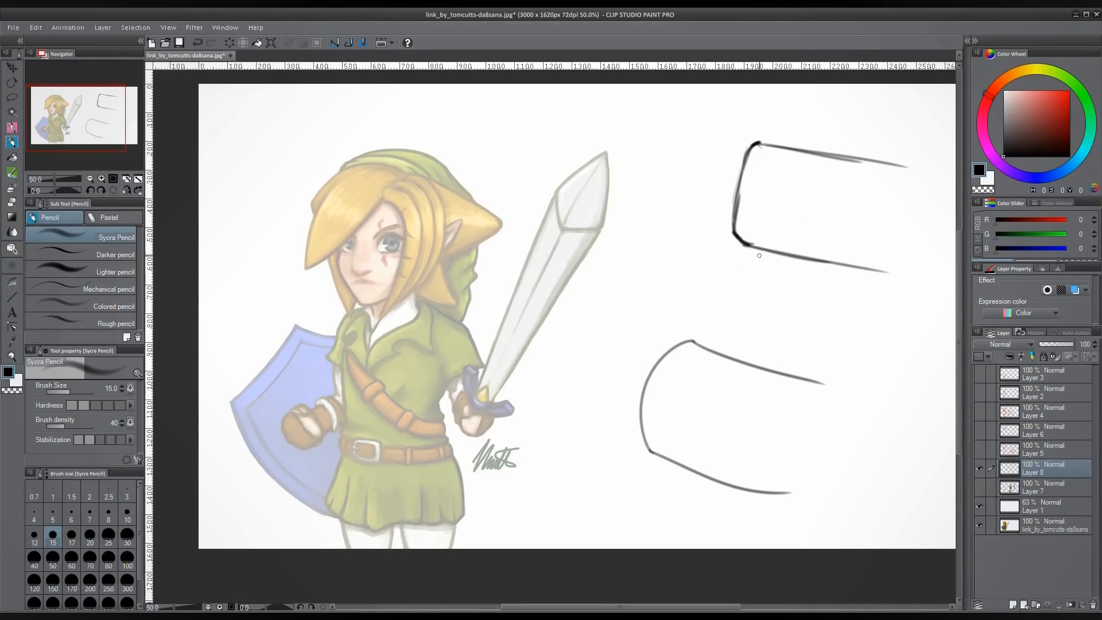
mouse_move(760, 255)
left_mouse_down()
mouse_move(702, 247)
mouse_move(760, 252)
left_mouse_up()
mouse_move(686, 237)
left_mouse_down()
mouse_move(681, 210)
mouse_move(696, 149)
mouse_move(682, 203)
mouse_move(689, 175)
mouse_move(732, 127)
mouse_move(777, 141)
left_mouse_up()
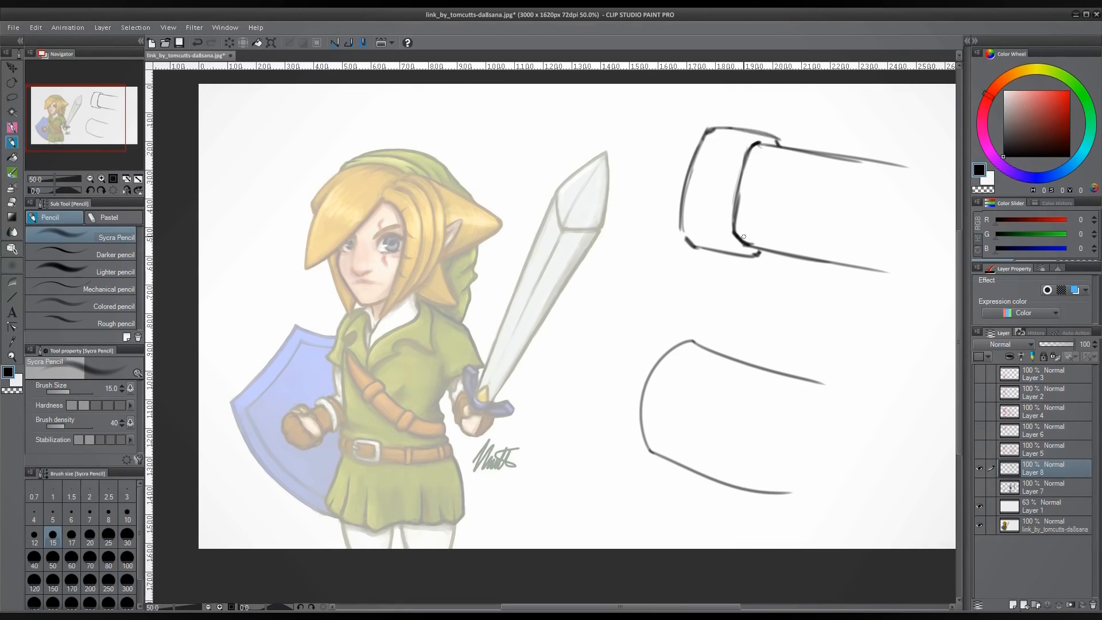
Step: Add parallel thickness lines along both long edges of the upper strap and darken its corners at the band
left_click_drag(744, 236, 876, 263)
left_click_drag(741, 231, 873, 265)
left_click_drag(786, 245, 918, 276)
left_click_drag(737, 250, 919, 285)
left_click_drag(737, 228, 901, 266)
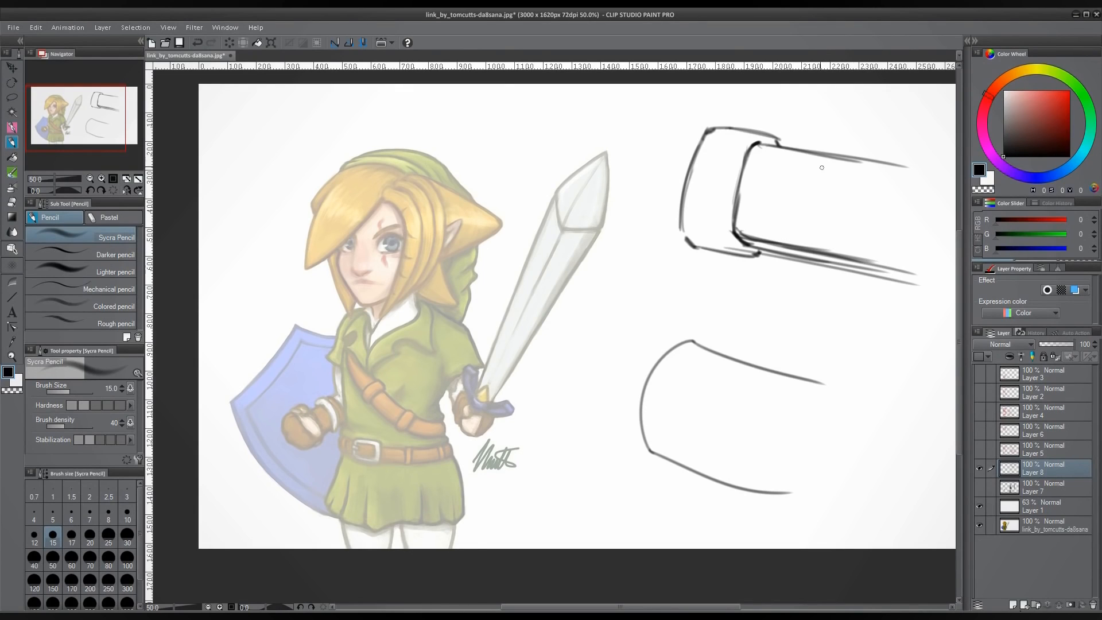
left_click_drag(755, 153, 926, 188)
left_click_drag(761, 144, 753, 147)
left_click_drag(766, 139, 747, 153)
mouse_move(758, 136)
left_mouse_down()
mouse_move(745, 156)
mouse_move(754, 144)
left_mouse_up()
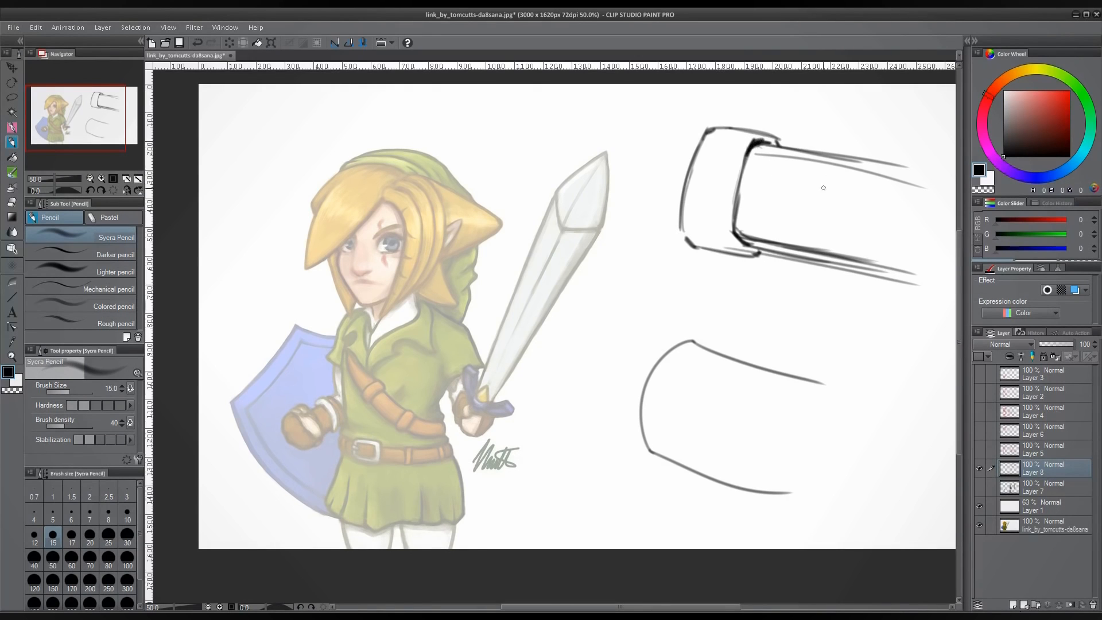
Step: Hatch the faces and lower edges of the upper strap and its band, and thicken the dark line where they meet
mouse_move(816, 163)
left_mouse_down()
mouse_move(793, 244)
mouse_move(820, 248)
left_mouse_up()
mouse_move(854, 159)
left_mouse_down()
mouse_move(834, 247)
mouse_move(847, 247)
left_mouse_up()
mouse_move(876, 170)
left_mouse_down()
mouse_move(861, 245)
mouse_move(872, 260)
left_mouse_up()
left_click_drag(904, 180, 888, 249)
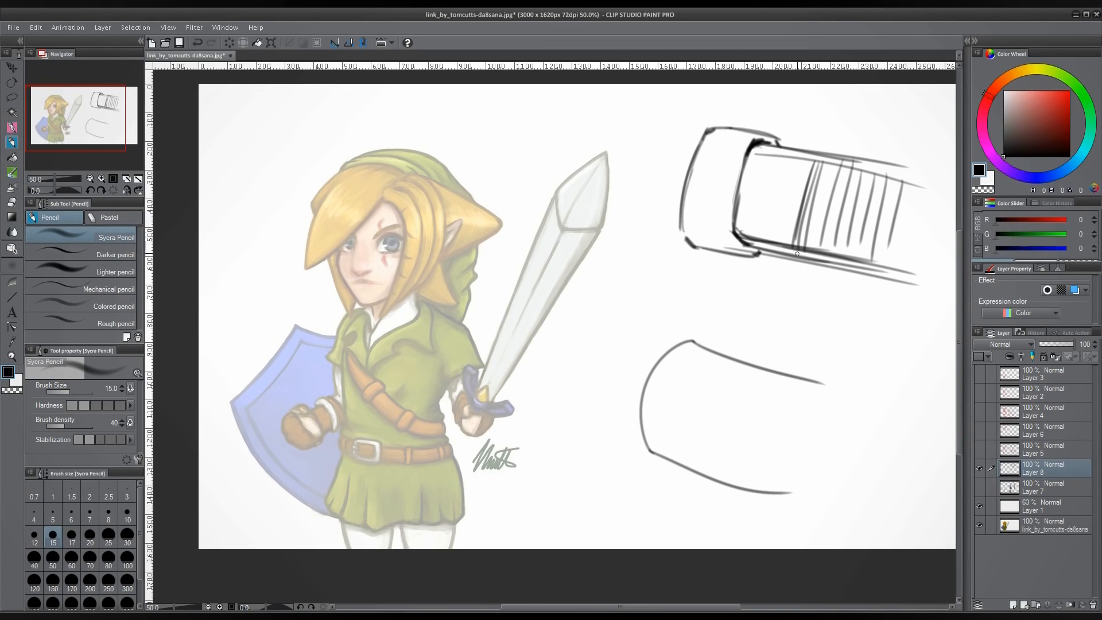
mouse_move(797, 254)
left_mouse_down()
mouse_move(901, 269)
mouse_move(918, 284)
left_mouse_up()
mouse_move(691, 226)
left_mouse_down()
mouse_move(723, 232)
mouse_move(691, 230)
mouse_move(716, 249)
mouse_move(731, 252)
mouse_move(729, 229)
mouse_move(762, 254)
left_mouse_up()
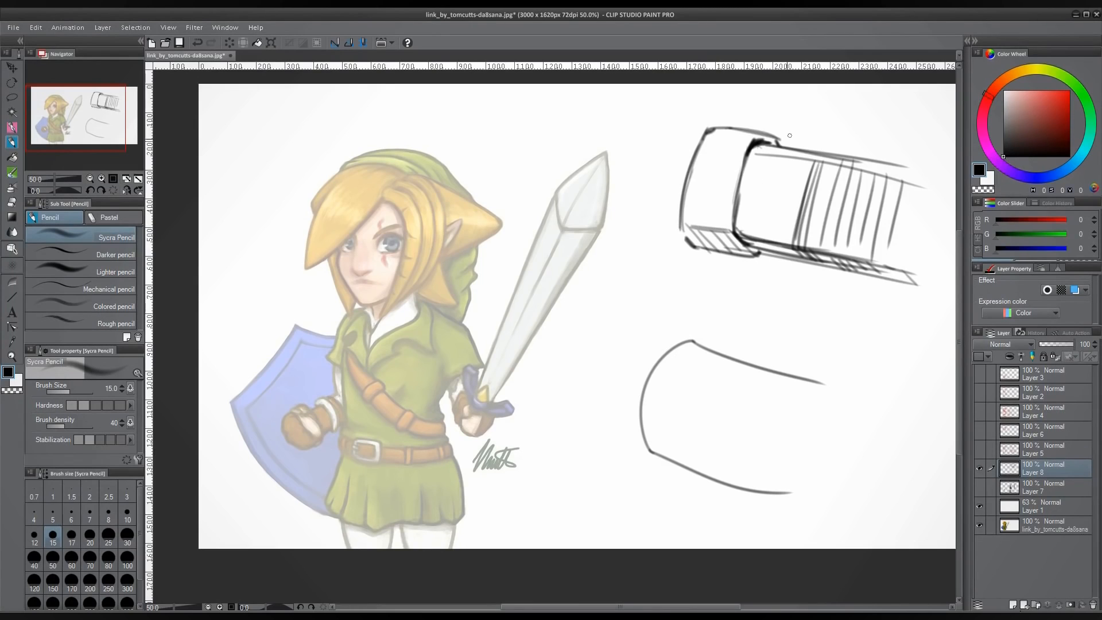
mouse_move(706, 140)
left_mouse_down()
mouse_move(699, 227)
mouse_move(717, 224)
left_mouse_up()
left_click_drag(741, 138, 735, 227)
left_click_drag(755, 147, 736, 226)
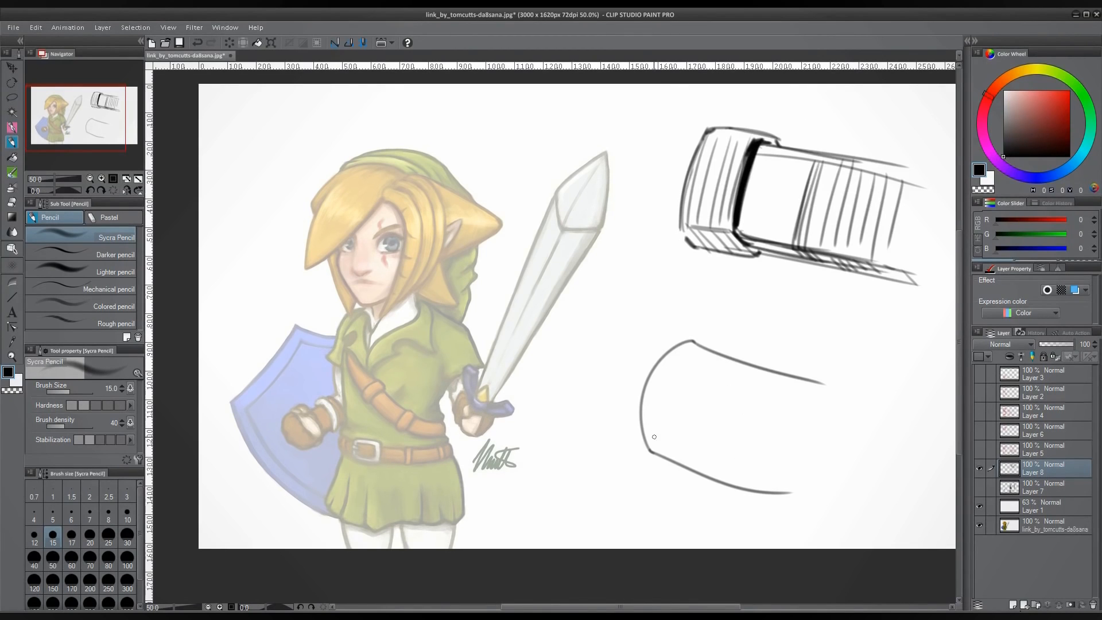
Step: Wrap a raised band around the lower strap, continue the strap toward the sword, and add curved cross-contours
left_click_drag(660, 459, 594, 420)
mouse_move(703, 348)
left_mouse_down()
mouse_move(630, 314)
mouse_move(592, 445)
mouse_move(525, 341)
left_mouse_up()
left_click_drag(631, 310, 584, 251)
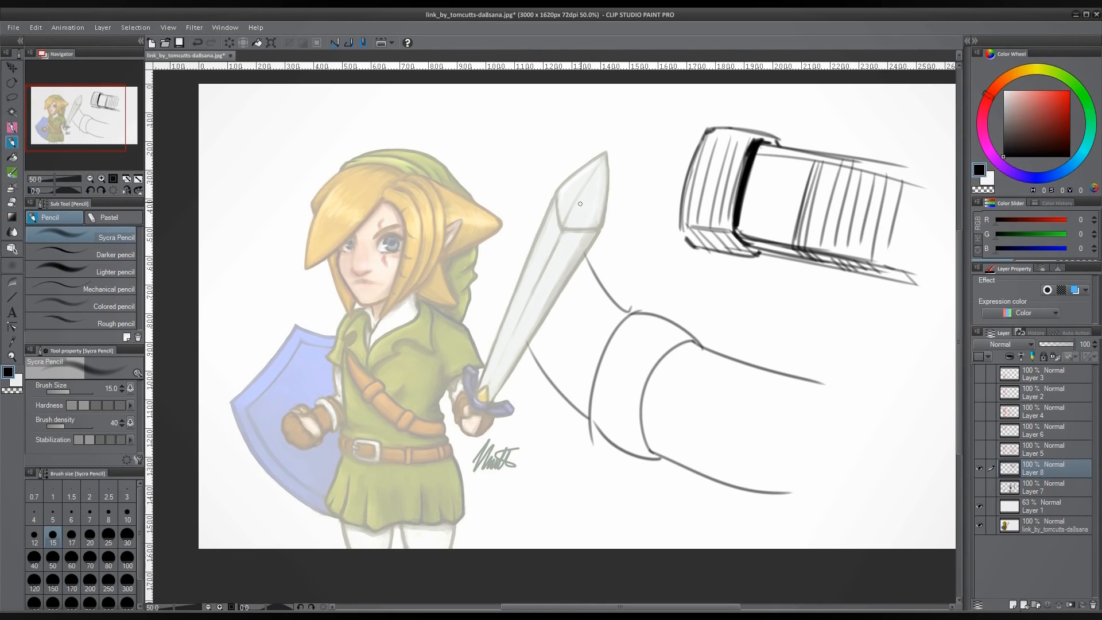
left_click_drag(711, 360, 679, 469)
left_click_drag(746, 364, 737, 459)
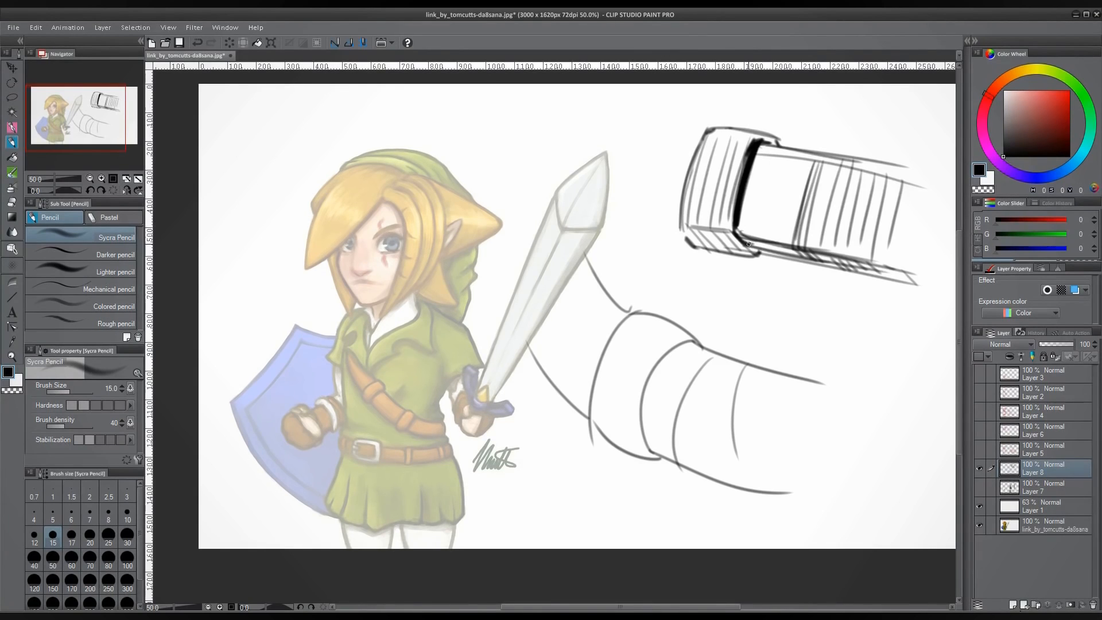
Step: Darken the upper strap's lower edge and shade the lower strap and its band with curved hatching strokes
mouse_move(748, 243)
left_mouse_down()
mouse_move(738, 230)
mouse_move(761, 255)
mouse_move(855, 264)
mouse_move(940, 294)
left_mouse_up()
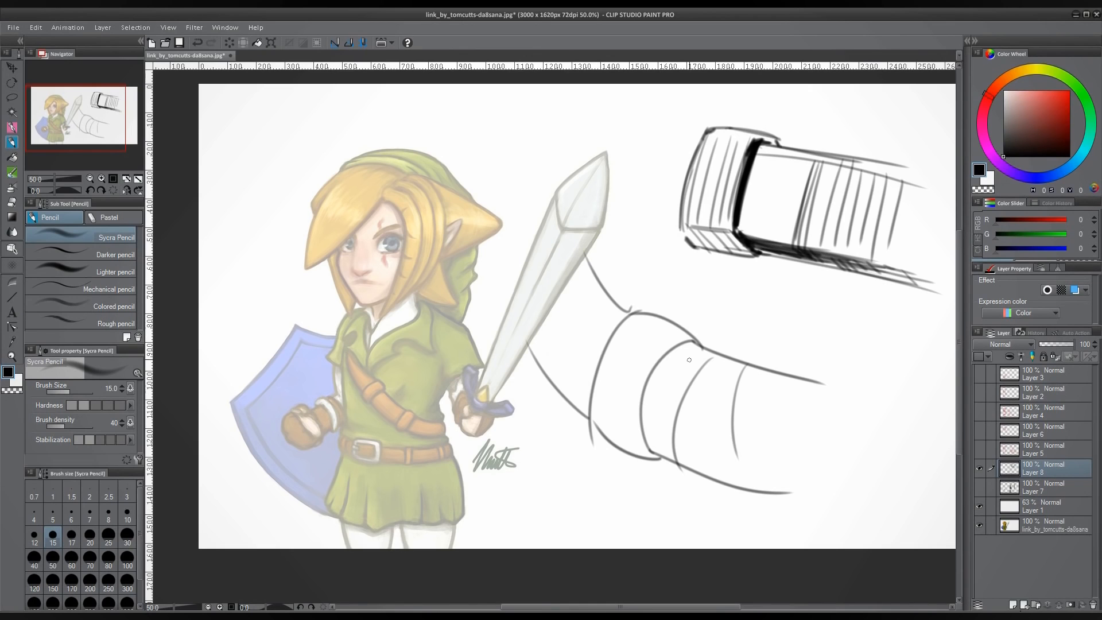
mouse_move(699, 349)
left_mouse_down()
mouse_move(660, 400)
mouse_move(652, 442)
left_mouse_up()
left_click_drag(653, 360, 640, 418)
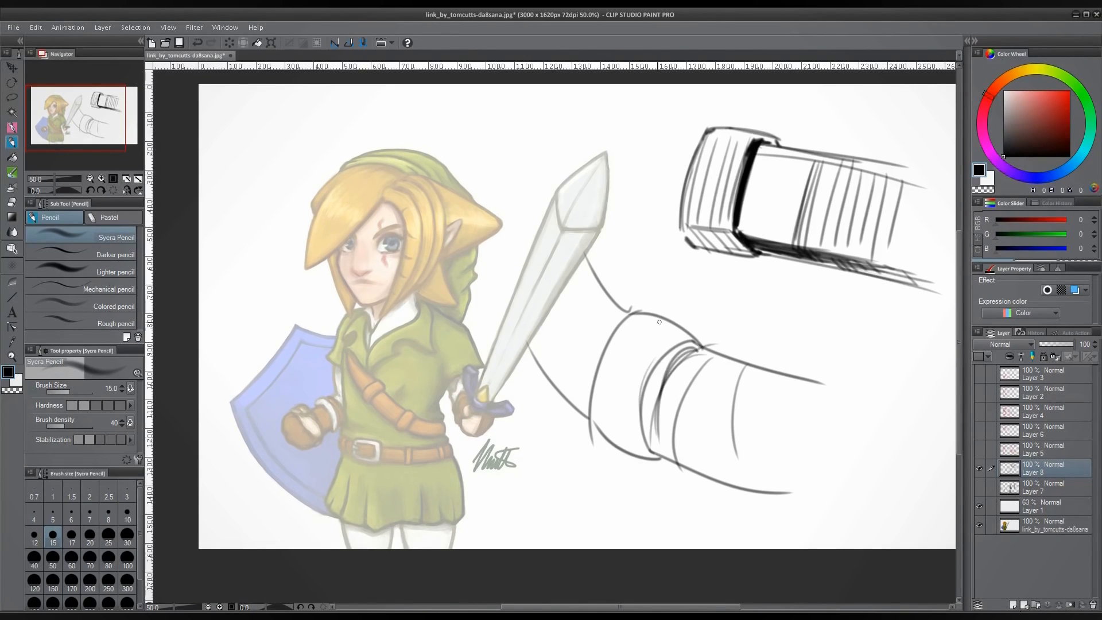
left_click_drag(643, 331, 603, 402)
left_click_drag(715, 371, 687, 453)
left_click_drag(696, 402, 689, 478)
left_click_drag(706, 460, 759, 408)
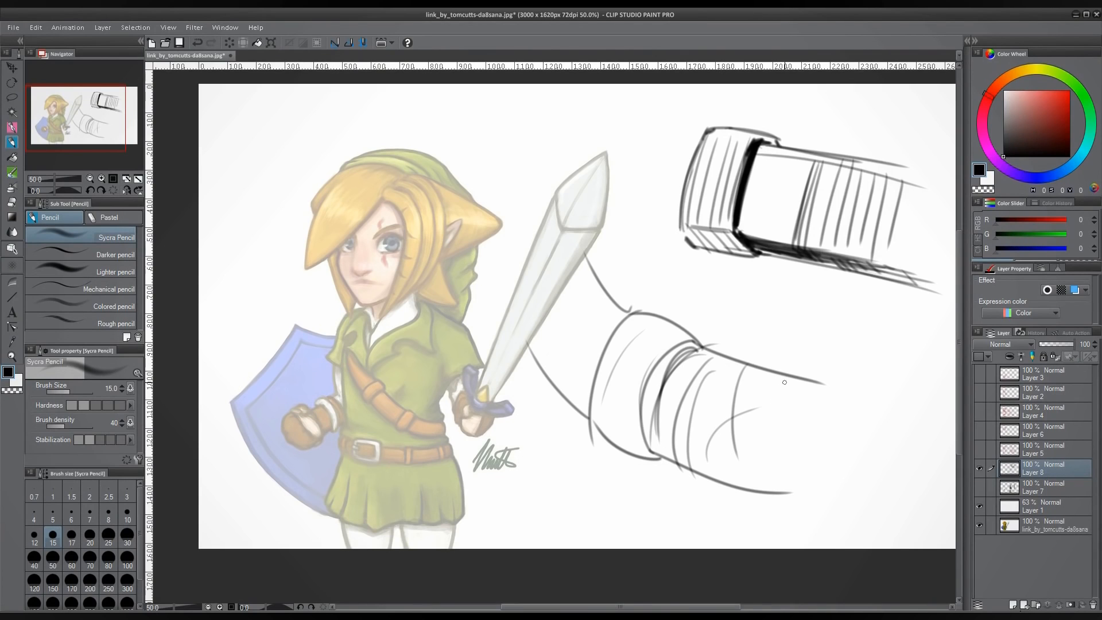
Step: Hide the strap sketches, add a new layer above Layer 1, and draw an ellipse around the character's waist above the belt
left_click(979, 468)
left_click(1033, 506)
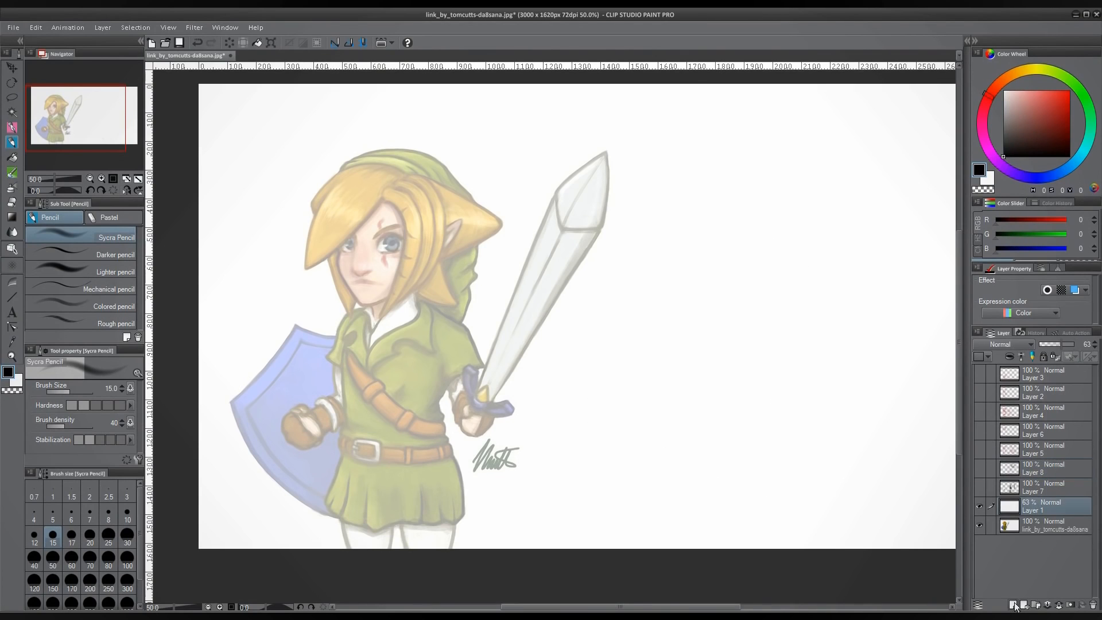
left_click(1013, 605)
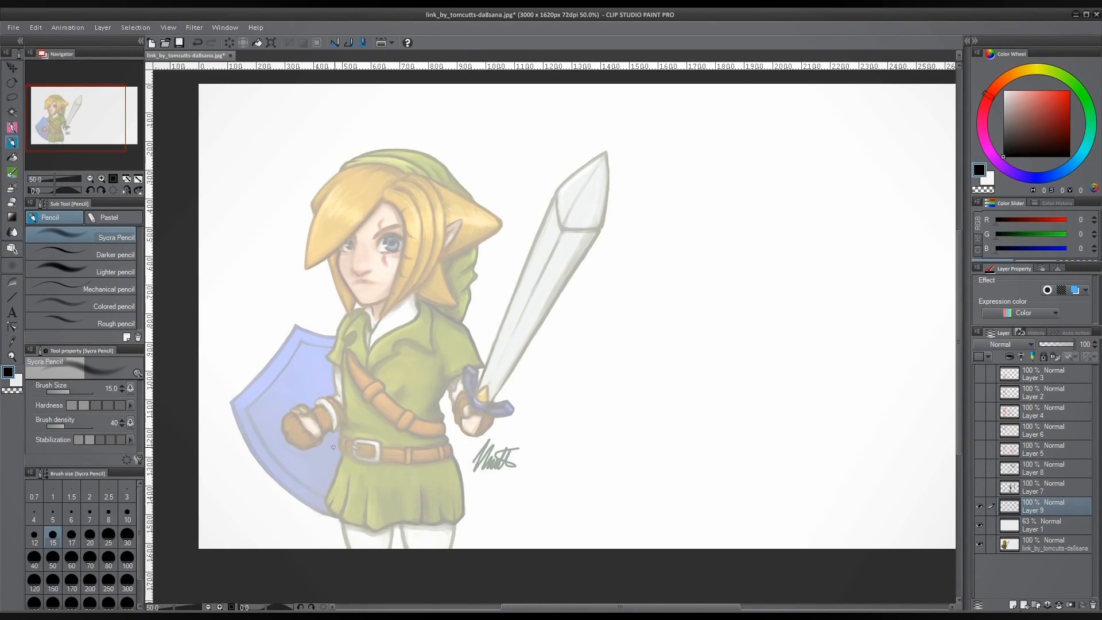
mouse_move(333, 447)
left_mouse_down()
mouse_move(448, 437)
mouse_move(343, 435)
mouse_move(448, 434)
left_mouse_up()
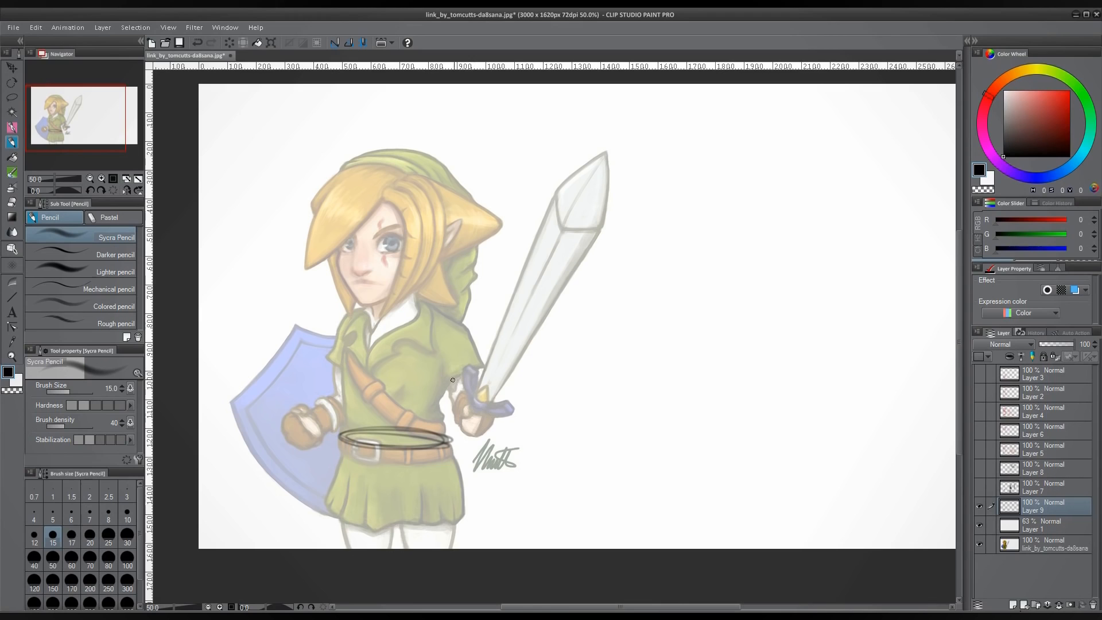
Step: Sketch cylindrical forms over the sword arm's sleeve, cuff, forearm and hand, and over the shield arm's wrist
mouse_move(440, 387)
left_mouse_down()
mouse_move(488, 368)
mouse_move(468, 329)
mouse_move(439, 314)
left_mouse_up()
left_click_drag(451, 385, 462, 431)
left_click_drag(474, 370, 481, 404)
mouse_move(439, 350)
left_mouse_down()
mouse_move(447, 383)
mouse_move(436, 333)
mouse_move(468, 365)
left_mouse_up()
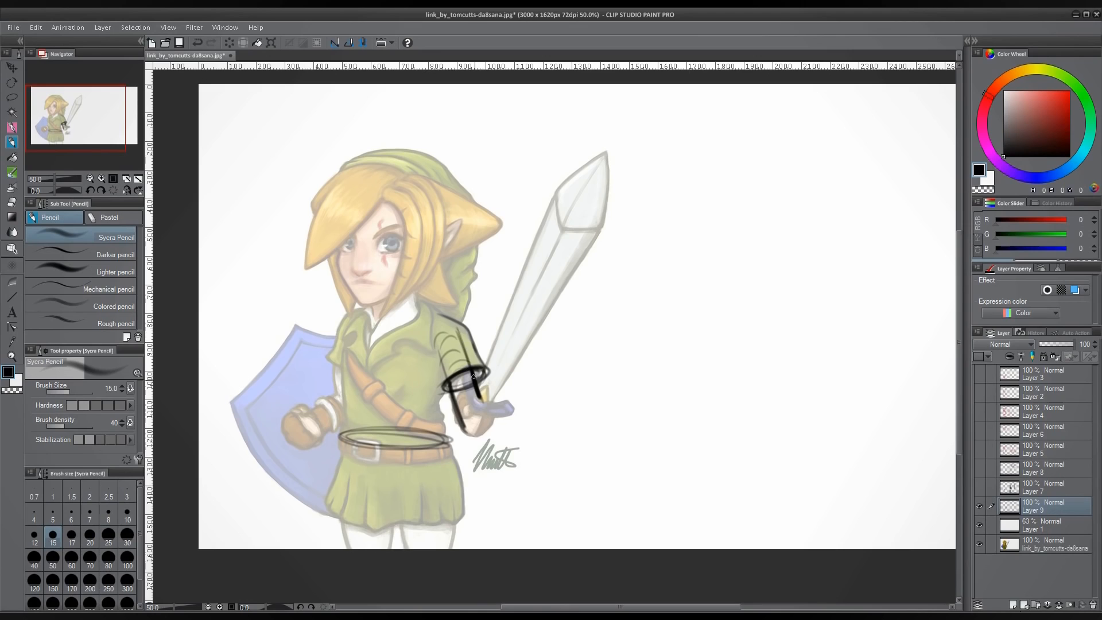
mouse_move(464, 324)
left_mouse_down()
mouse_move(464, 338)
mouse_move(439, 356)
mouse_move(451, 349)
left_mouse_up()
mouse_move(439, 336)
left_mouse_down()
mouse_move(436, 384)
mouse_move(489, 367)
left_mouse_up()
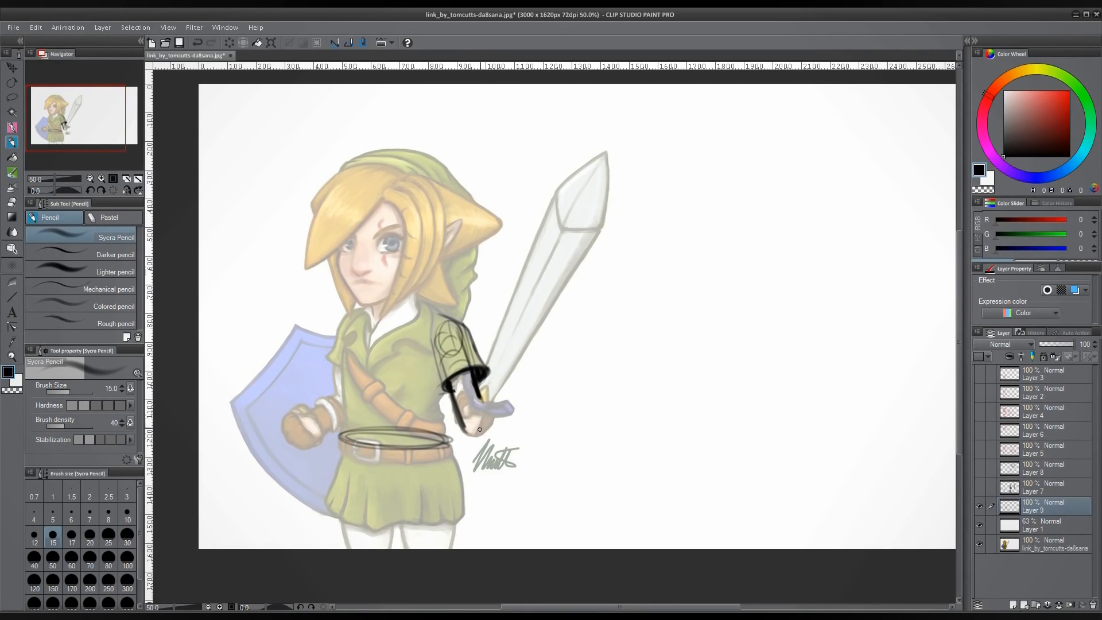
mouse_move(479, 430)
left_mouse_down()
mouse_move(463, 402)
mouse_move(498, 399)
mouse_move(487, 383)
mouse_move(499, 380)
mouse_move(505, 396)
mouse_move(511, 367)
mouse_move(487, 374)
mouse_move(495, 396)
left_mouse_up()
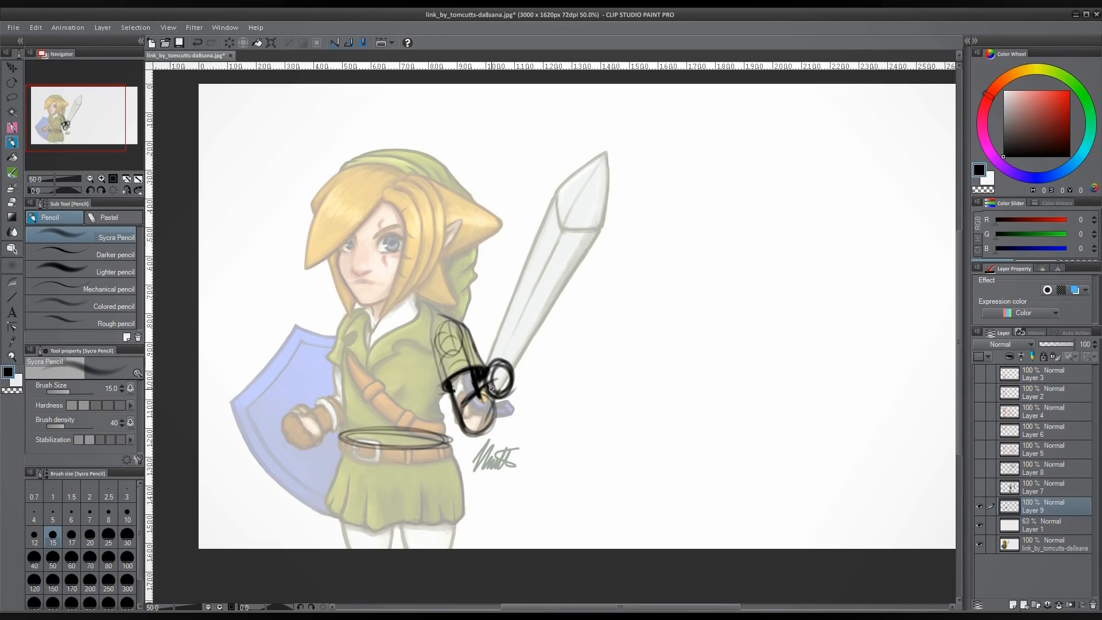
mouse_move(309, 421)
left_mouse_down()
mouse_move(320, 437)
mouse_move(322, 405)
mouse_move(311, 411)
mouse_move(334, 429)
mouse_move(321, 435)
mouse_move(331, 432)
mouse_move(327, 410)
mouse_move(338, 431)
mouse_move(339, 392)
left_mouse_up()
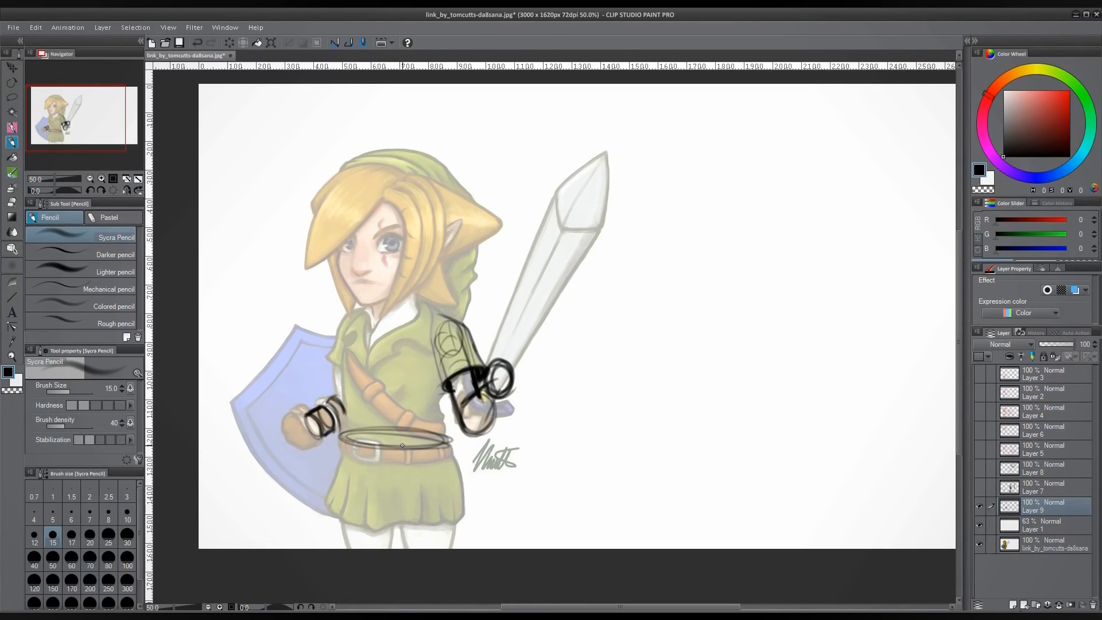
Step: Hide the arm sketch, add a new layer above Layer 1, and draw a round three-quarter head with simple facial features beside the sword
left_click(979, 506)
left_click(1028, 526)
left_click(1013, 605)
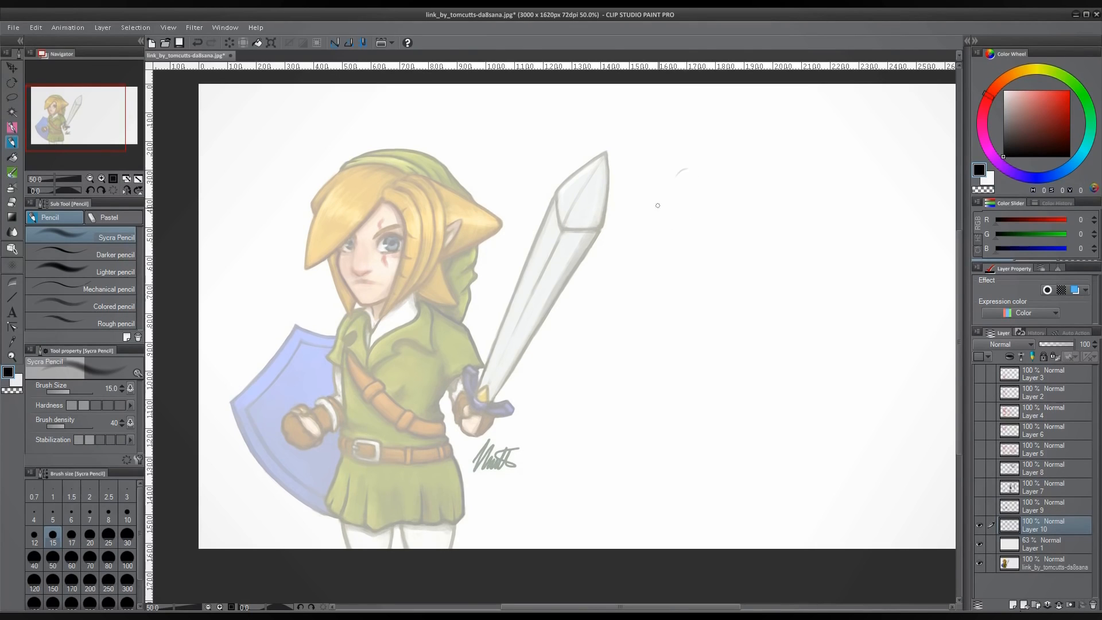
mouse_move(713, 132)
left_mouse_down()
mouse_move(671, 189)
mouse_move(746, 172)
mouse_move(709, 132)
mouse_move(702, 230)
left_mouse_up()
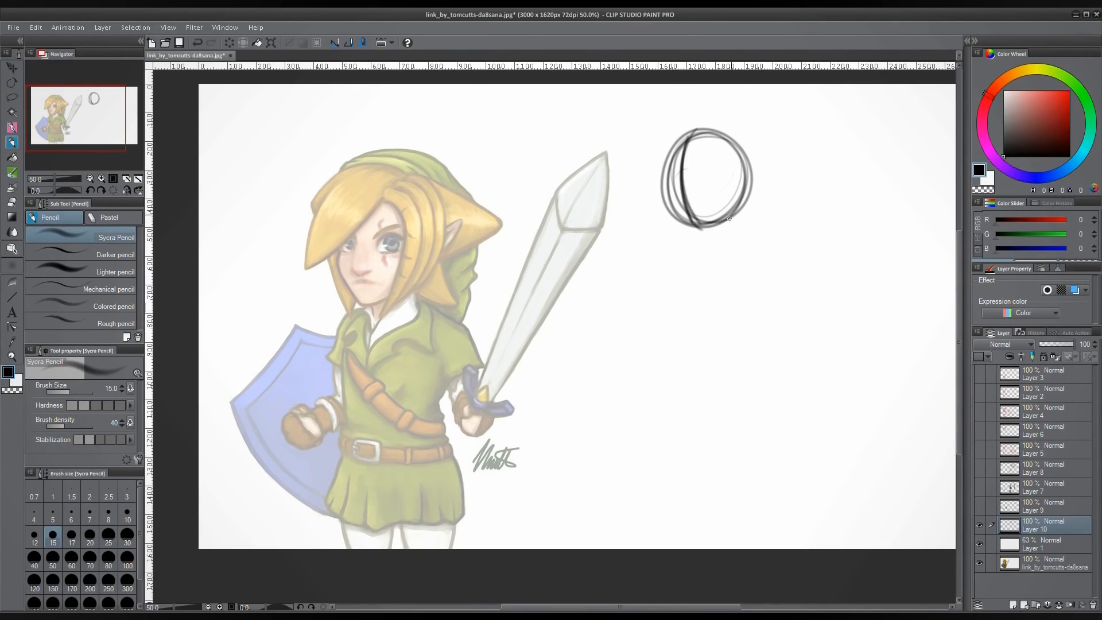
mouse_move(661, 181)
left_mouse_down()
mouse_move(735, 172)
mouse_move(676, 185)
mouse_move(702, 162)
mouse_move(712, 182)
mouse_move(718, 170)
mouse_move(672, 182)
mouse_move(676, 162)
mouse_move(687, 169)
mouse_move(687, 203)
mouse_move(711, 209)
left_mouse_up()
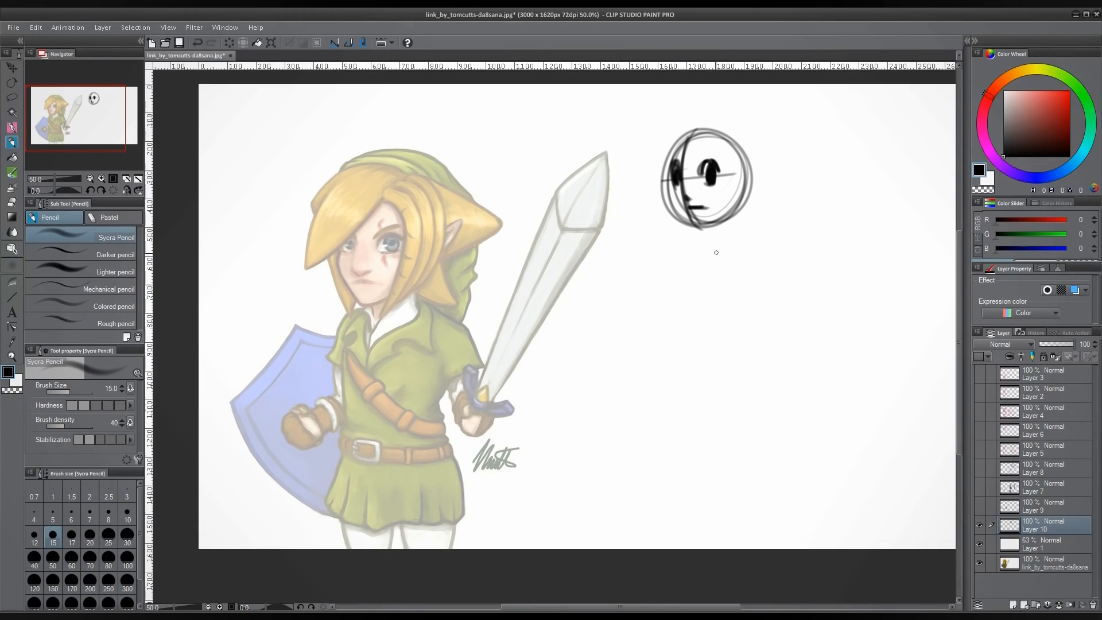
Step: Sketch a narrow torso beneath the head, closing it with an ellipse at the waist and curved lines for the hips
left_click_drag(734, 267, 681, 276)
left_click_drag(730, 245, 733, 268)
left_click_drag(703, 230, 681, 315)
left_click_drag(713, 229, 683, 332)
mouse_move(687, 247)
left_mouse_down()
mouse_move(677, 330)
mouse_move(709, 315)
left_mouse_up()
left_click_drag(739, 248, 721, 321)
mouse_move(723, 226)
left_mouse_down()
mouse_move(726, 310)
mouse_move(733, 258)
left_mouse_up()
mouse_move(682, 319)
left_mouse_down()
mouse_move(688, 348)
mouse_move(727, 344)
left_mouse_up()
left_click_drag(679, 320, 740, 329)
mouse_move(722, 308)
left_mouse_down()
mouse_move(681, 328)
mouse_move(696, 359)
mouse_move(729, 359)
mouse_move(684, 361)
mouse_move(689, 370)
left_mouse_up()
Step: Rough in the figure's two long legs with tapering lines from the hips down to the feet
left_click_drag(671, 278, 704, 436)
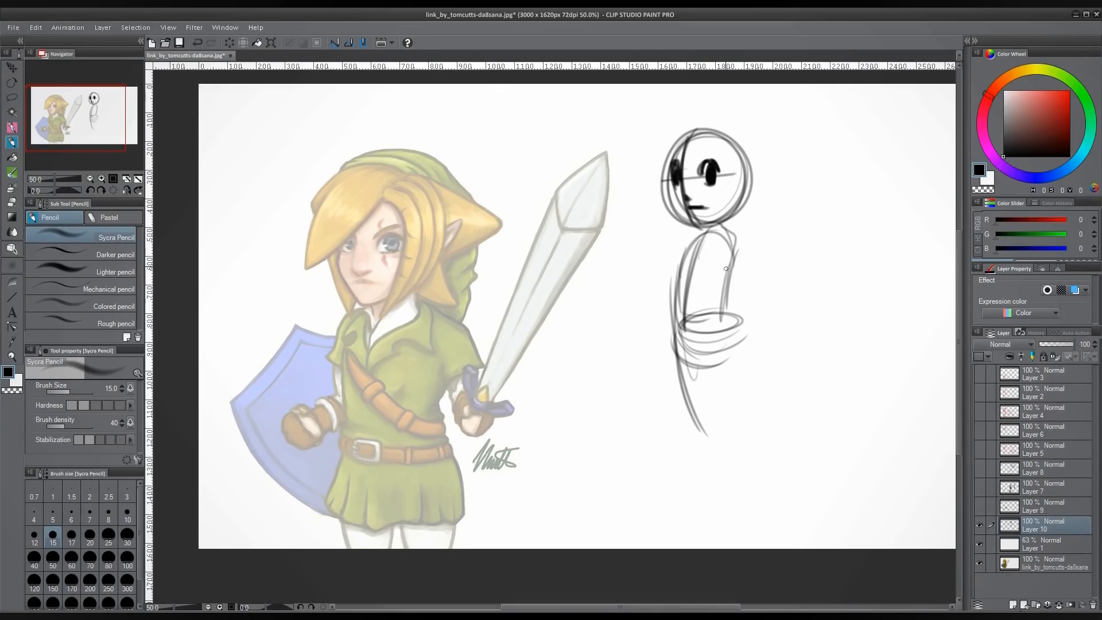
left_click_drag(731, 256, 720, 411)
mouse_move(732, 251)
left_mouse_down()
mouse_move(729, 333)
mouse_move(747, 447)
left_mouse_up()
left_click_drag(681, 307, 712, 476)
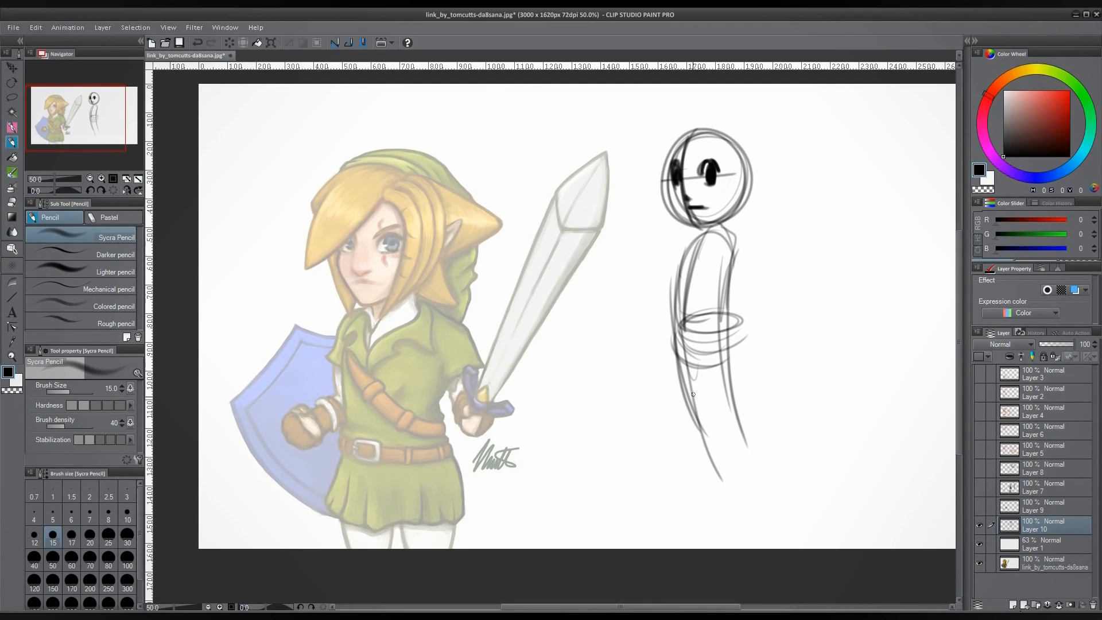
left_click_drag(693, 345, 723, 492)
left_click_drag(687, 375, 715, 506)
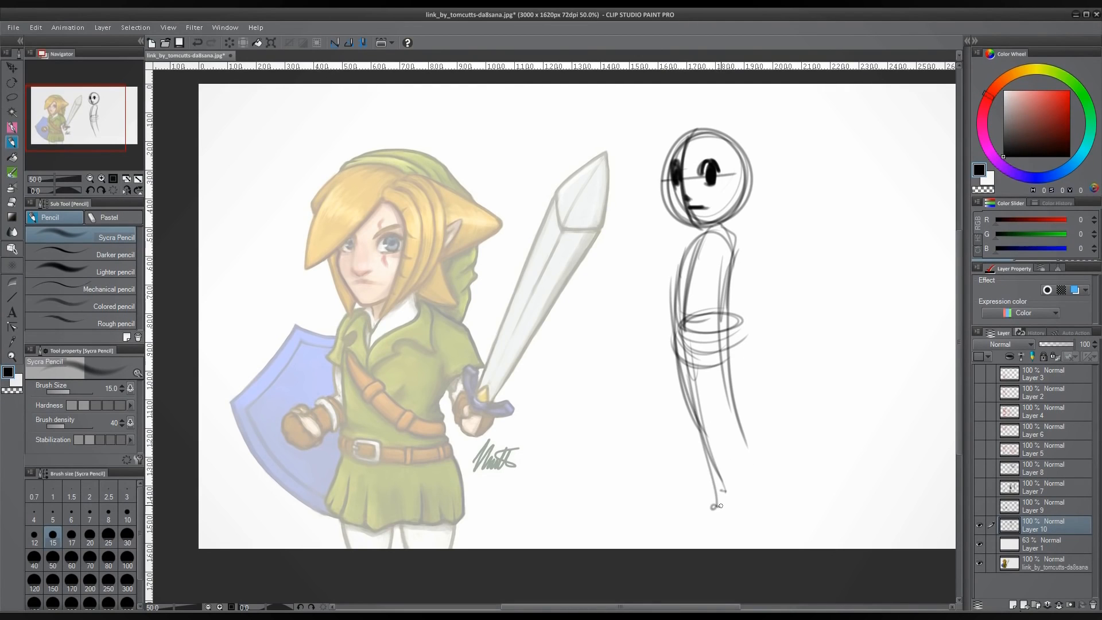
left_click_drag(735, 420, 766, 504)
left_click_drag(737, 357, 763, 502)
Step: Draw a bold three-dimensional arrow projecting forward from the figure's chest toward the sword
mouse_move(692, 292)
left_mouse_down()
mouse_move(610, 296)
mouse_move(618, 300)
left_mouse_up()
mouse_move(605, 277)
left_mouse_down()
mouse_move(613, 313)
mouse_move(616, 275)
mouse_move(574, 294)
mouse_move(682, 291)
left_mouse_up()
mouse_move(671, 280)
left_mouse_down()
mouse_move(642, 280)
mouse_move(677, 292)
mouse_move(619, 303)
mouse_move(646, 286)
mouse_move(622, 313)
left_mouse_up()
left_click_drag(612, 270, 615, 317)
mouse_move(580, 290)
left_mouse_down()
mouse_move(616, 265)
mouse_move(577, 293)
left_mouse_up()
left_click_drag(577, 293, 614, 268)
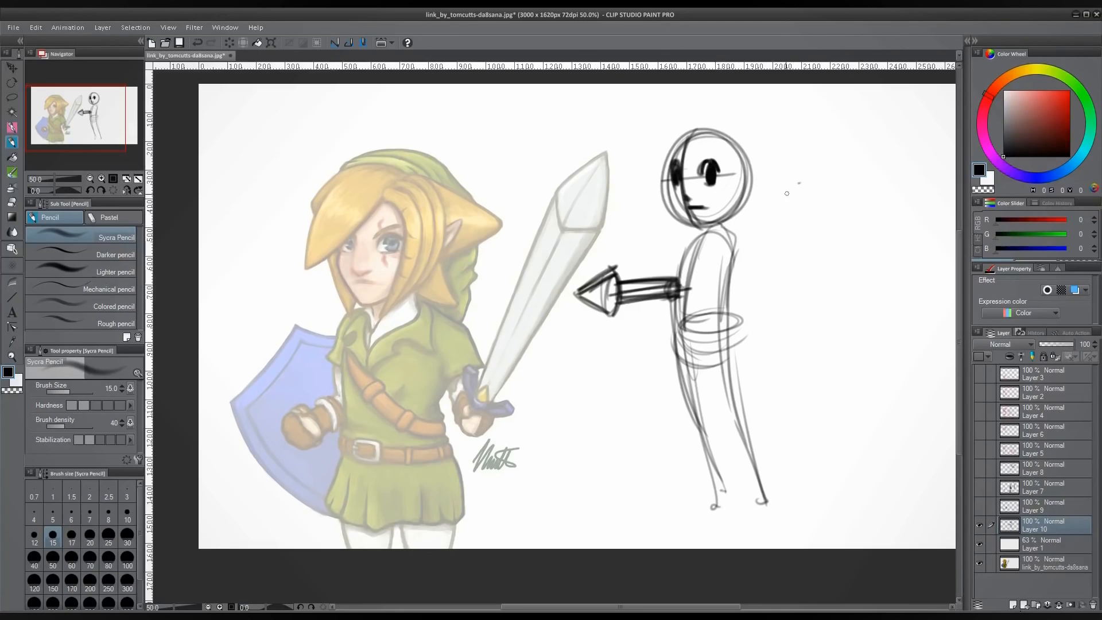
Step: Add both arms to the figure with circular shoulder joints, bent limbs and round hands
mouse_move(741, 255)
left_mouse_down()
mouse_move(726, 239)
mouse_move(755, 320)
left_mouse_up()
mouse_move(741, 235)
left_mouse_down()
mouse_move(763, 300)
mouse_move(753, 289)
mouse_move(776, 310)
mouse_move(786, 280)
mouse_move(764, 310)
mouse_move(794, 291)
mouse_move(758, 290)
mouse_move(754, 305)
mouse_move(769, 296)
left_mouse_up()
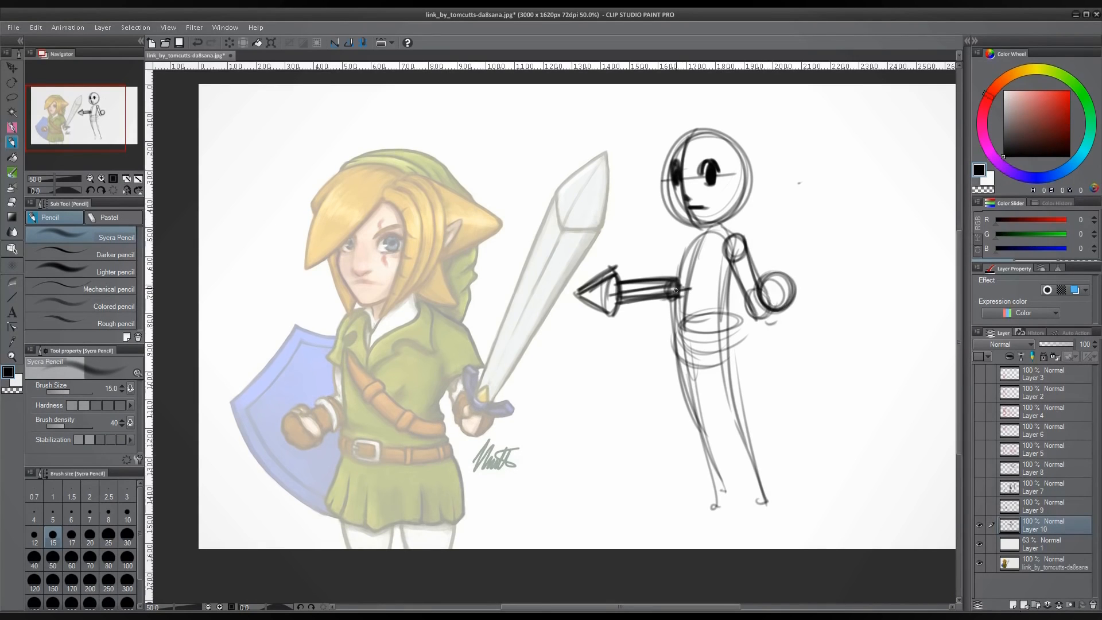
mouse_move(678, 265)
left_mouse_down()
mouse_move(695, 241)
mouse_move(661, 325)
mouse_move(669, 311)
mouse_move(632, 347)
mouse_move(683, 327)
left_mouse_up()
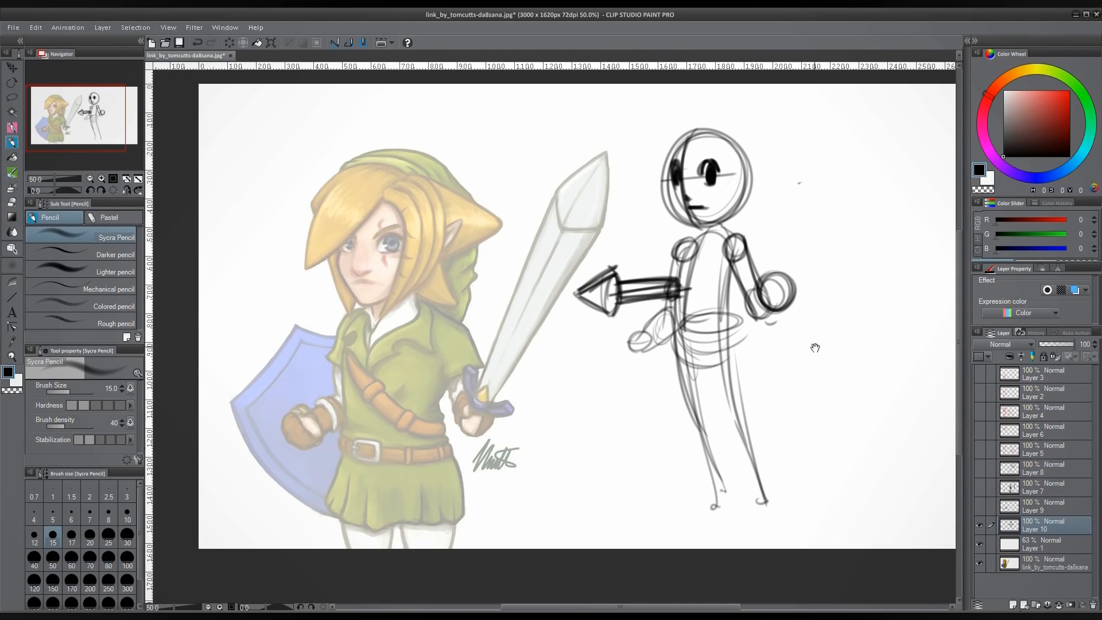
Step: Define the figure's inner leg contours and reinforce the thigh and lower-leg lines
mouse_move(815, 348)
left_mouse_down()
mouse_move(640, 372)
mouse_move(728, 333)
left_mouse_up()
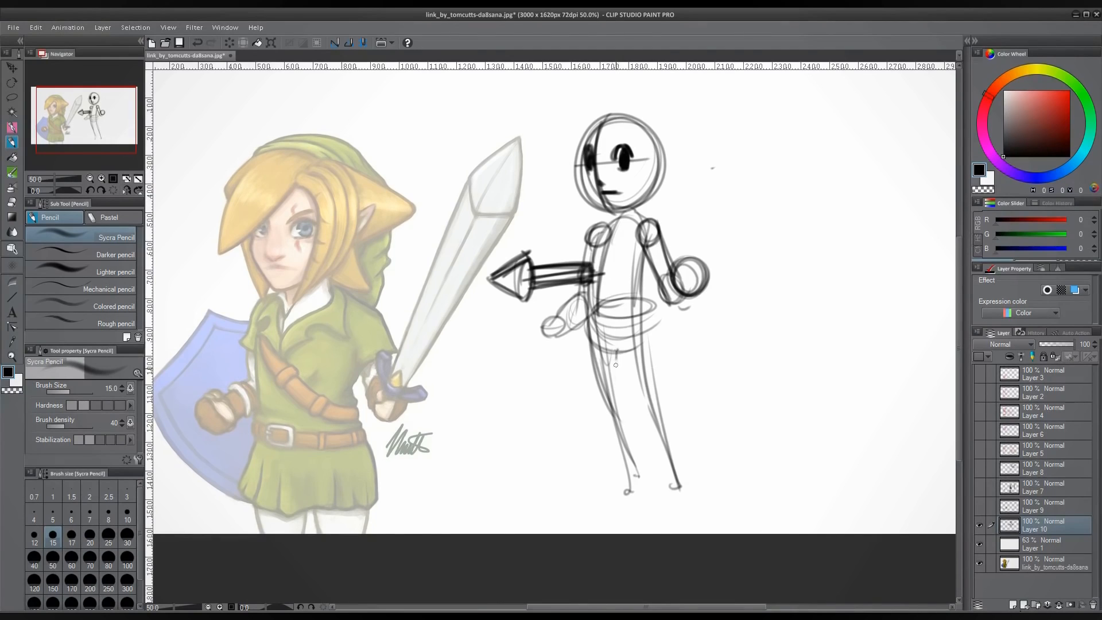
left_click_drag(613, 355, 638, 480)
mouse_move(646, 330)
left_mouse_down()
mouse_move(679, 464)
mouse_move(651, 402)
left_mouse_up()
mouse_move(616, 353)
left_mouse_down()
mouse_move(636, 365)
mouse_move(671, 451)
left_mouse_up()
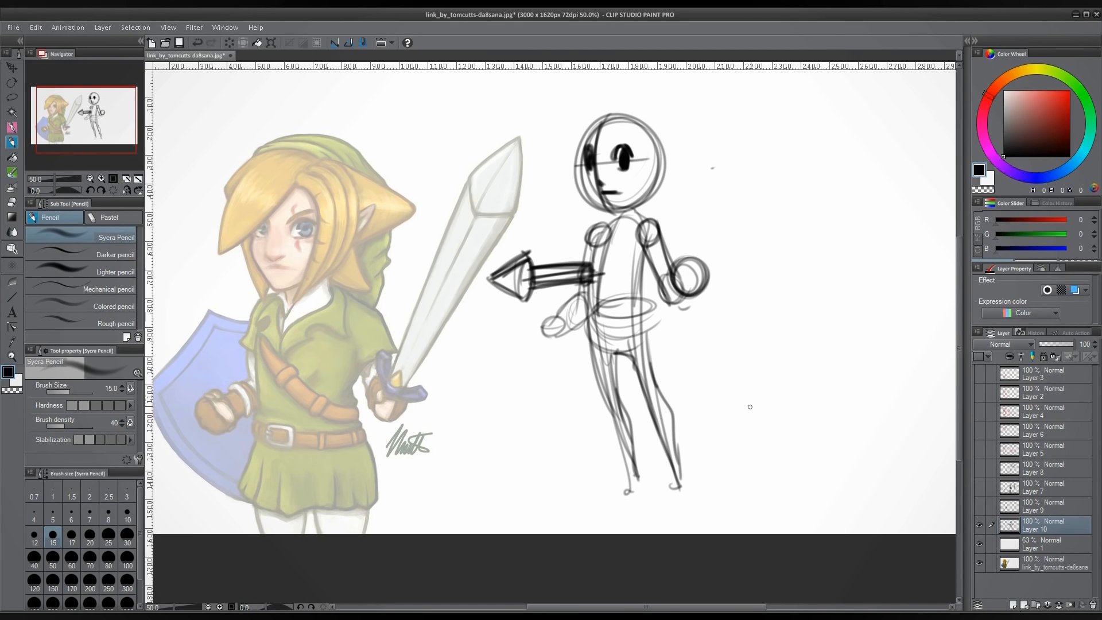
mouse_move(750, 407)
left_mouse_down()
mouse_move(798, 265)
mouse_move(777, 369)
mouse_move(755, 402)
left_mouse_up()
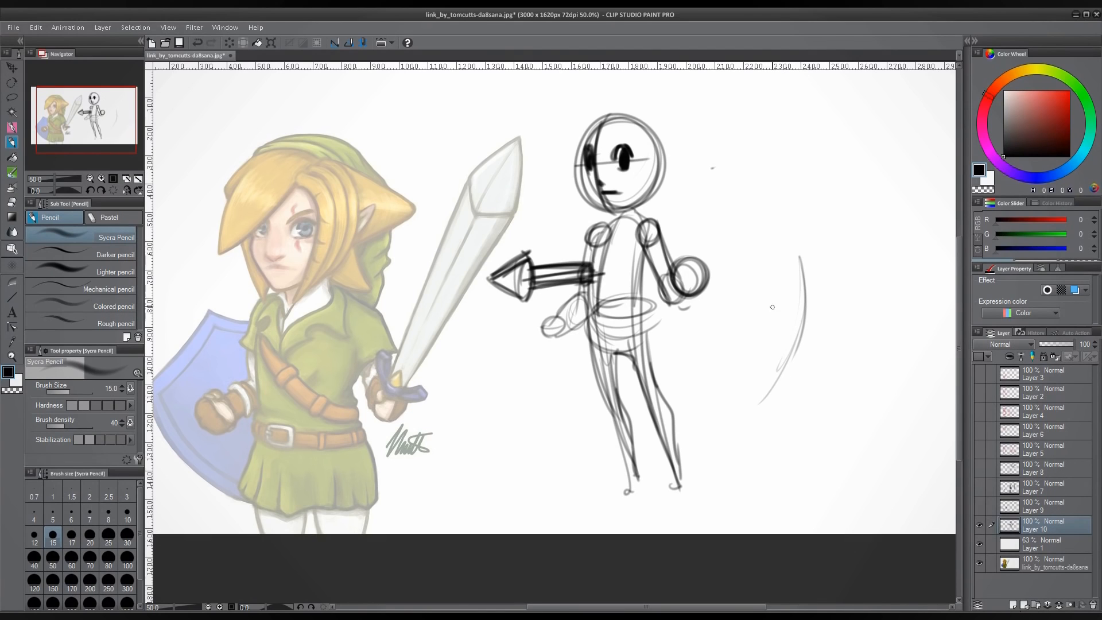
mouse_move(725, 261)
left_mouse_down()
mouse_move(710, 404)
mouse_move(718, 483)
mouse_move(736, 499)
left_mouse_up()
mouse_move(704, 407)
left_mouse_down()
mouse_move(813, 250)
mouse_move(762, 399)
left_mouse_up()
key("ctrl+z")
key("ctrl+z")
key("ctrl+z")
key("ctrl+z")
key("ctrl+z")
key("ctrl+z")
key("ctrl+z")
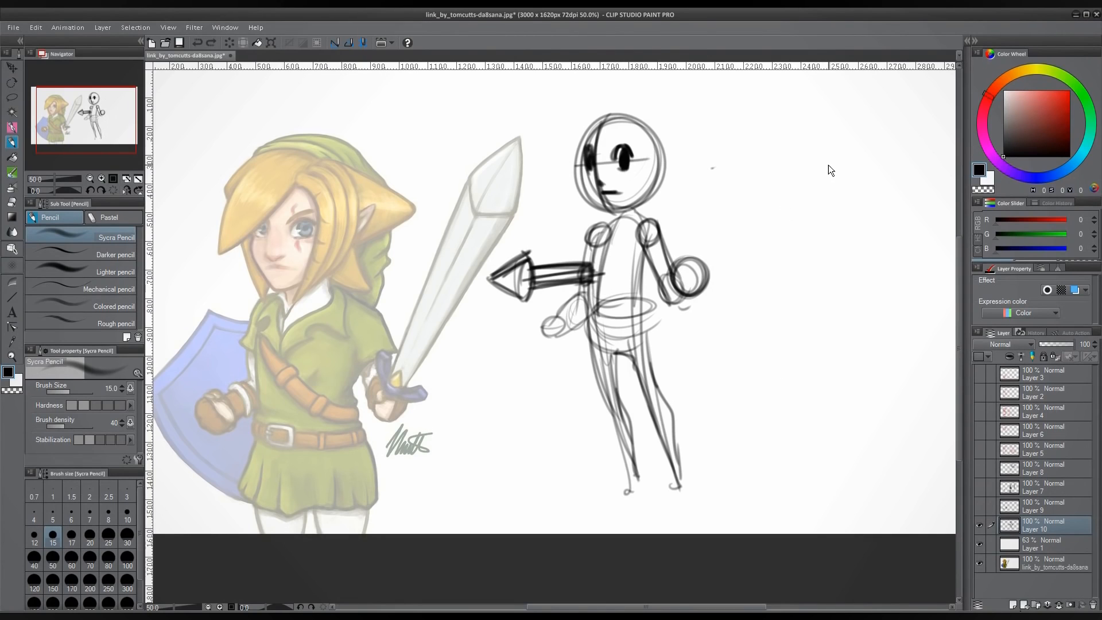
Step: Sketch a second figure's tilted head beside the first, with a curved centre line, eyes, mouth and chin
mouse_move(767, 183)
left_mouse_down()
mouse_move(790, 100)
mouse_move(821, 125)
mouse_move(823, 161)
mouse_move(797, 183)
mouse_move(772, 182)
mouse_move(783, 101)
mouse_move(792, 146)
mouse_move(779, 181)
left_mouse_up()
left_click_drag(779, 104, 786, 179)
mouse_move(830, 136)
left_mouse_down()
mouse_move(763, 146)
mouse_move(799, 135)
mouse_move(792, 154)
mouse_move(795, 141)
mouse_move(756, 149)
mouse_move(797, 134)
left_mouse_up()
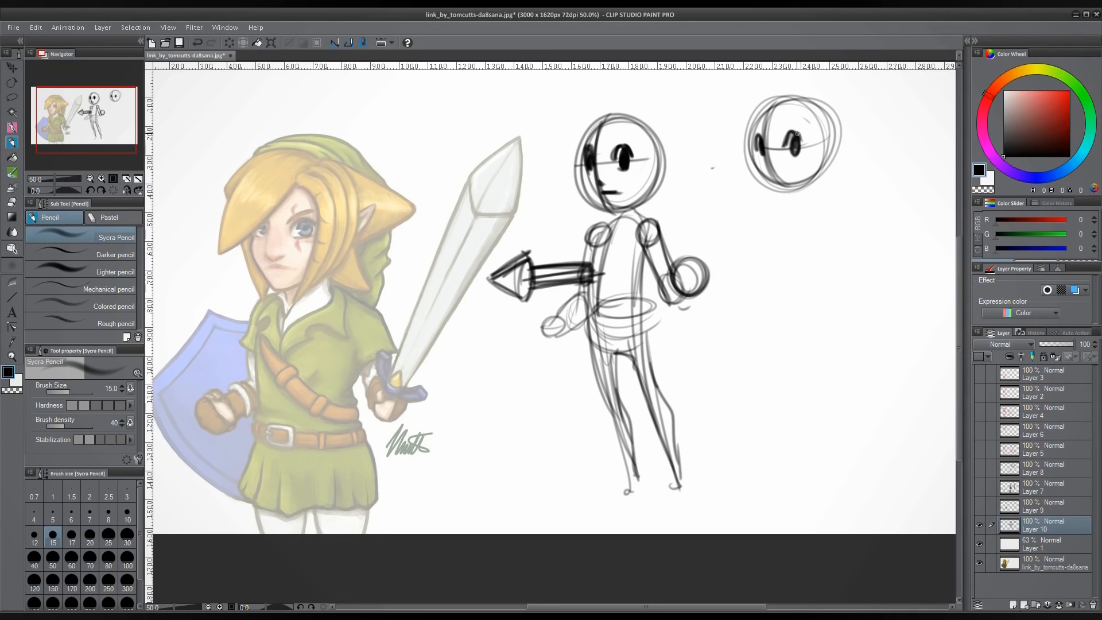
left_click_drag(777, 182, 796, 174)
left_click_drag(766, 185, 778, 191)
left_click_drag(758, 174, 792, 192)
left_click_drag(837, 155, 795, 191)
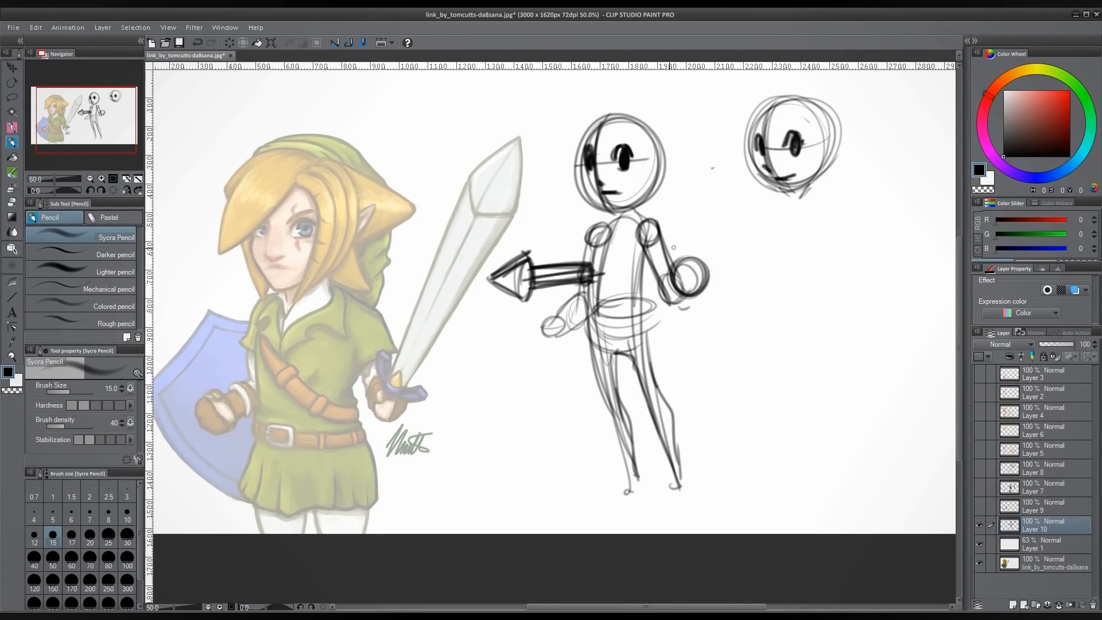
Step: Extend the first figure's arrow with a thin line and draw a leaning oval torso with a shoulder circle under the second head
left_click_drag(519, 297, 447, 315)
mouse_move(809, 189)
left_mouse_down()
mouse_move(846, 242)
mouse_move(842, 279)
left_mouse_up()
mouse_move(795, 210)
left_mouse_down()
mouse_move(786, 254)
mouse_move(836, 282)
left_mouse_up()
left_click_drag(839, 211, 827, 286)
left_click_drag(802, 188, 817, 296)
mouse_move(779, 207)
left_mouse_down()
mouse_move(836, 195)
mouse_move(765, 224)
mouse_move(776, 206)
left_mouse_up()
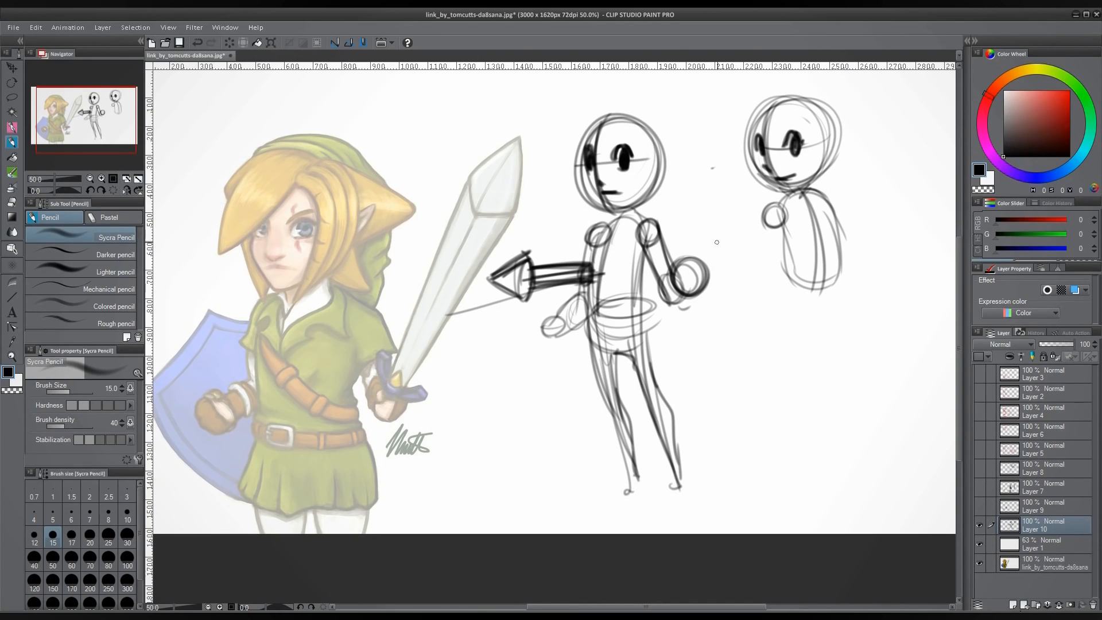
Step: Add the second figure's bent front arm and shield shape, plus a raised rear arm with a round hand holding a sword line
left_click_drag(771, 224, 735, 283)
mouse_move(741, 282)
left_mouse_down()
mouse_move(804, 257)
mouse_move(797, 250)
left_mouse_up()
mouse_move(741, 273)
left_mouse_down()
mouse_move(769, 214)
mouse_move(827, 244)
mouse_move(753, 321)
mouse_move(786, 336)
left_mouse_up()
mouse_move(813, 198)
left_mouse_down()
mouse_move(858, 186)
mouse_move(867, 223)
mouse_move(885, 220)
mouse_move(905, 163)
mouse_move(891, 173)
mouse_move(891, 188)
mouse_move(906, 170)
mouse_move(900, 158)
mouse_move(891, 186)
mouse_move(912, 168)
left_mouse_up()
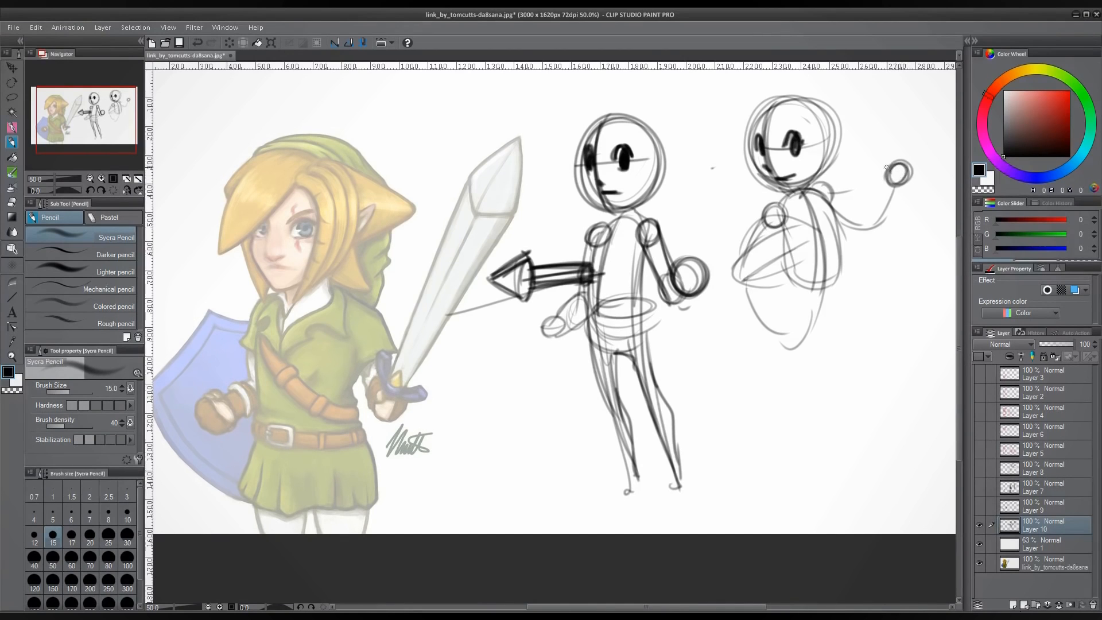
left_click_drag(846, 144, 887, 168)
left_click_drag(770, 87, 748, 83)
left_click_drag(892, 170, 922, 189)
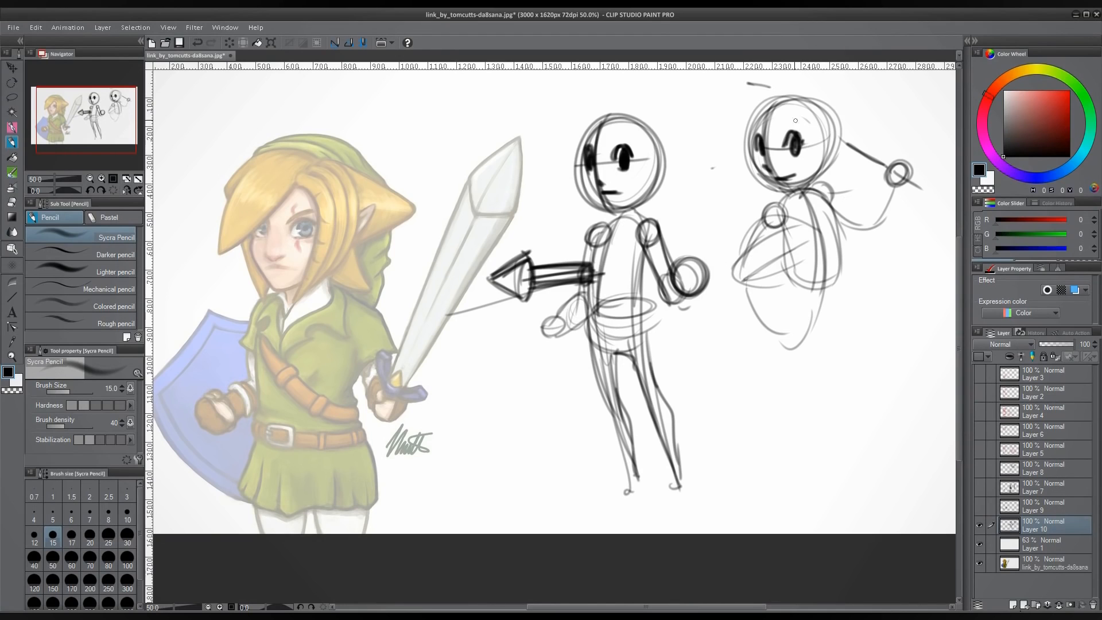
Step: Draw the second figure's pelvis ellipse and bold torso line, and sweep the outer contour of its rear leg downward
left_click_drag(796, 121, 759, 170)
mouse_move(801, 292)
left_mouse_down()
mouse_move(807, 310)
mouse_move(795, 311)
mouse_move(818, 339)
left_mouse_up()
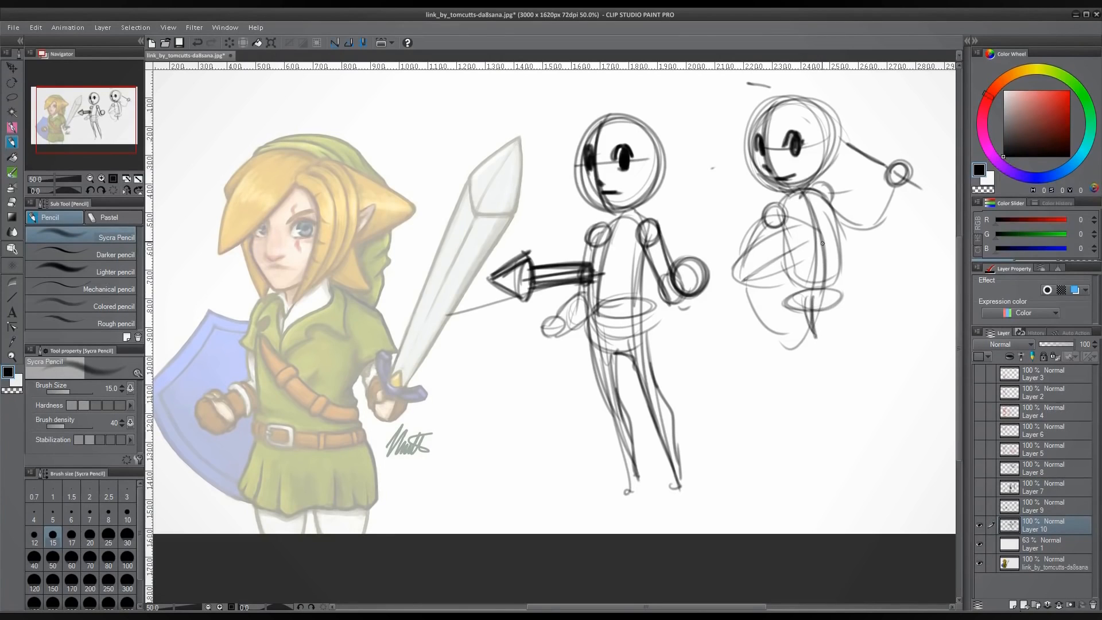
left_click_drag(809, 197, 817, 342)
mouse_move(791, 301)
left_mouse_down()
mouse_move(844, 311)
mouse_move(827, 412)
left_mouse_up()
left_click_drag(847, 324, 811, 444)
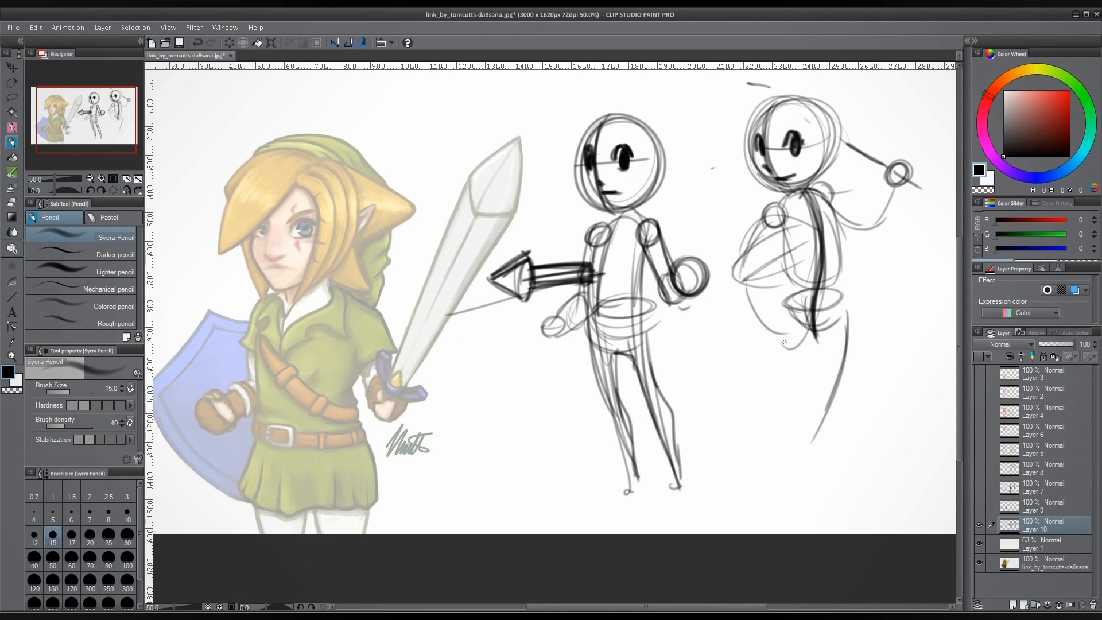
Step: Outline the second figure's front leg and extend its back contour from the shoulder down to the thigh
left_click_drag(786, 309, 780, 390)
left_click_drag(794, 306, 786, 432)
left_click_drag(781, 215, 774, 363)
left_click_drag(785, 243, 787, 452)
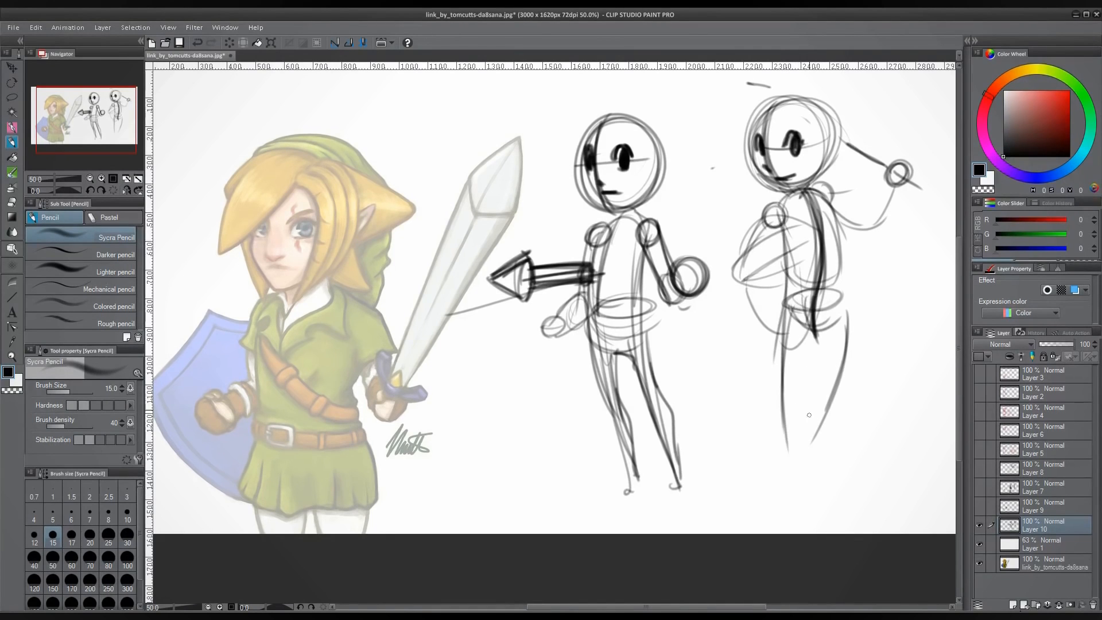
left_click_drag(844, 196, 823, 399)
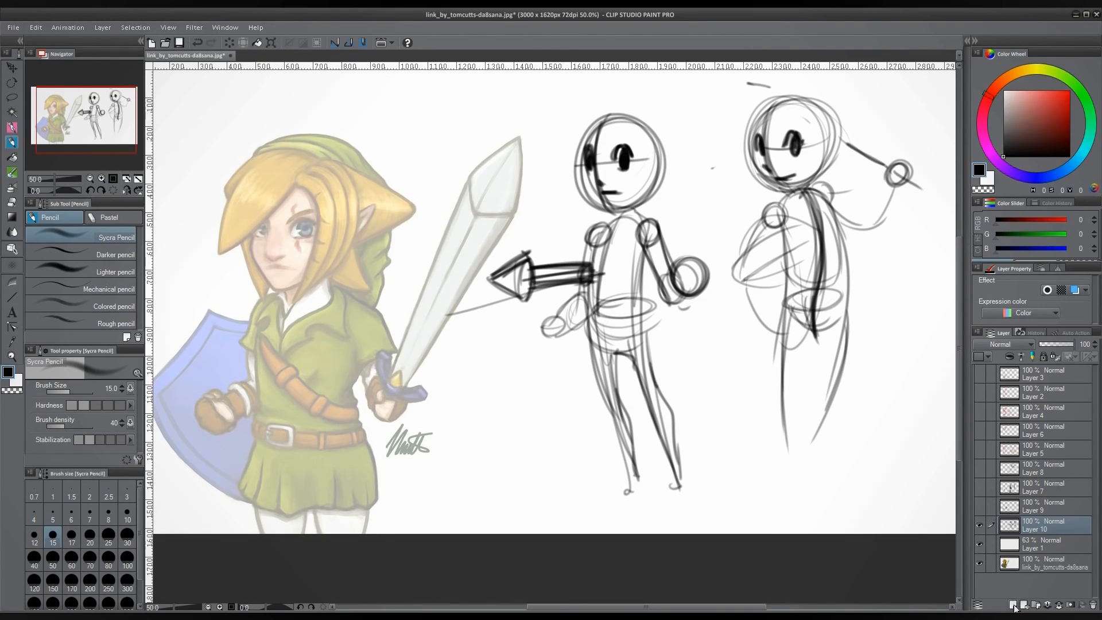
Step: On a new layer with Layer 10 hidden, draw a large oval head and a sweeping curved back for a crouching pose
left_click(1014, 605)
left_click(983, 546)
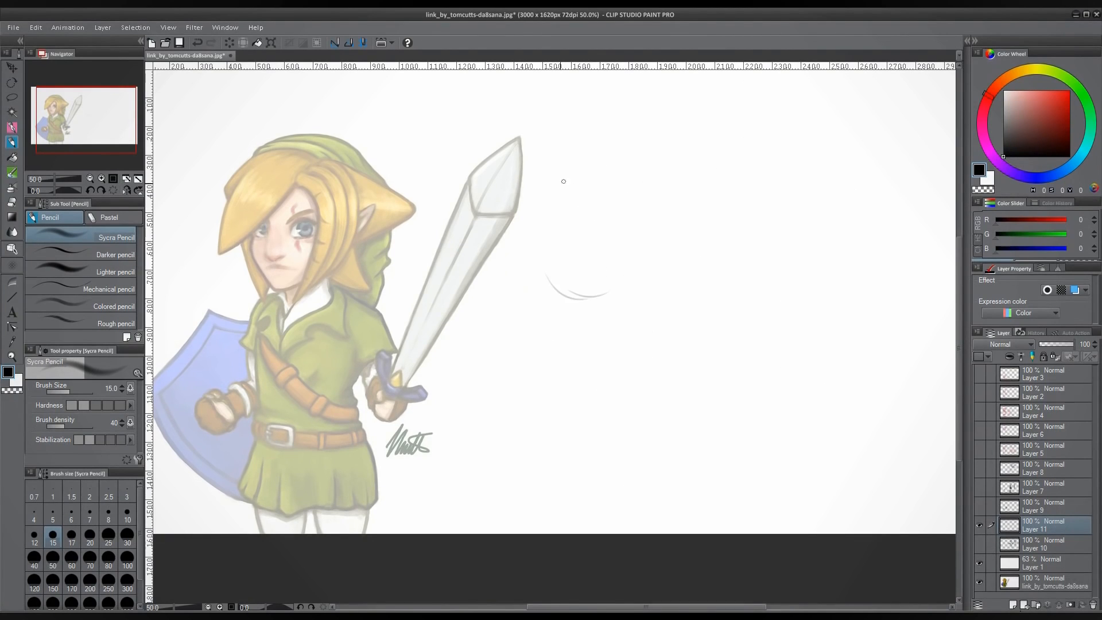
mouse_move(563, 181)
left_mouse_down()
mouse_move(594, 296)
mouse_move(577, 175)
mouse_move(534, 241)
mouse_move(829, 471)
left_mouse_up()
mouse_move(562, 270)
left_mouse_down()
mouse_move(848, 459)
mouse_move(811, 440)
left_mouse_up()
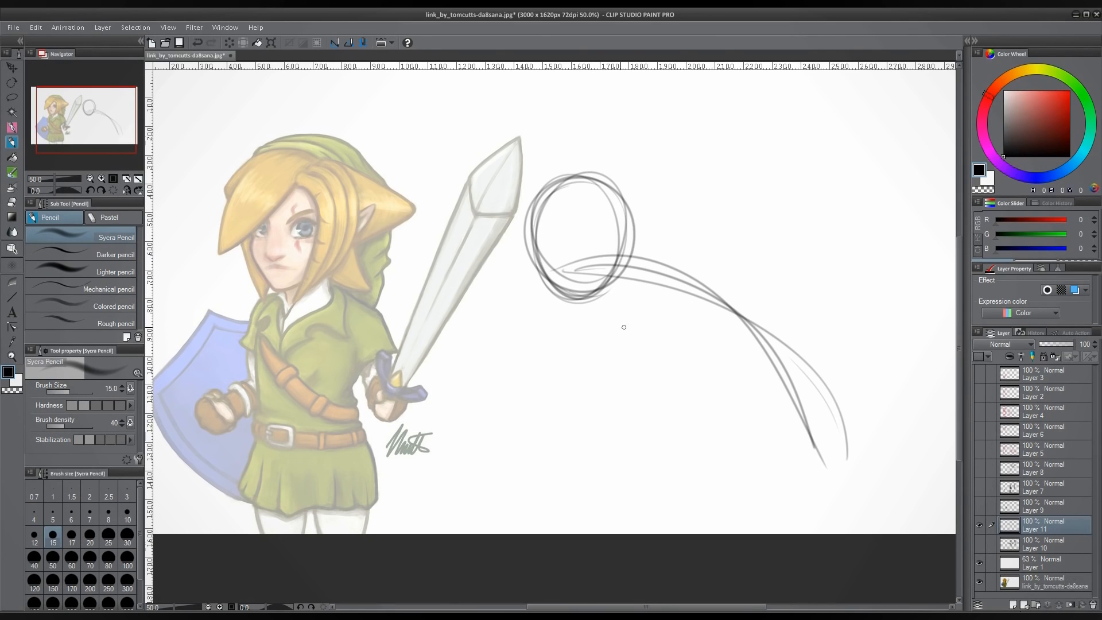
Step: Sketch the crouching figure's front arm curving forward from the neck and rough in the shoulder lines
left_click_drag(589, 287, 638, 411)
left_click_drag(629, 344, 550, 422)
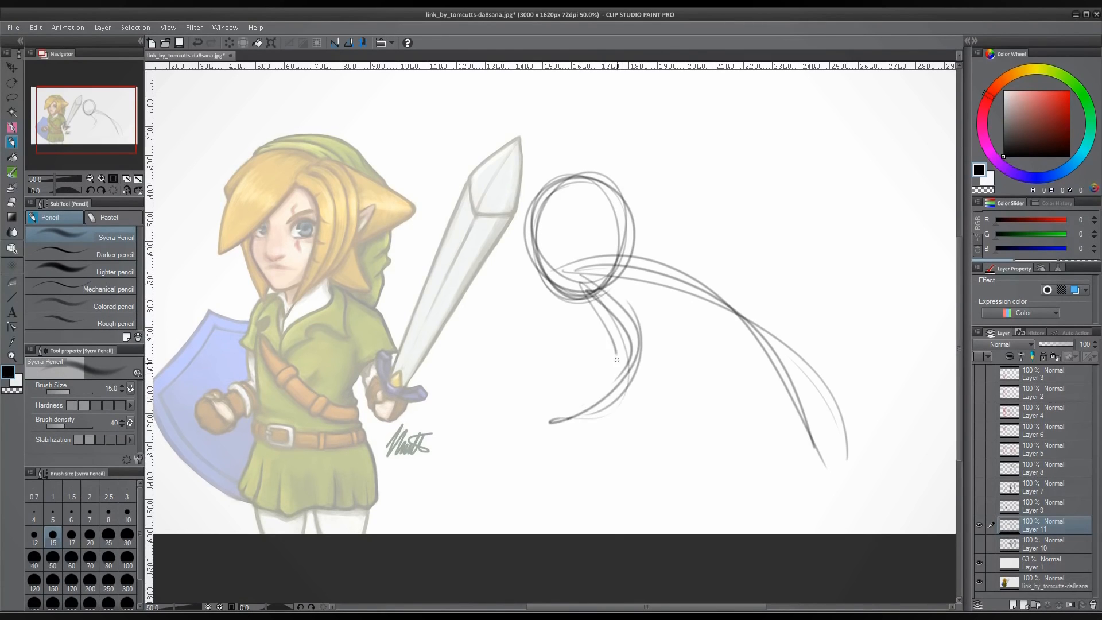
left_click_drag(583, 284, 619, 402)
left_click_drag(534, 438, 523, 445)
left_click_drag(631, 254, 683, 264)
left_click_drag(643, 295, 709, 325)
mouse_move(534, 213)
left_mouse_down()
mouse_move(577, 298)
mouse_move(570, 426)
left_mouse_up()
left_click_drag(563, 310, 693, 268)
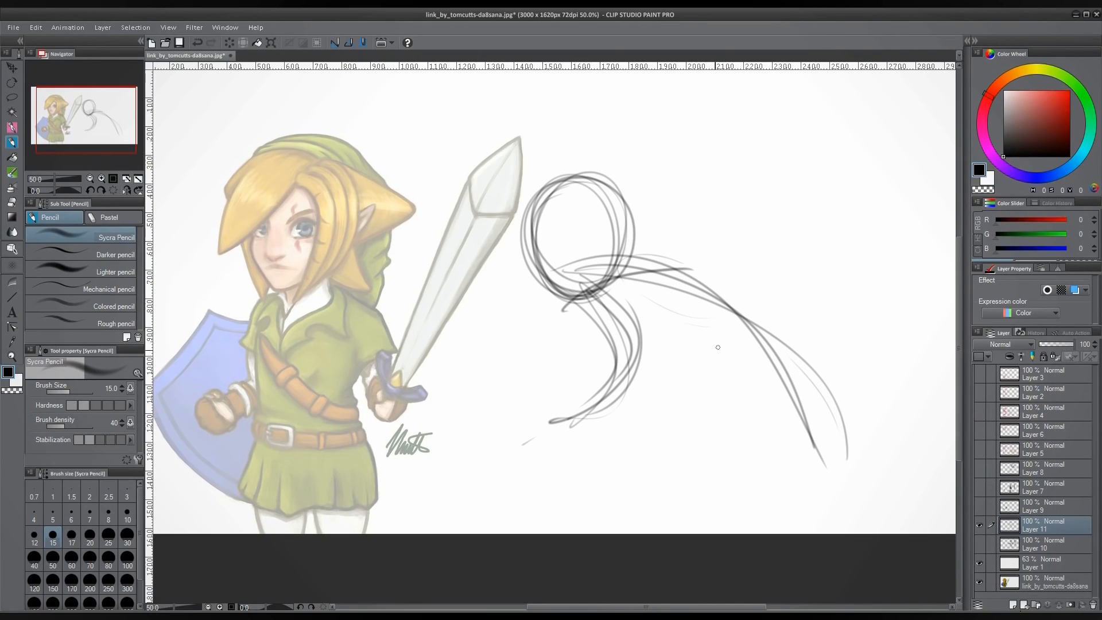
Step: Add a rear hand circle with a long sword arrow pointing up and back, and a curved arm with a front torso line
mouse_move(816, 345)
left_mouse_down()
mouse_move(826, 321)
mouse_move(815, 299)
left_mouse_up()
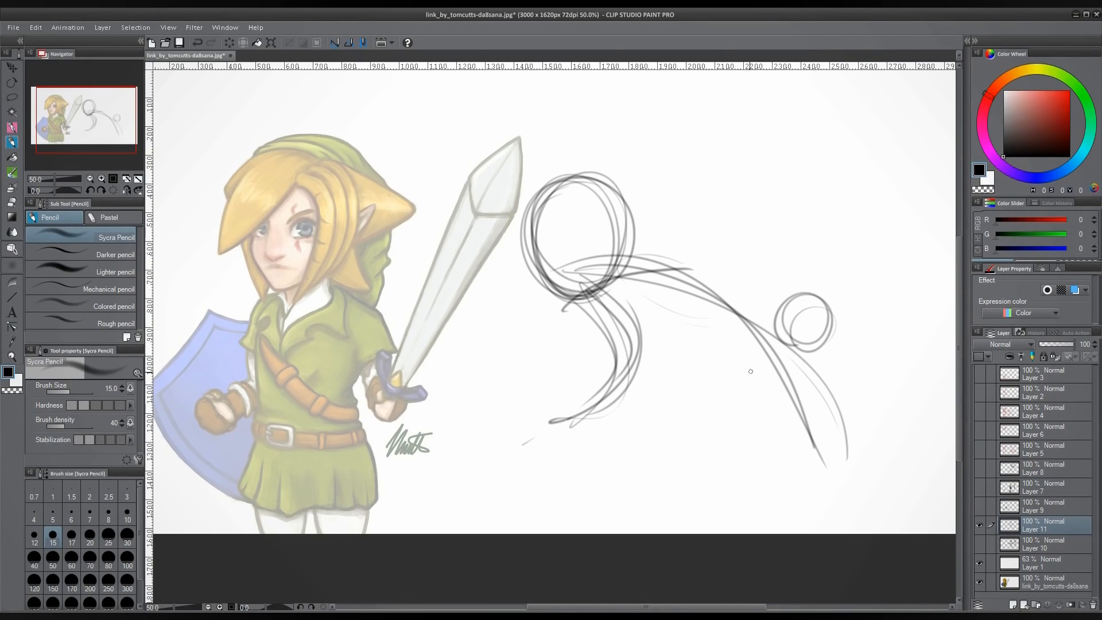
mouse_move(697, 447)
left_mouse_down()
mouse_move(905, 176)
mouse_move(923, 208)
mouse_move(921, 156)
left_mouse_up()
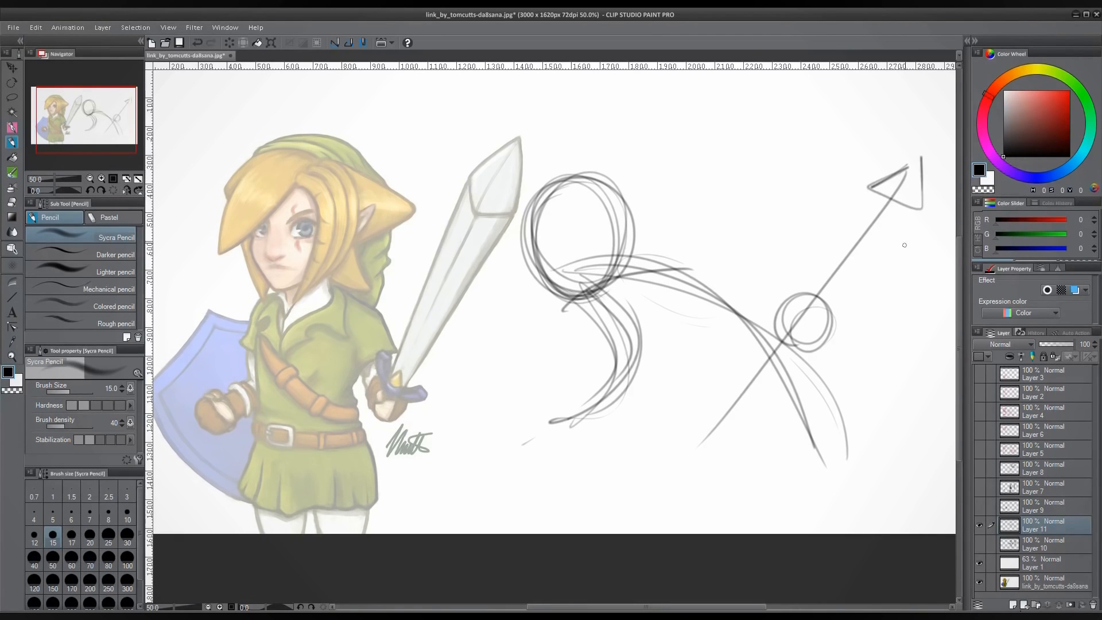
left_click_drag(577, 304, 689, 405)
left_click_drag(680, 367, 764, 296)
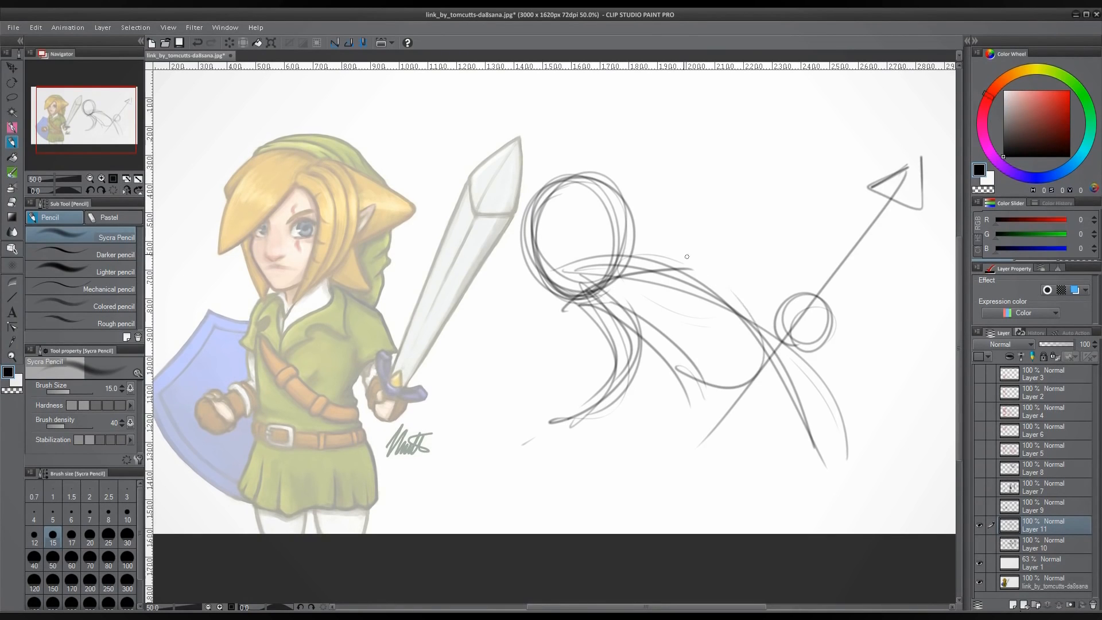
Step: Build up the crouching figure's torso contours and rough in its bent front leg and long extended rear leg
left_click_drag(661, 247, 791, 394)
left_click_drag(601, 293, 684, 408)
mouse_move(672, 374)
left_mouse_down()
mouse_move(576, 519)
mouse_move(650, 323)
mouse_move(540, 531)
mouse_move(732, 382)
mouse_move(879, 523)
left_mouse_up()
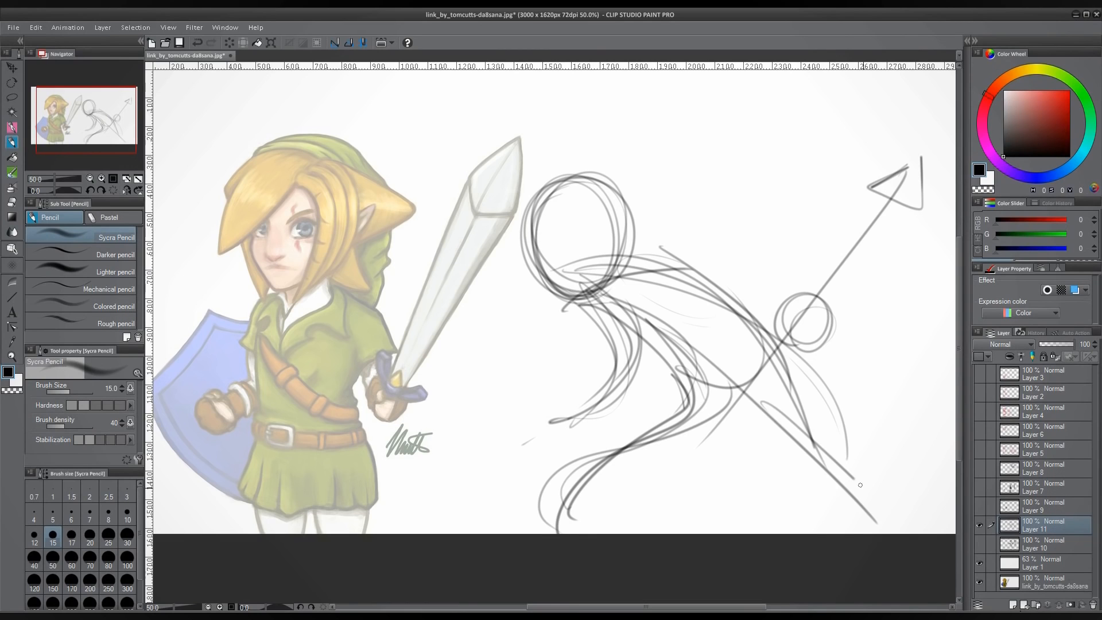
left_click_drag(748, 313, 880, 518)
Step: Reinforce the arch between the legs and the continuous line of the back and rear leg, and go over the head outline
left_click_drag(727, 417, 703, 413)
mouse_move(625, 447)
left_mouse_down()
mouse_move(645, 438)
mouse_move(803, 462)
left_mouse_up()
mouse_move(657, 440)
left_mouse_down()
mouse_move(750, 439)
mouse_move(873, 503)
left_mouse_up()
mouse_move(847, 473)
left_mouse_down()
mouse_move(755, 338)
mouse_move(589, 245)
left_mouse_up()
left_click_drag(628, 257, 851, 498)
mouse_move(766, 359)
left_mouse_down()
mouse_move(607, 232)
mouse_move(695, 280)
left_mouse_up()
mouse_move(543, 211)
left_mouse_down()
mouse_move(603, 290)
mouse_move(568, 304)
left_mouse_up()
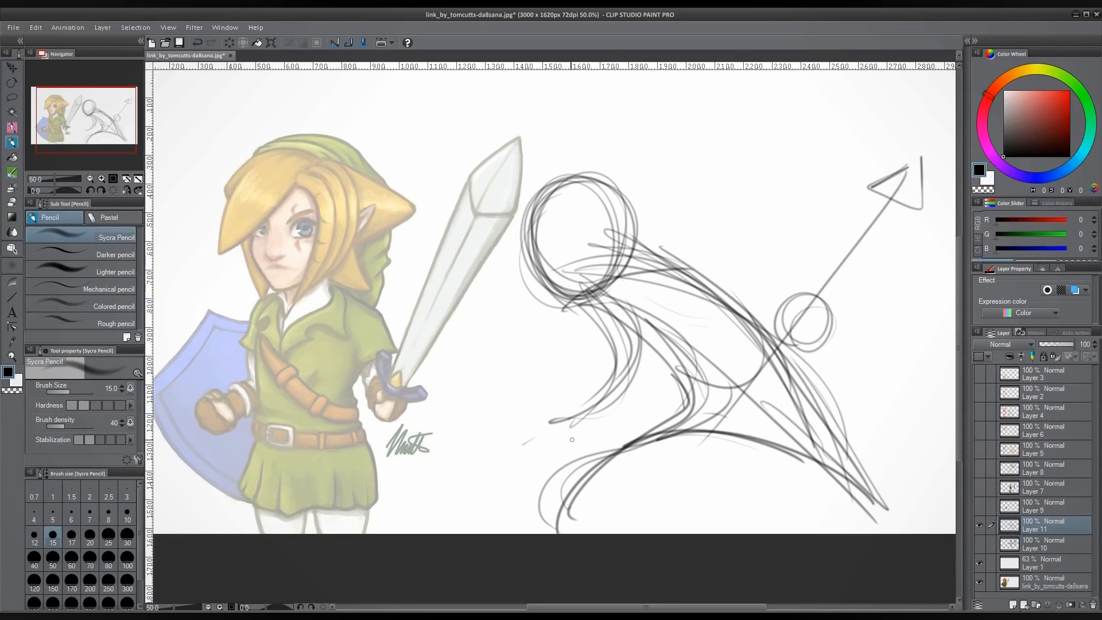
Step: Draw the front hand circle and a large curved shield around it ahead of the crouching figure
left_click_drag(534, 426, 571, 396)
mouse_move(441, 391)
left_mouse_down()
mouse_move(548, 333)
mouse_move(581, 332)
left_mouse_up()
mouse_move(449, 381)
left_mouse_down()
mouse_move(499, 484)
mouse_move(533, 504)
left_mouse_up()
left_click_drag(579, 329, 601, 466)
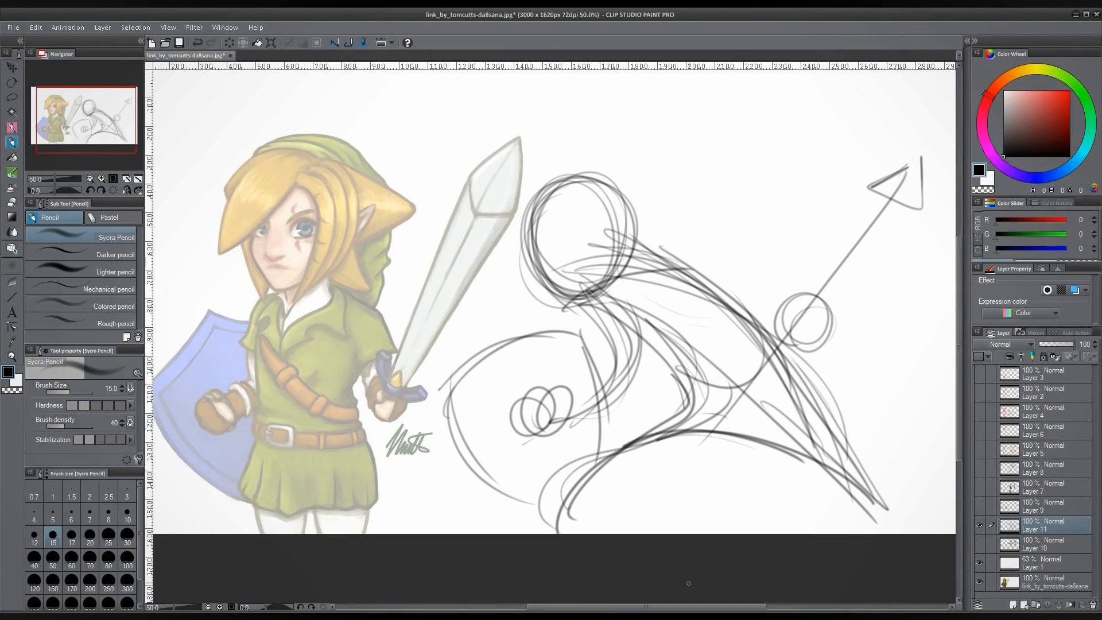
Step: Extend the rear arm straight back to a bolder round hand and add a second sword edge with small circles at the hilt
mouse_move(642, 267)
left_mouse_down()
mouse_move(701, 244)
mouse_move(810, 285)
left_mouse_up()
left_click_drag(710, 254, 831, 289)
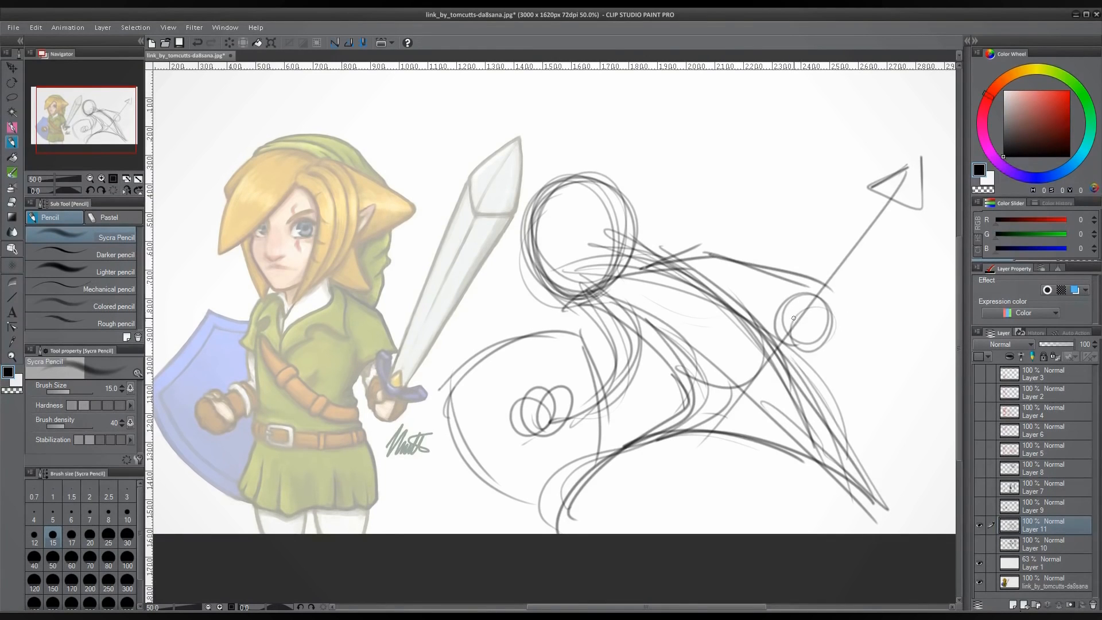
mouse_move(782, 304)
left_mouse_down()
mouse_move(834, 338)
mouse_move(850, 299)
mouse_move(828, 315)
left_mouse_up()
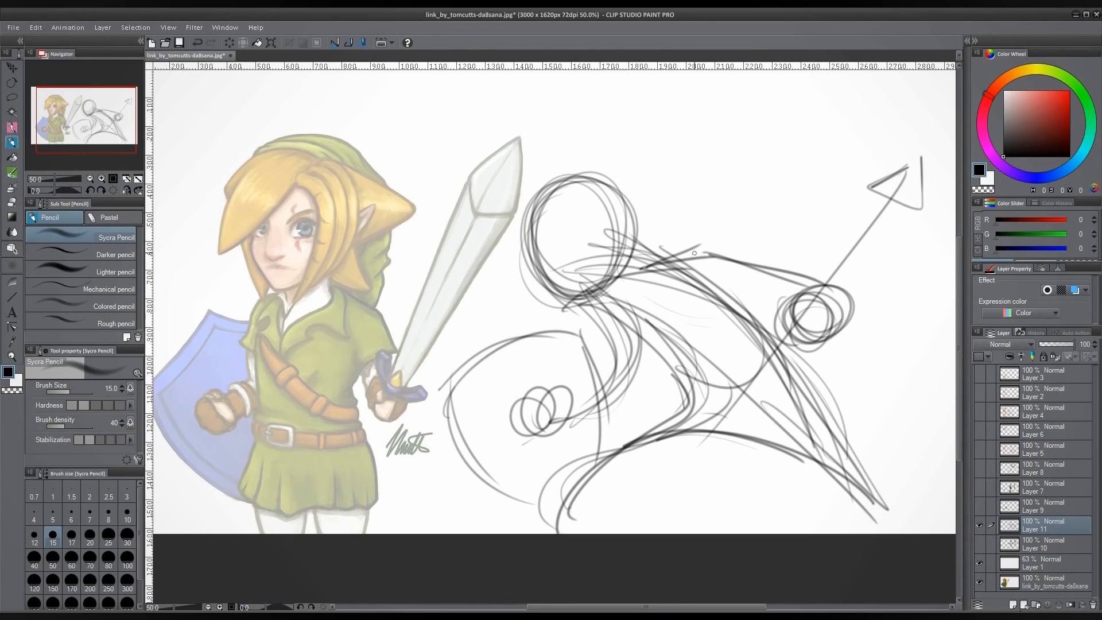
mouse_move(856, 343)
left_mouse_down()
mouse_move(844, 345)
mouse_move(917, 170)
left_mouse_up()
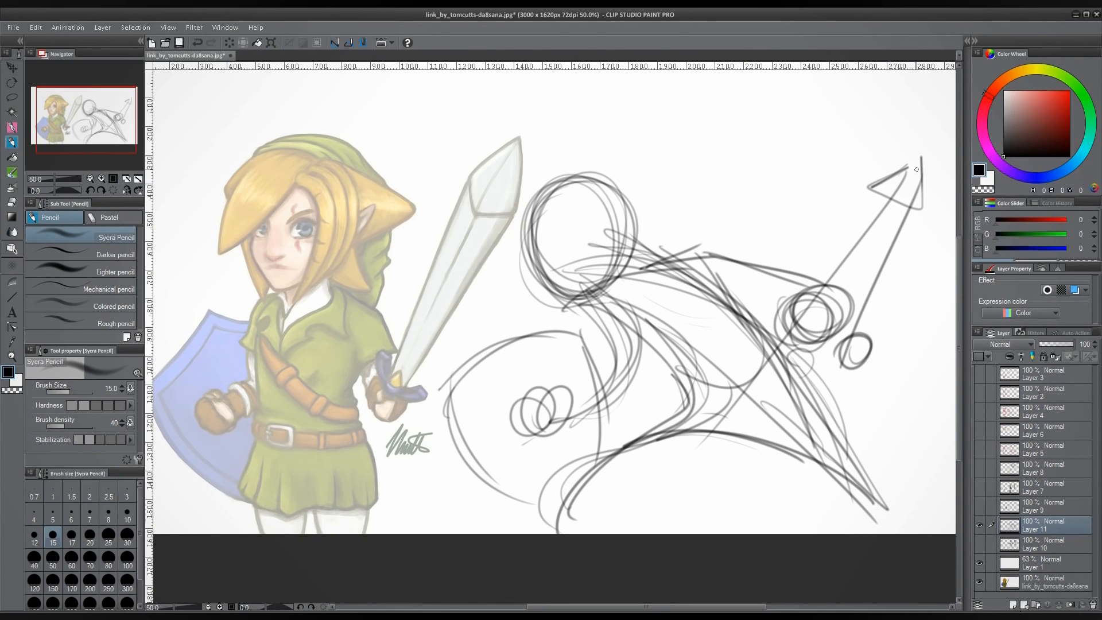
left_click_drag(707, 269, 851, 273)
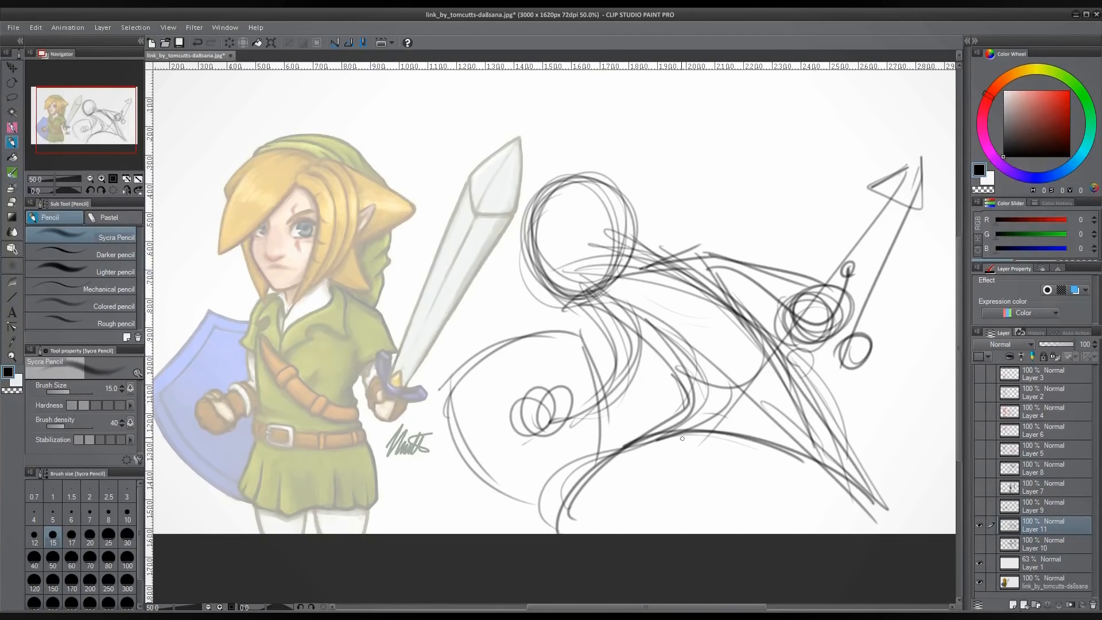
Step: Sketch an alternative arm hanging down from the rear shoulder, gripping a low sword with a heavy crossguard
left_click_drag(692, 269, 687, 419)
mouse_move(687, 254)
left_mouse_down()
mouse_move(767, 506)
mouse_move(670, 260)
mouse_move(759, 508)
left_mouse_up()
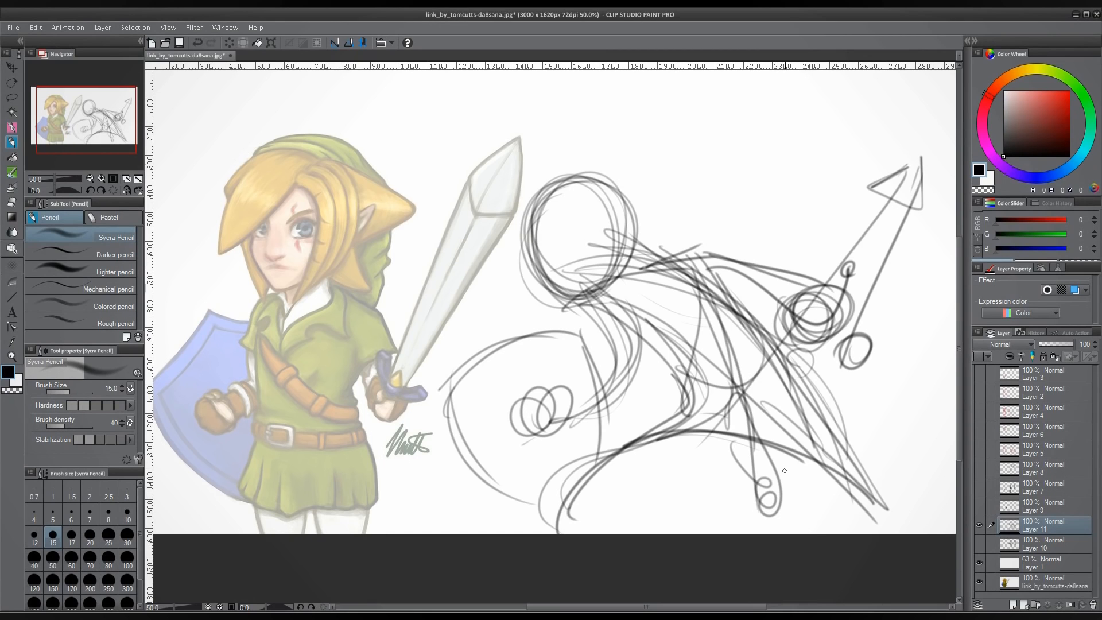
mouse_move(742, 466)
left_mouse_down()
mouse_move(770, 513)
mouse_move(643, 534)
left_mouse_up()
left_click_drag(757, 511, 724, 533)
left_click_drag(775, 483, 896, 423)
left_click_drag(733, 470, 766, 528)
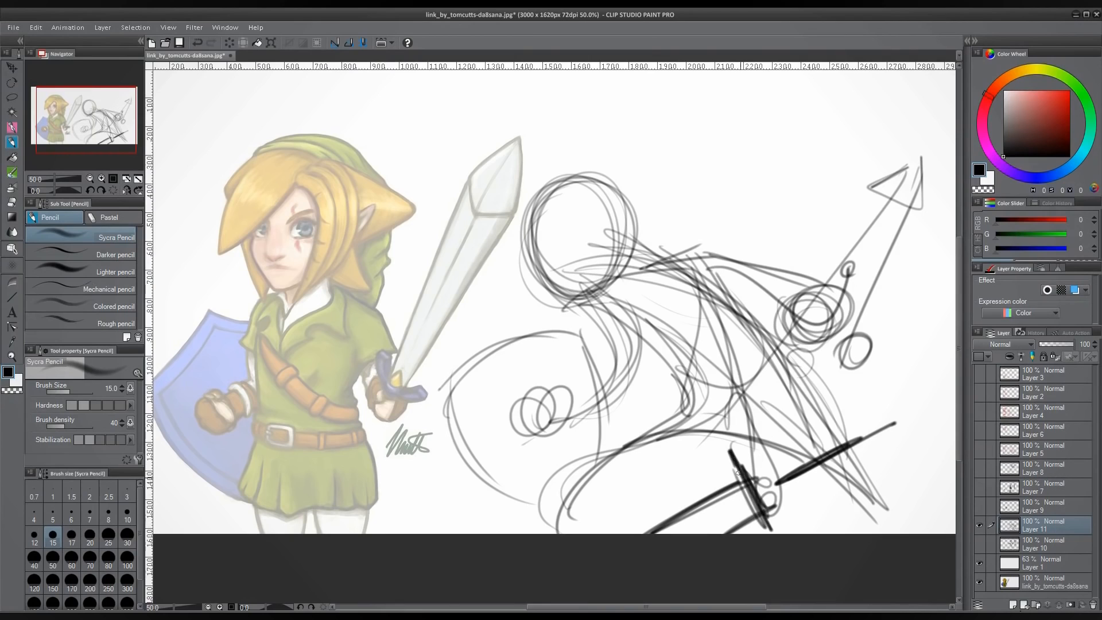
left_click_drag(725, 449, 770, 531)
Step: Define the lowered arm with shoulder and elbow circles, and darken the chest, belly and back contours
mouse_move(688, 274)
left_mouse_down()
mouse_move(669, 298)
mouse_move(701, 282)
mouse_move(770, 500)
left_mouse_up()
left_click_drag(684, 317, 687, 329)
mouse_move(701, 339)
left_mouse_down()
mouse_move(725, 418)
mouse_move(769, 484)
left_mouse_up()
left_click_drag(705, 370, 759, 433)
left_click_drag(708, 284, 772, 462)
left_click_drag(609, 315, 679, 363)
left_click_drag(685, 377, 701, 436)
left_click_drag(711, 277, 868, 503)
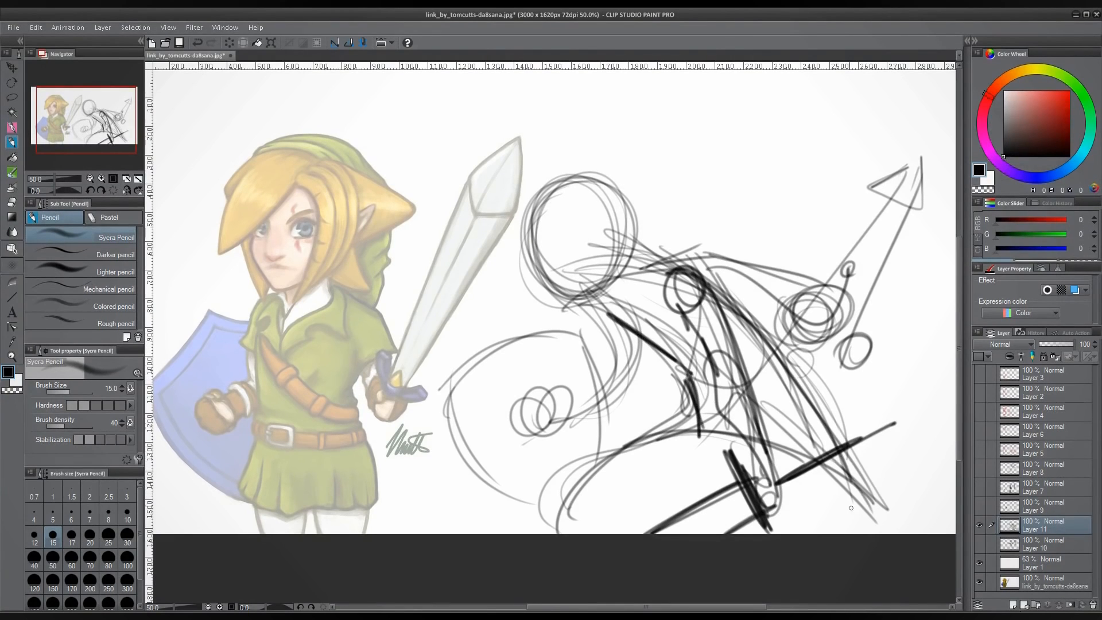
Step: Define the shield arm with bold upper-arm and forearm lines and an elbow joint, and reinforce the lowered sword arm
left_click_drag(591, 299, 612, 417)
mouse_move(634, 341)
left_mouse_down()
mouse_move(632, 396)
mouse_move(604, 387)
mouse_move(518, 424)
left_mouse_up()
left_click_drag(624, 413, 548, 432)
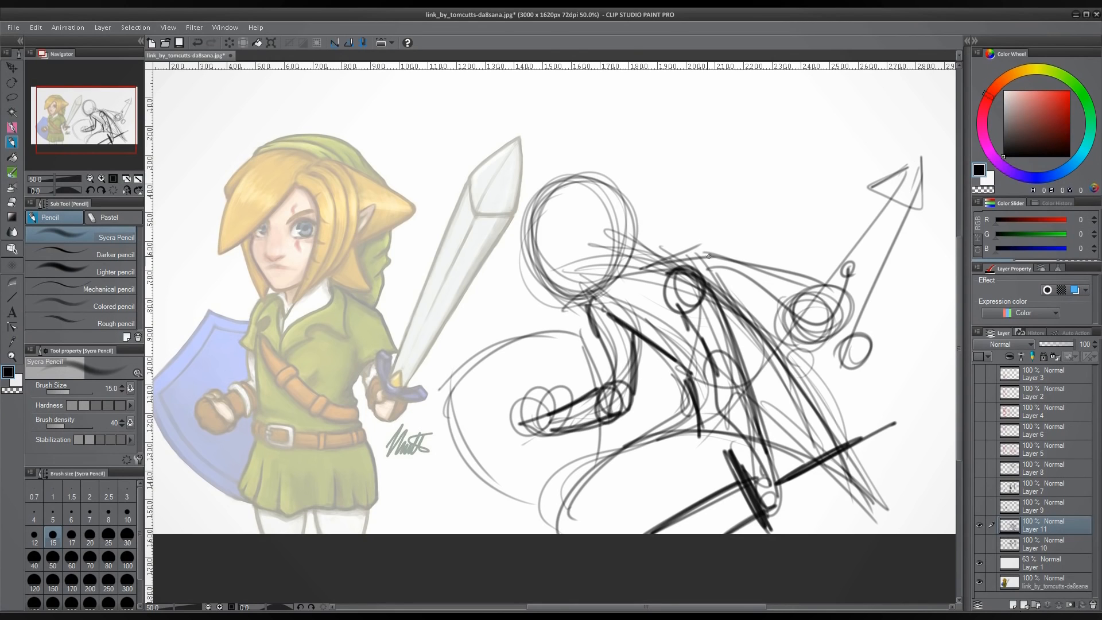
left_click_drag(696, 317, 763, 472)
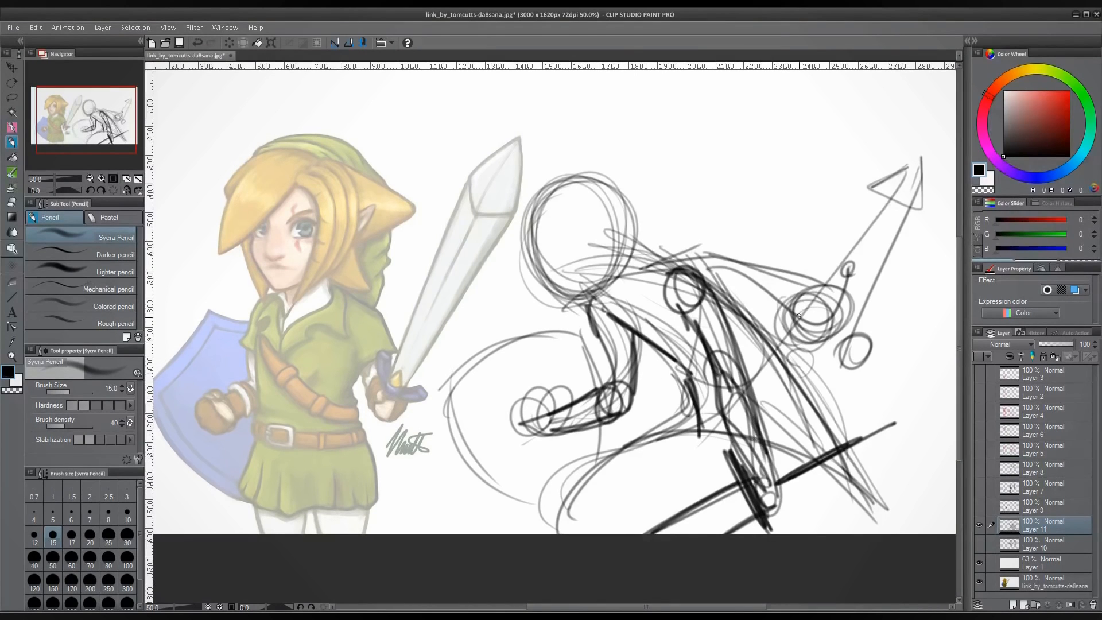
Step: Erase the lowered arm and sword, and redraw the arm reaching backward from a shoulder circle to a bold round hand
mouse_move(675, 269)
left_mouse_down()
mouse_move(669, 296)
mouse_move(738, 342)
mouse_move(728, 426)
mouse_move(752, 511)
mouse_move(804, 454)
mouse_move(752, 379)
mouse_move(841, 439)
mouse_move(747, 476)
mouse_move(779, 487)
left_mouse_up()
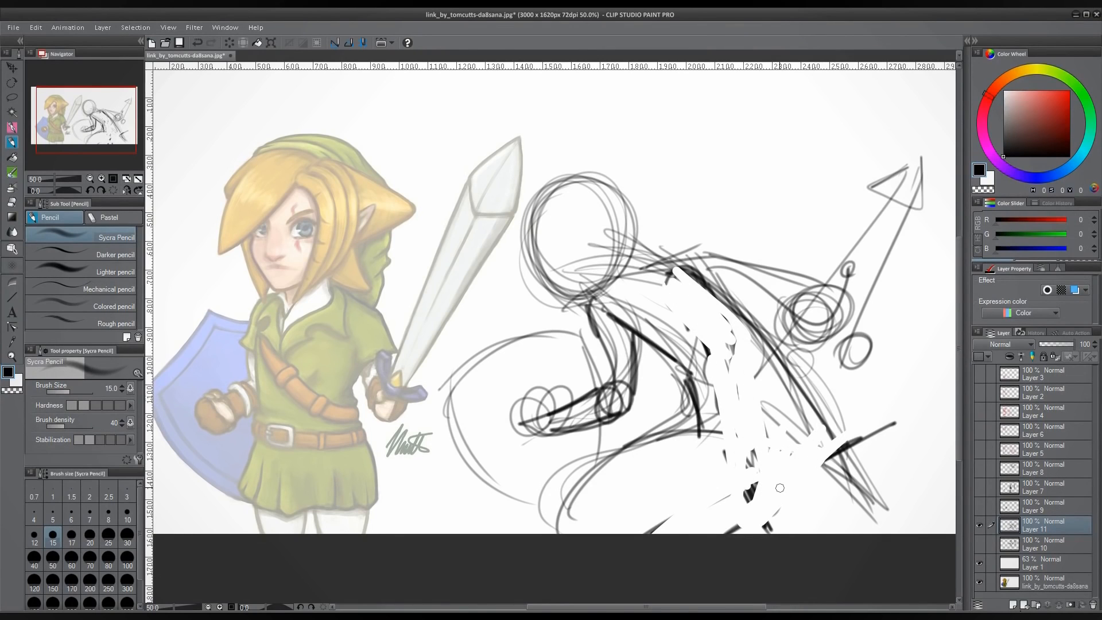
mouse_move(687, 264)
left_mouse_down()
mouse_move(692, 293)
mouse_move(760, 282)
mouse_move(773, 270)
left_mouse_up()
mouse_move(768, 248)
left_mouse_down()
mouse_move(708, 264)
mouse_move(766, 248)
left_mouse_up()
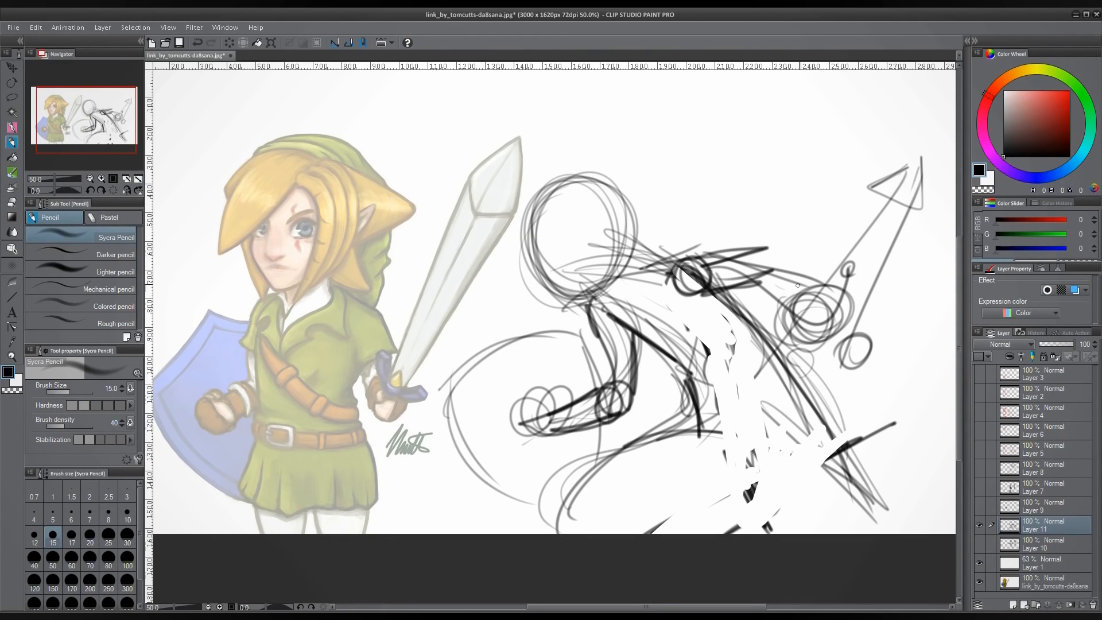
mouse_move(798, 285)
left_mouse_down()
mouse_move(769, 252)
mouse_move(752, 269)
mouse_move(792, 241)
mouse_move(753, 270)
mouse_move(764, 296)
mouse_move(802, 270)
mouse_move(745, 277)
mouse_move(771, 291)
left_mouse_up()
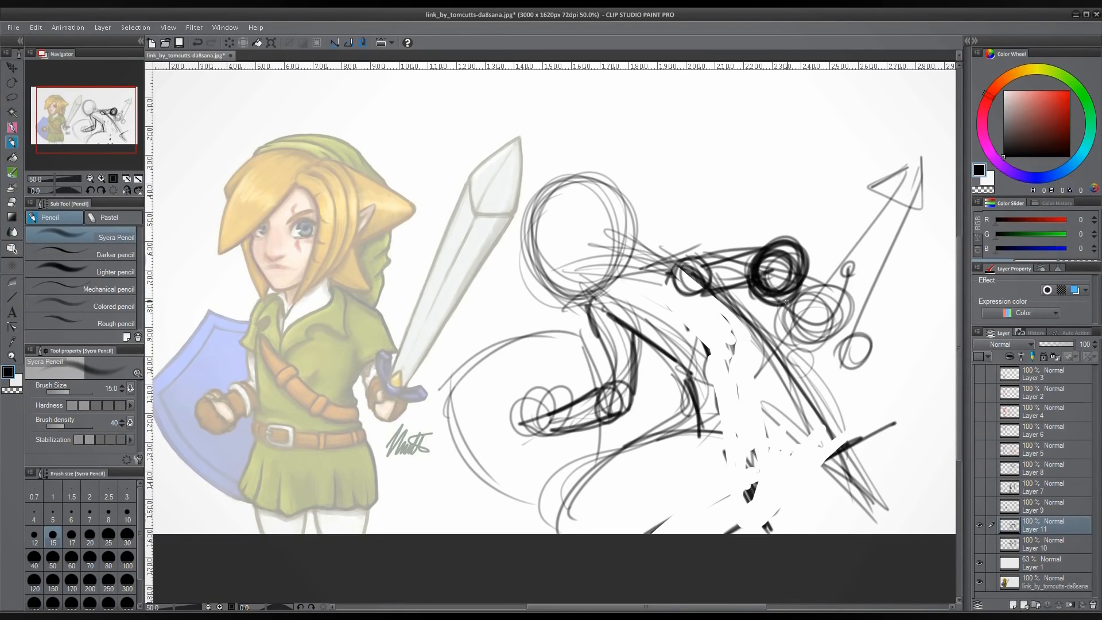
Step: Sketch a wide foreshortened sword blade rising up and back from the rear hand, with circles around the grip
mouse_move(773, 256)
left_mouse_down()
mouse_move(818, 287)
mouse_move(789, 270)
mouse_move(826, 241)
mouse_move(801, 258)
left_mouse_up()
mouse_move(772, 291)
left_mouse_down()
mouse_move(891, 83)
mouse_move(777, 220)
left_mouse_up()
left_click_drag(878, 94, 813, 157)
mouse_move(858, 99)
left_mouse_down()
mouse_move(813, 156)
mouse_move(788, 240)
left_mouse_up()
left_click_drag(831, 109, 782, 262)
left_click_drag(919, 172, 813, 276)
left_click_drag(914, 176, 821, 264)
left_click_drag(831, 106, 909, 86)
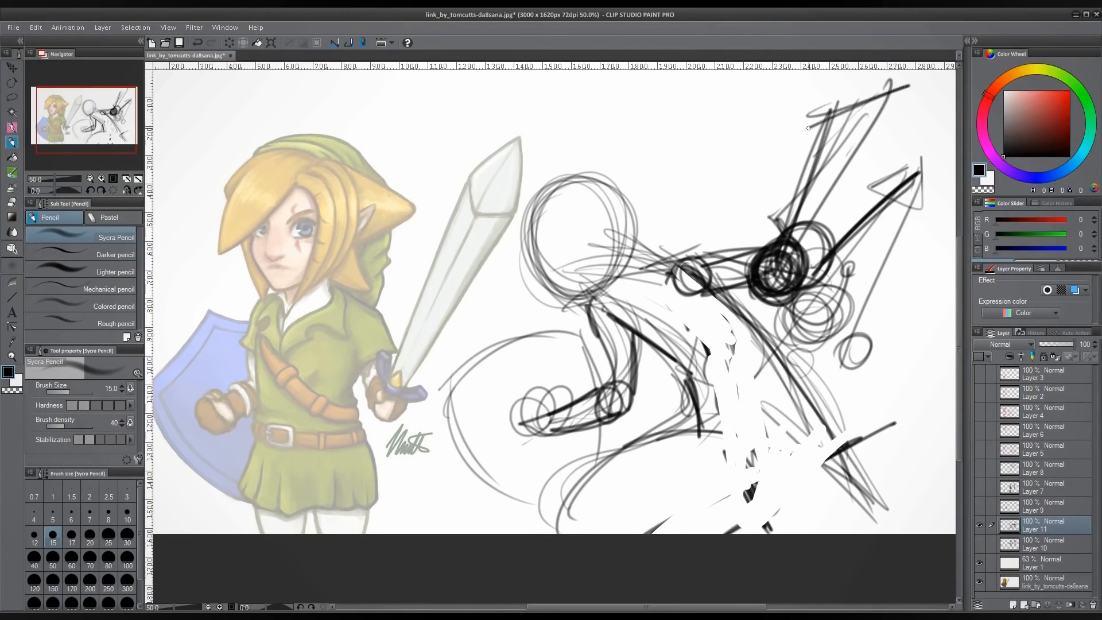
Step: Close the far end of the blade with angled lines and reinforce its edges down to the guard
left_click_drag(810, 127, 899, 87)
mouse_move(898, 92)
left_mouse_down()
mouse_move(904, 181)
mouse_move(788, 275)
left_mouse_up()
left_click_drag(904, 180, 795, 267)
left_click_drag(886, 195, 800, 271)
mouse_move(778, 238)
left_mouse_down()
mouse_move(759, 233)
mouse_move(818, 282)
left_mouse_up()
Step: Add the sword's handle below the rear hand, and sweep curved body lines from the neck down while darkening the head outline
left_click_drag(766, 296, 742, 338)
left_click_drag(761, 298, 725, 366)
mouse_move(595, 294)
left_mouse_down()
mouse_move(730, 389)
mouse_move(783, 506)
left_mouse_up()
mouse_move(769, 438)
left_mouse_down()
mouse_move(578, 270)
mouse_move(540, 209)
mouse_move(597, 169)
mouse_move(622, 267)
left_mouse_up()
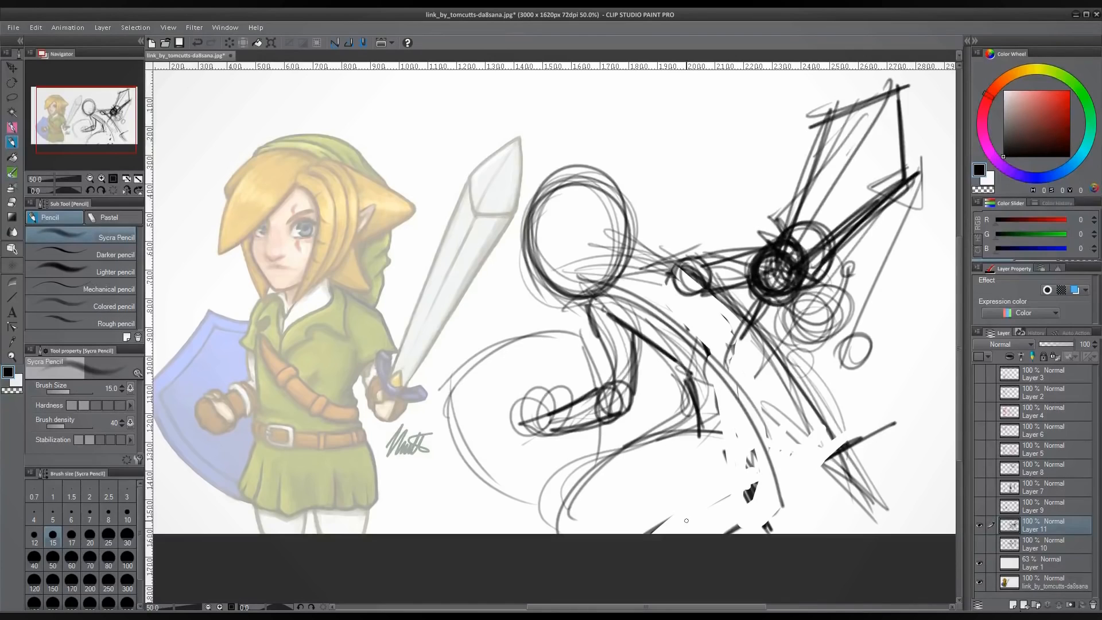
Step: On a new layer with Layer 11 hidden, rough in a smaller round head and a hunched torso for another pose
left_click(1012, 605)
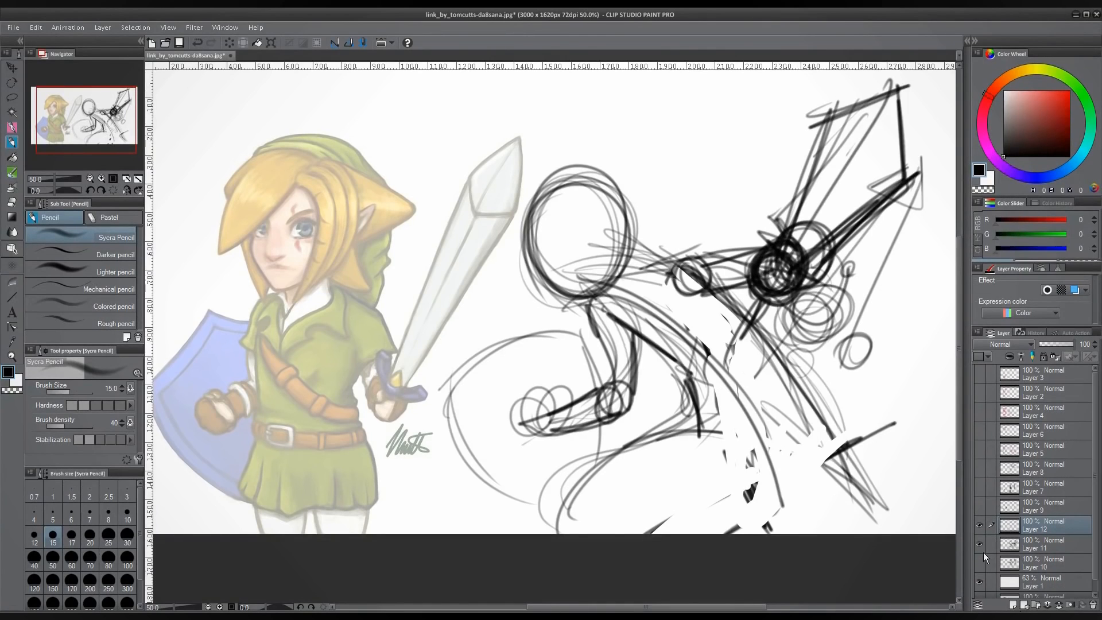
left_click(980, 544)
mouse_move(610, 258)
left_mouse_down()
mouse_move(574, 173)
mouse_move(682, 254)
left_mouse_up()
mouse_move(651, 215)
left_mouse_down()
mouse_move(710, 313)
mouse_move(755, 301)
left_mouse_up()
left_click_drag(697, 298, 703, 327)
mouse_move(680, 267)
left_mouse_down()
mouse_move(769, 321)
mouse_move(718, 241)
left_mouse_up()
left_click_drag(669, 232, 743, 250)
Step: Add curved facial guidelines to the small round head and rough in the neck, shoulder and upper back lines
left_click_drag(639, 270, 634, 302)
mouse_move(649, 265)
left_mouse_down()
mouse_move(586, 349)
mouse_move(630, 260)
mouse_move(709, 273)
left_mouse_up()
mouse_move(586, 186)
left_mouse_down()
mouse_move(636, 166)
mouse_move(653, 178)
mouse_move(612, 264)
left_mouse_up()
mouse_move(600, 176)
left_mouse_down()
mouse_move(597, 210)
mouse_move(615, 261)
mouse_move(660, 209)
mouse_move(628, 234)
mouse_move(623, 265)
mouse_move(668, 231)
left_mouse_up()
left_click_drag(668, 178, 629, 268)
left_click_drag(679, 223, 740, 259)
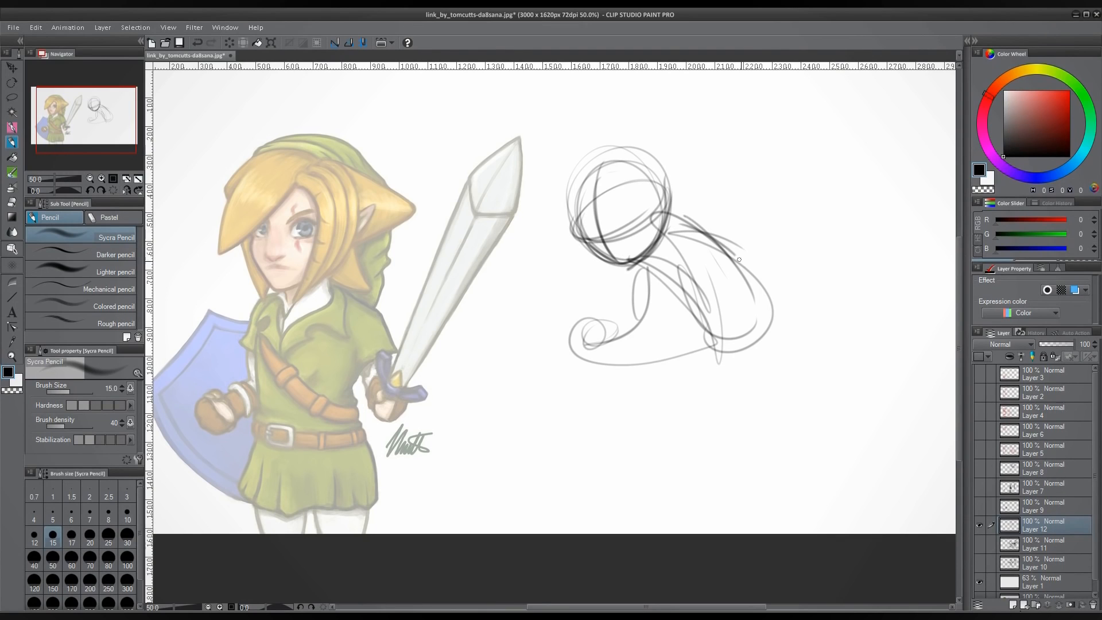
Step: Draw a scowling face with dark slanted eyes, brows and mouth, and add a shoulder circle behind the jaw
mouse_move(622, 235)
left_mouse_down()
mouse_move(629, 229)
mouse_move(629, 215)
mouse_move(639, 226)
mouse_move(596, 233)
mouse_move(584, 222)
mouse_move(597, 235)
mouse_move(579, 211)
mouse_move(597, 225)
left_mouse_up()
left_click_drag(612, 221, 634, 194)
mouse_move(634, 195)
left_mouse_down()
mouse_move(605, 250)
mouse_move(650, 262)
mouse_move(660, 229)
left_mouse_up()
mouse_move(586, 236)
left_mouse_down()
mouse_move(610, 264)
mouse_move(562, 192)
mouse_move(653, 168)
left_mouse_up()
mouse_move(695, 209)
left_mouse_down()
mouse_move(710, 229)
mouse_move(683, 215)
mouse_move(744, 221)
left_mouse_up()
left_click_drag(633, 268, 593, 347)
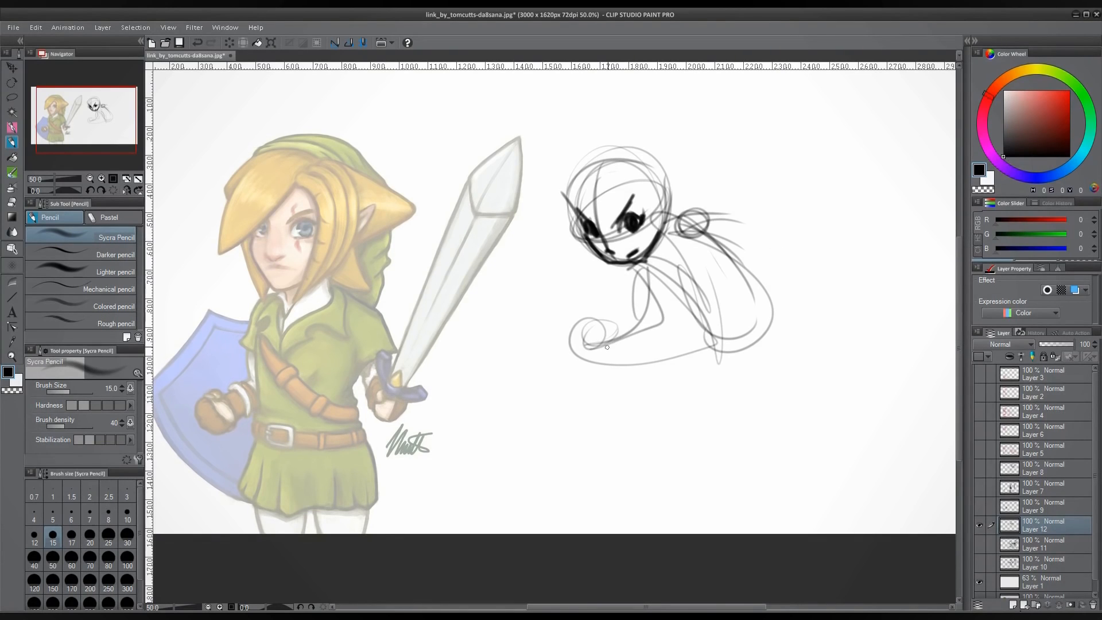
Step: Sweep a light curve in front of the figure and define the chest and back lines down to the waist
left_click_drag(619, 293, 530, 318)
left_click_drag(581, 286, 717, 310)
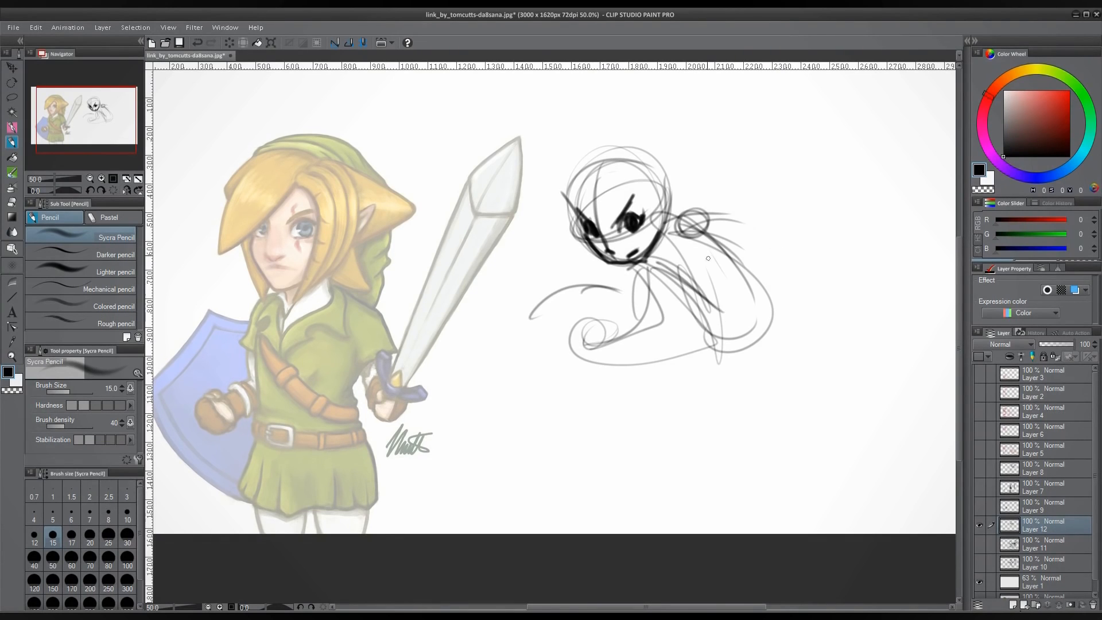
mouse_move(673, 217)
left_mouse_down()
mouse_move(707, 213)
mouse_move(781, 299)
left_mouse_up()
left_click_drag(715, 309, 798, 309)
mouse_move(660, 239)
left_mouse_down()
mouse_move(706, 273)
mouse_move(725, 315)
left_mouse_up()
left_click_drag(728, 314, 733, 324)
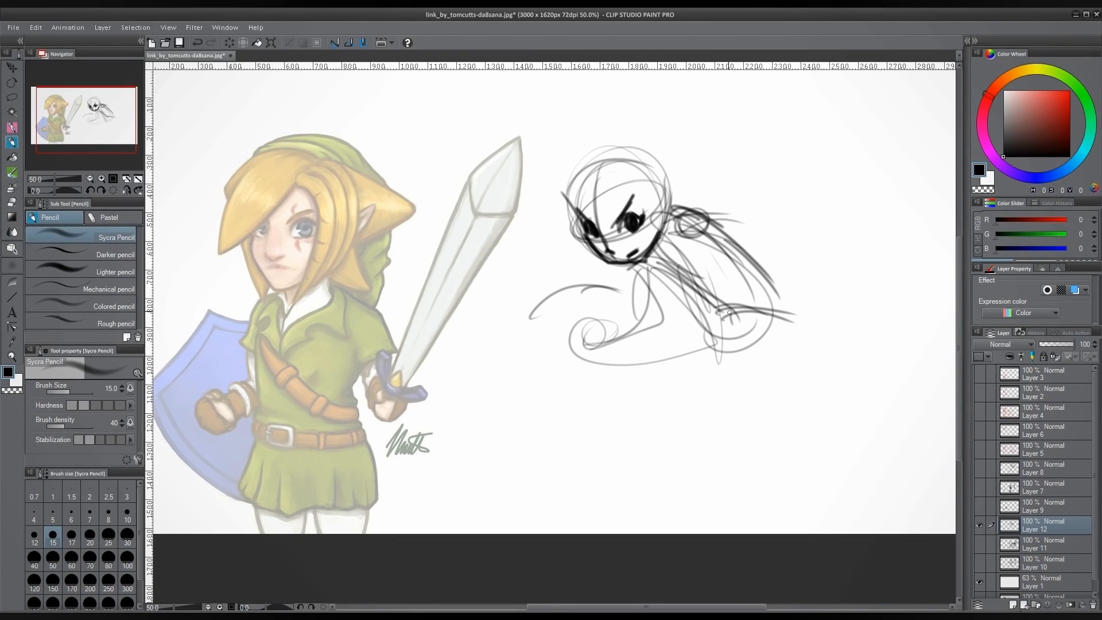
Step: Darken the hunched torso and waist, add a forward horizontal line from the waist, and sweep two arcs behind the back
mouse_move(685, 283)
left_mouse_down()
mouse_move(719, 228)
mouse_move(723, 240)
mouse_move(684, 287)
mouse_move(649, 257)
mouse_move(714, 312)
mouse_move(700, 320)
mouse_move(740, 303)
mouse_move(768, 322)
left_mouse_up()
mouse_move(725, 224)
left_mouse_down()
mouse_move(770, 313)
mouse_move(756, 326)
left_mouse_up()
mouse_move(673, 310)
left_mouse_down()
mouse_move(683, 316)
mouse_move(686, 297)
left_mouse_up()
mouse_move(577, 291)
left_mouse_down()
mouse_move(678, 290)
mouse_move(658, 307)
left_mouse_up()
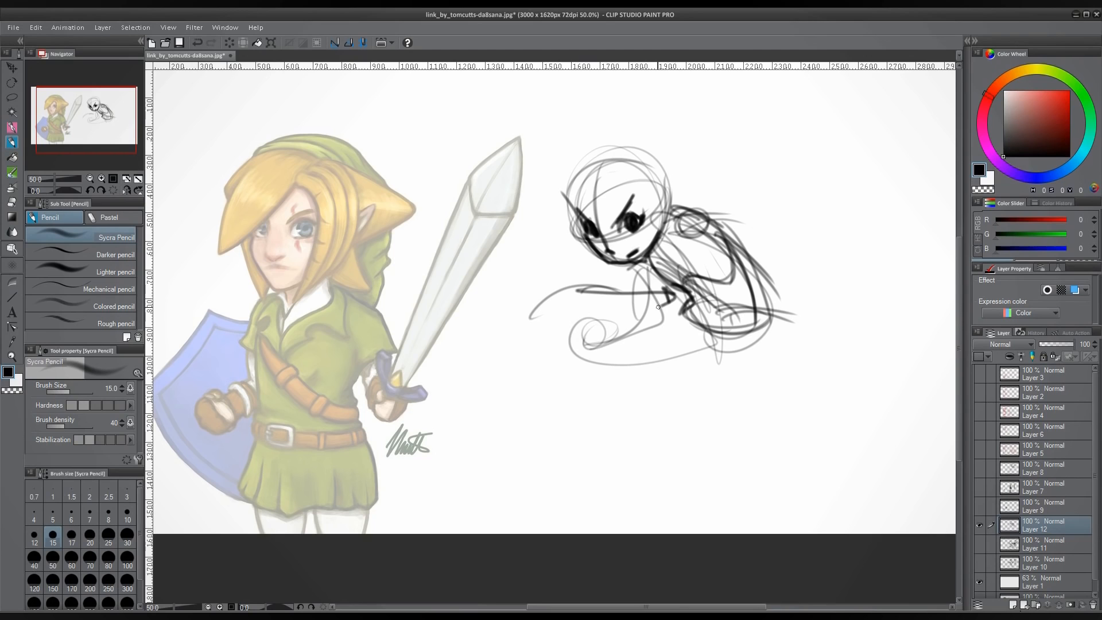
mouse_move(653, 268)
left_mouse_down()
mouse_move(696, 288)
mouse_move(676, 317)
left_mouse_up()
left_click_drag(737, 168, 809, 336)
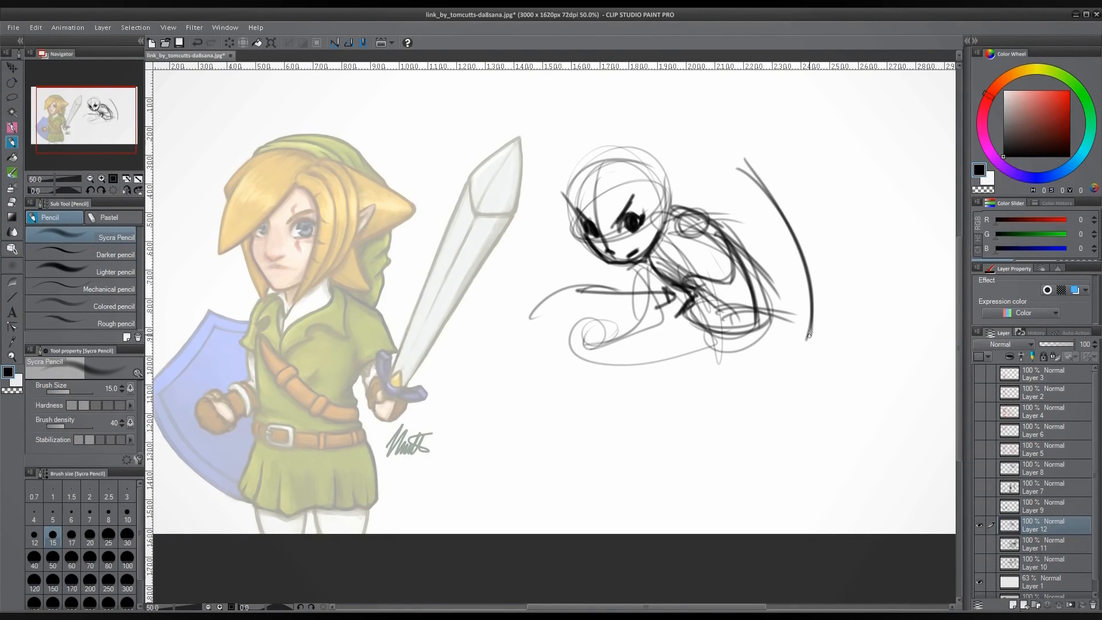
left_click_drag(736, 171, 821, 345)
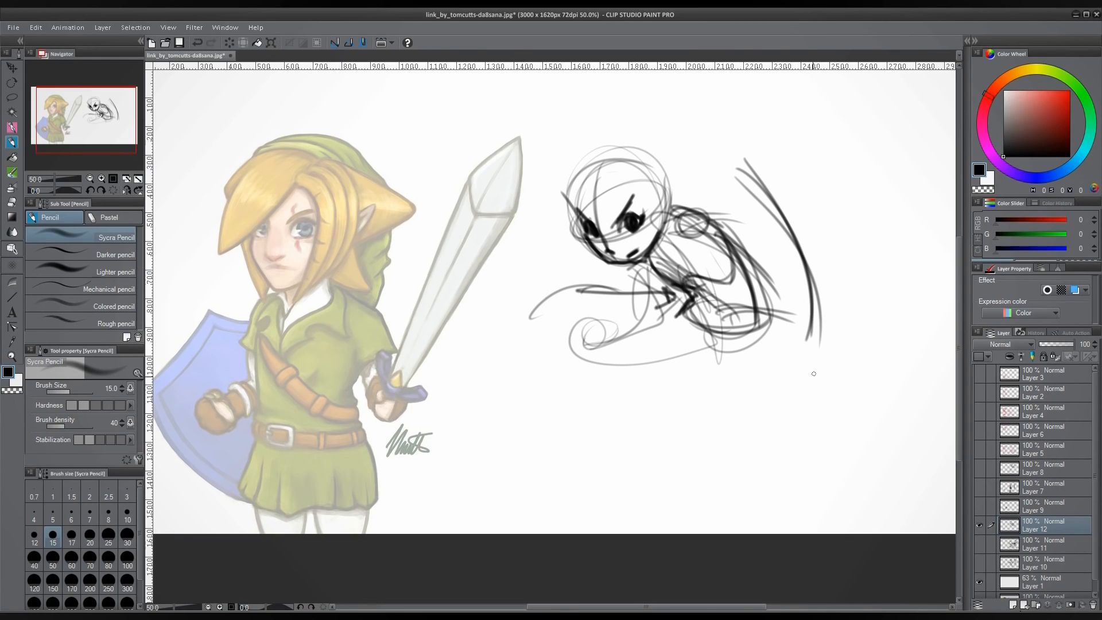
Step: Sketch the front leg bent sharply under the body, with a knee, folded lower leg and small foot
left_click_drag(682, 323, 603, 396)
mouse_move(686, 304)
left_mouse_down()
mouse_move(683, 348)
mouse_move(600, 405)
left_mouse_up()
mouse_move(619, 408)
left_mouse_down()
mouse_move(711, 337)
mouse_move(718, 344)
left_mouse_up()
mouse_move(686, 307)
left_mouse_down()
mouse_move(611, 405)
mouse_move(685, 417)
left_mouse_up()
left_click_drag(639, 384, 696, 413)
mouse_move(684, 415)
left_mouse_down()
mouse_move(719, 403)
mouse_move(685, 447)
left_mouse_up()
Step: Sketch the rear leg stretched diagonally down and back from the hip, with a circle at the knee
left_click_drag(718, 340, 789, 460)
left_click_drag(762, 317, 821, 468)
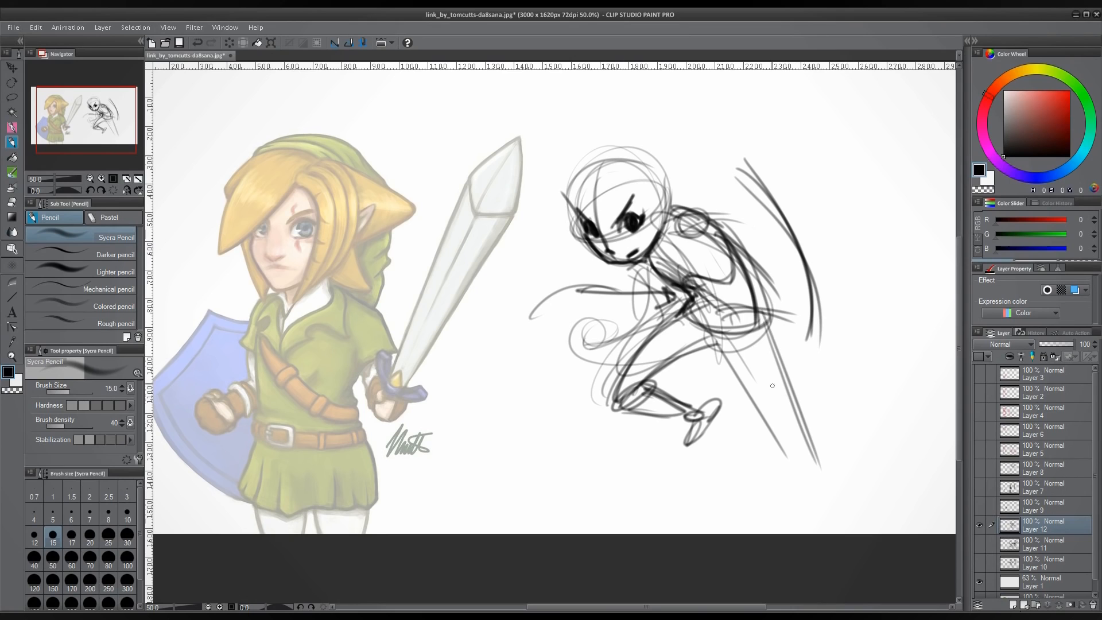
mouse_move(709, 337)
left_mouse_down()
mouse_move(728, 354)
mouse_move(766, 438)
left_mouse_up()
left_click_drag(725, 360, 761, 414)
mouse_move(765, 319)
left_mouse_down()
mouse_move(777, 411)
mouse_move(822, 482)
left_mouse_up()
left_click_drag(756, 436, 827, 513)
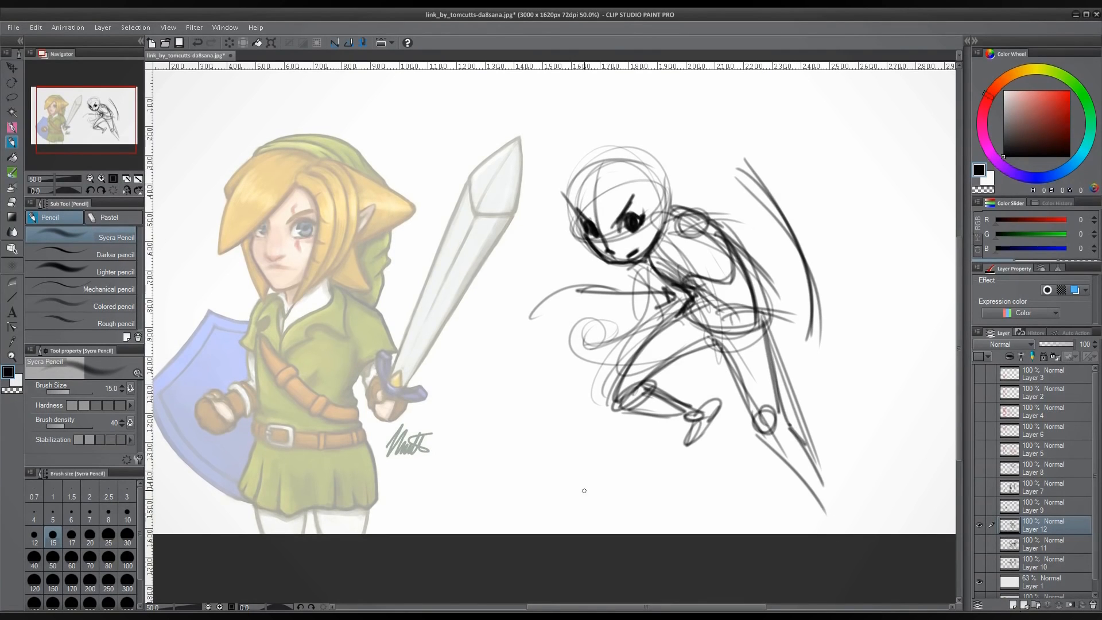
Step: Draw a tilted rectangular frame around the crouching figure and erase the extra inner vertical line
left_click_drag(526, 482, 885, 419)
mouse_move(550, 402)
left_mouse_down()
mouse_move(556, 488)
mouse_move(508, 125)
mouse_move(841, 102)
mouse_move(872, 427)
left_mouse_up()
left_click_drag(861, 341, 839, 75)
mouse_move(841, 75)
left_mouse_down()
mouse_move(529, 97)
mouse_move(439, 125)
left_mouse_up()
left_click_drag(443, 126, 531, 501)
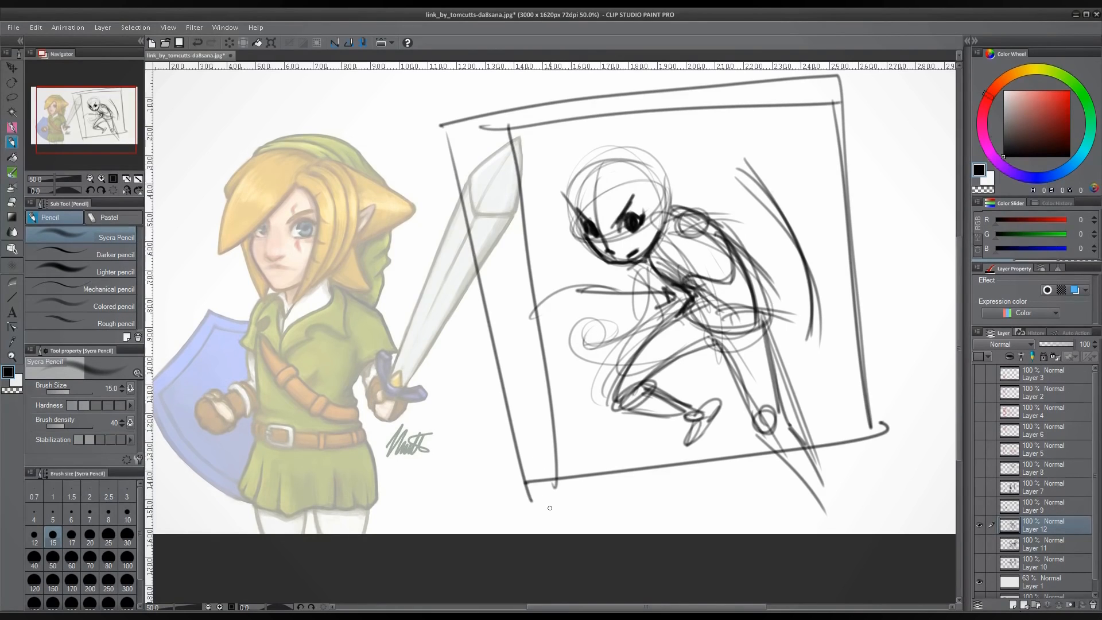
mouse_move(511, 140)
left_mouse_down()
mouse_move(555, 458)
mouse_move(508, 135)
left_mouse_up()
left_click_drag(508, 134, 555, 476)
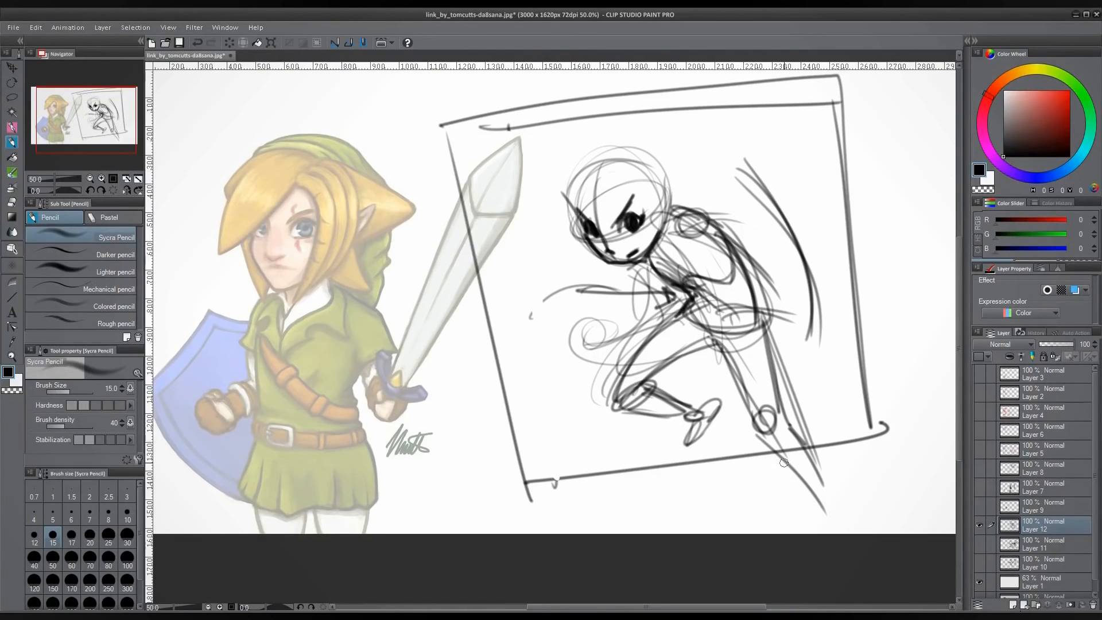
Step: Extend the rear lower leg past the frame, and draw a heavy circled fist at the waist with its bent arm
left_click_drag(800, 439, 842, 512)
mouse_move(749, 270)
left_mouse_down()
mouse_move(741, 241)
mouse_move(712, 270)
mouse_move(746, 296)
mouse_move(757, 281)
mouse_move(740, 247)
mouse_move(746, 287)
left_mouse_up()
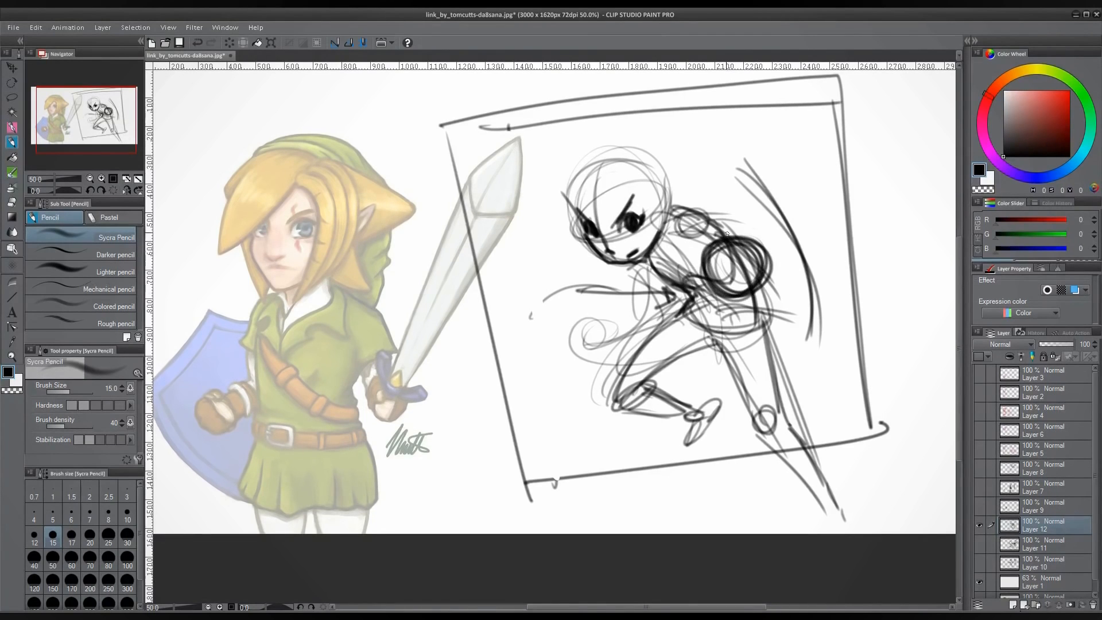
left_click_drag(699, 212, 758, 229)
mouse_move(681, 275)
left_mouse_down()
mouse_move(480, 345)
mouse_move(699, 300)
left_mouse_up()
Step: Draw a long foreshortened sword blade thrusting forward from the fist past the frame, with its handle extending behind
left_click_drag(480, 402, 682, 310)
left_click_drag(506, 400, 719, 292)
mouse_move(657, 268)
left_mouse_down()
mouse_move(740, 287)
mouse_move(758, 307)
left_mouse_up()
mouse_move(801, 243)
left_mouse_down()
mouse_move(771, 252)
mouse_move(791, 248)
left_mouse_up()
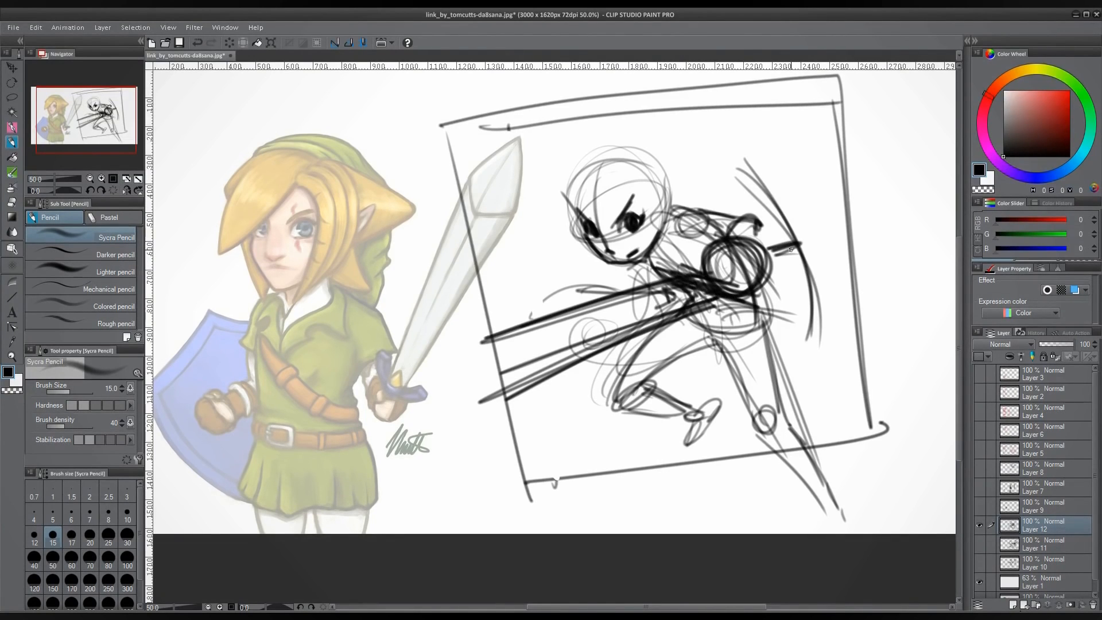
left_click_drag(769, 253, 836, 230)
left_click_drag(713, 290, 581, 352)
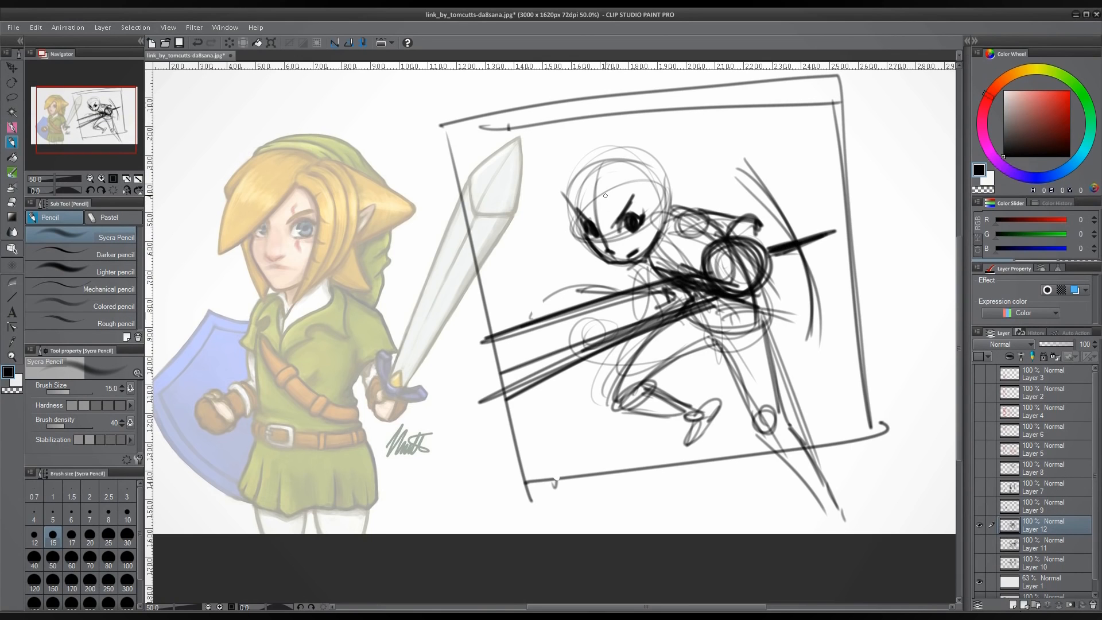
Step: Sketch windswept bangs in front of the face and loose hair and cap curves over the head
mouse_move(600, 198)
left_mouse_down()
mouse_move(558, 274)
mouse_move(583, 208)
mouse_move(509, 276)
mouse_move(560, 175)
mouse_move(599, 177)
mouse_move(533, 282)
left_mouse_up()
mouse_move(632, 192)
left_mouse_down()
mouse_move(639, 207)
mouse_move(556, 269)
mouse_move(651, 233)
left_mouse_up()
left_click_drag(639, 186, 653, 229)
mouse_move(576, 170)
left_mouse_down()
mouse_move(626, 134)
mouse_move(679, 129)
left_mouse_up()
left_click_drag(621, 168, 691, 132)
left_click_drag(673, 142, 687, 179)
left_click_drag(687, 170, 750, 155)
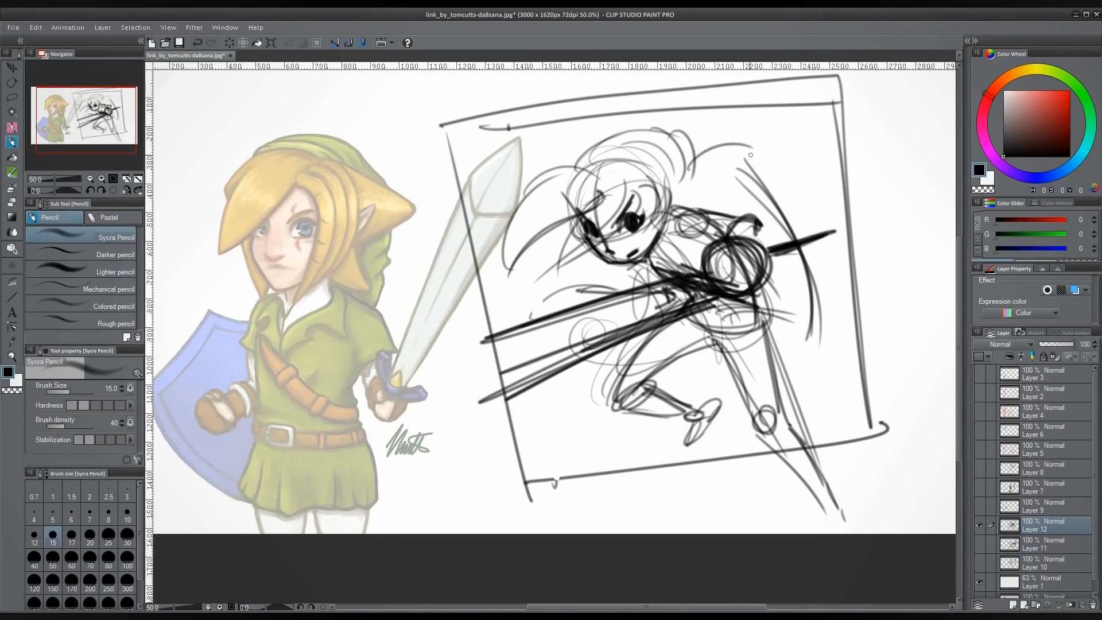
Step: Draw the pointed ear and a long cap streaming back from the head, reinforcing its outer curves
left_click_drag(587, 150, 767, 138)
left_click_drag(674, 196, 756, 136)
left_click_drag(688, 160, 658, 198)
mouse_move(764, 138)
left_mouse_down()
mouse_move(689, 172)
mouse_move(661, 213)
mouse_move(677, 215)
mouse_move(655, 223)
mouse_move(701, 168)
left_mouse_up()
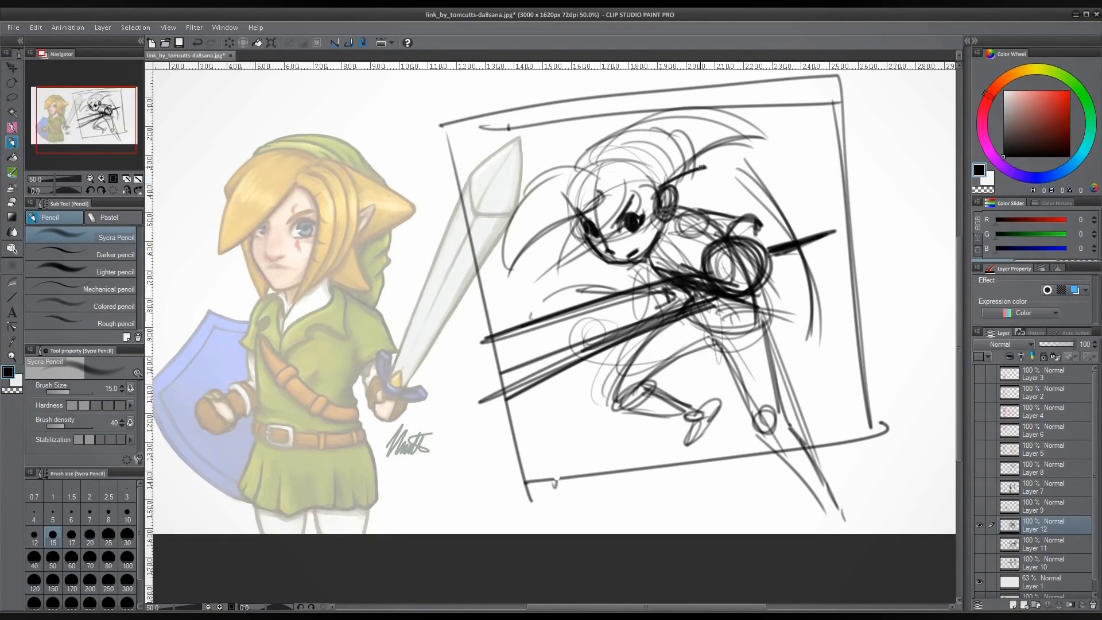
left_click_drag(666, 218, 703, 165)
left_click_drag(588, 164, 783, 129)
left_click_drag(565, 207, 758, 106)
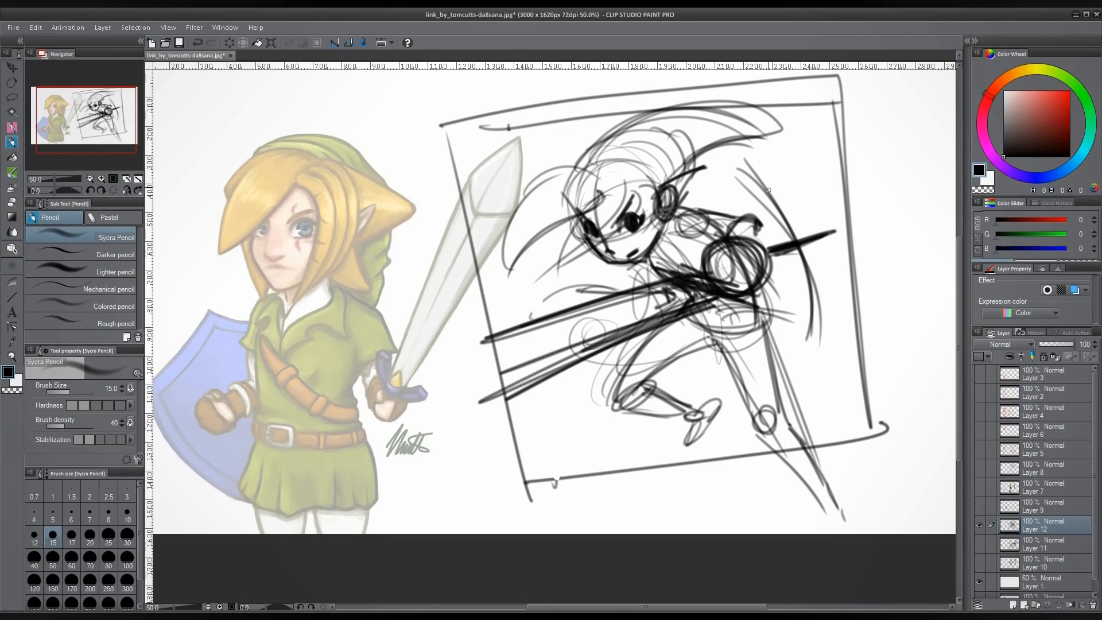
left_click_drag(654, 151, 781, 129)
left_click_drag(697, 110, 807, 150)
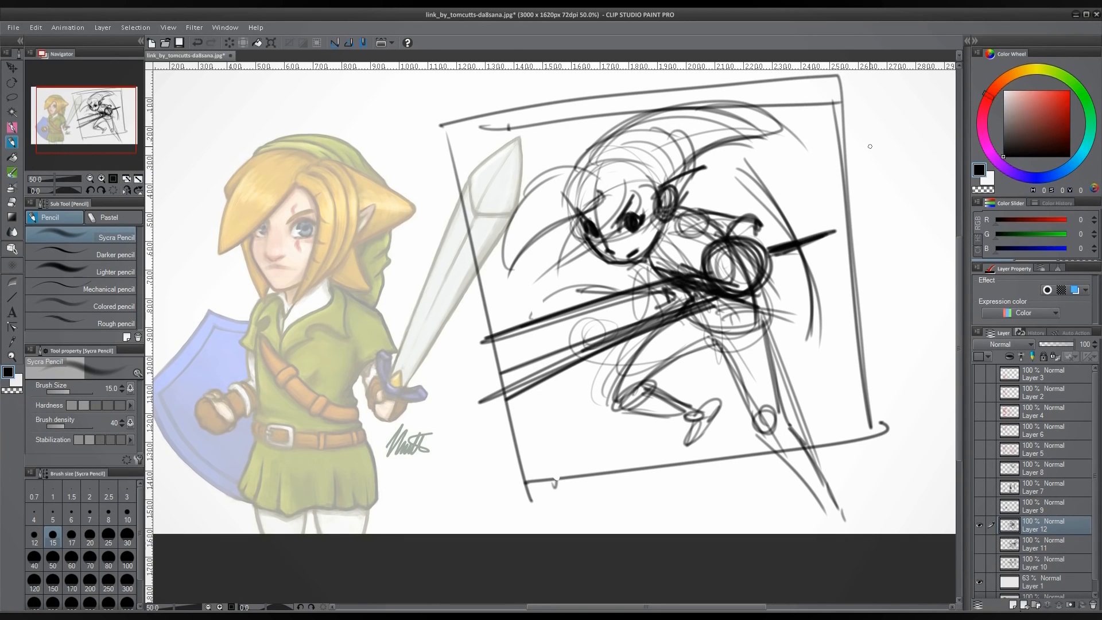
Step: Switch the pencil colour to red and draw a large C-shaped curve beside the figure, behind its back
mouse_move(905, 141)
left_mouse_down()
mouse_move(887, 259)
mouse_move(852, 263)
left_mouse_up()
left_click_drag(1054, 107, 1070, 90)
mouse_move(892, 137)
left_mouse_down()
mouse_move(884, 263)
mouse_move(903, 249)
left_mouse_up()
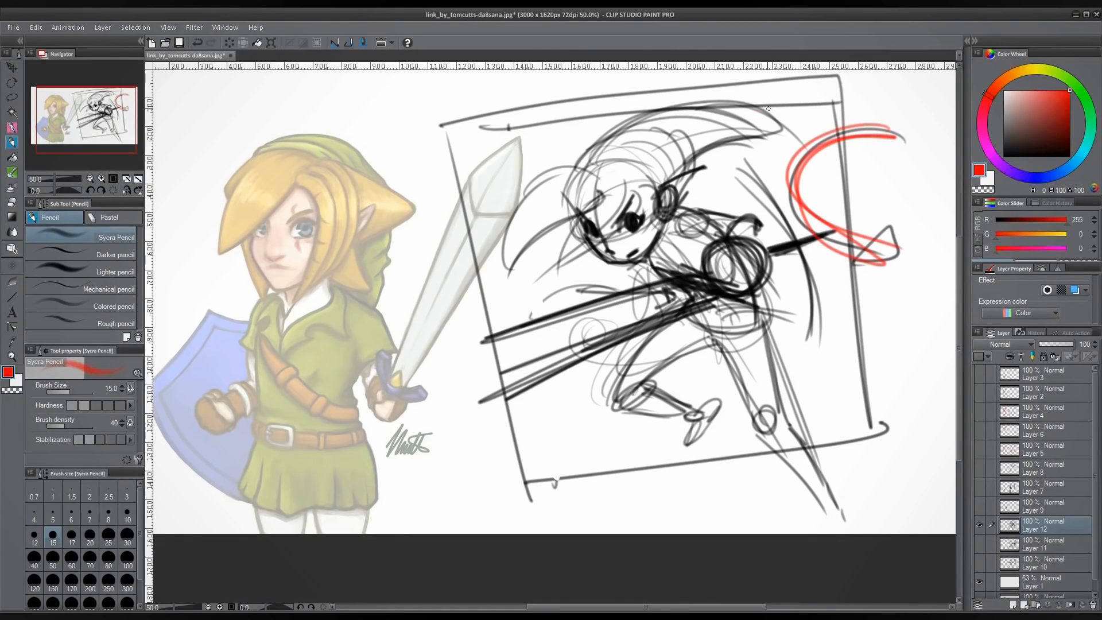
Step: Overlay red flow lines through the cap, head, torso and rear leg, and along the sword arm and blade
mouse_move(622, 244)
left_mouse_down()
mouse_move(779, 108)
mouse_move(620, 253)
left_mouse_up()
mouse_move(632, 115)
left_mouse_down()
mouse_move(643, 258)
mouse_move(675, 270)
mouse_move(759, 431)
left_mouse_up()
mouse_move(614, 253)
left_mouse_down()
mouse_move(691, 305)
mouse_move(849, 533)
left_mouse_up()
left_click_drag(641, 229, 718, 289)
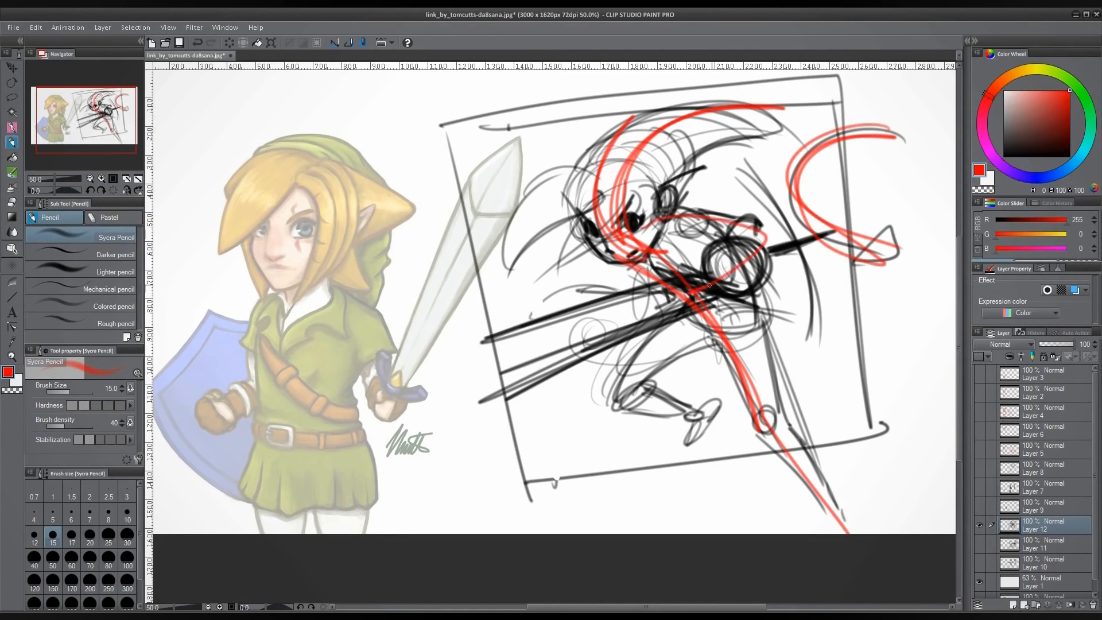
left_click_drag(763, 255, 466, 363)
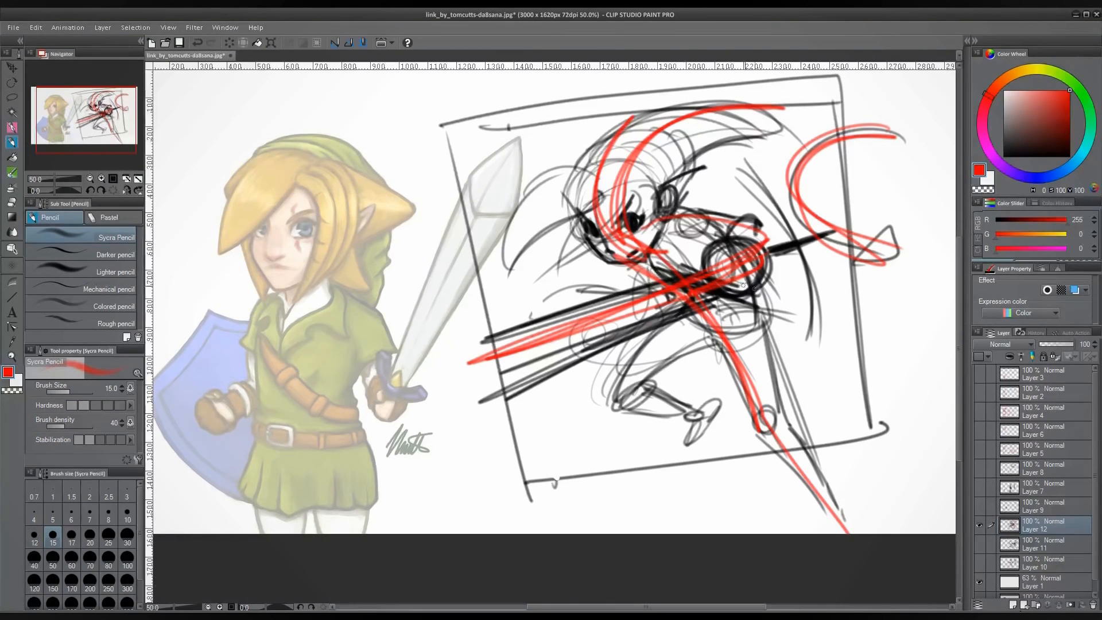
Step: Add a red forward hand with an angular shield outline around the blade, and trace the bent front leg in red
left_click_drag(567, 285, 528, 267)
mouse_move(540, 265)
left_mouse_down()
mouse_move(609, 266)
mouse_move(525, 313)
left_mouse_up()
mouse_move(531, 287)
left_mouse_down()
mouse_move(505, 304)
mouse_move(560, 240)
left_mouse_up()
mouse_move(556, 241)
left_mouse_down()
mouse_move(620, 272)
mouse_move(615, 293)
left_mouse_up()
left_click_drag(620, 345, 583, 388)
left_click_drag(557, 384, 588, 392)
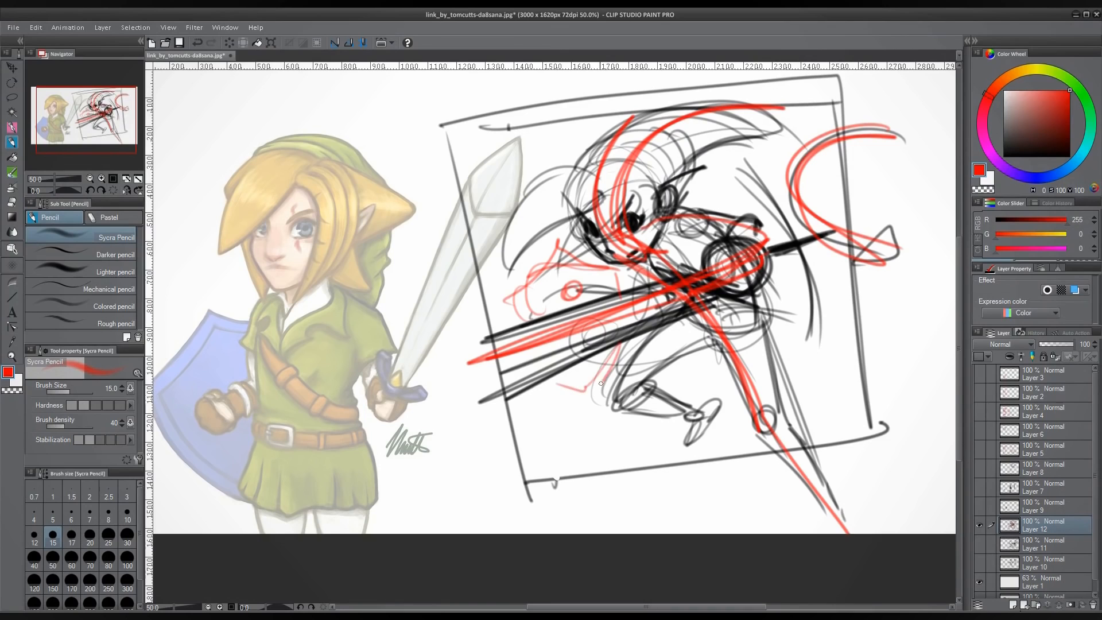
left_click_drag(618, 353, 591, 390)
left_click_drag(552, 377, 590, 388)
left_click_drag(520, 296, 528, 330)
left_click_drag(699, 325, 717, 416)
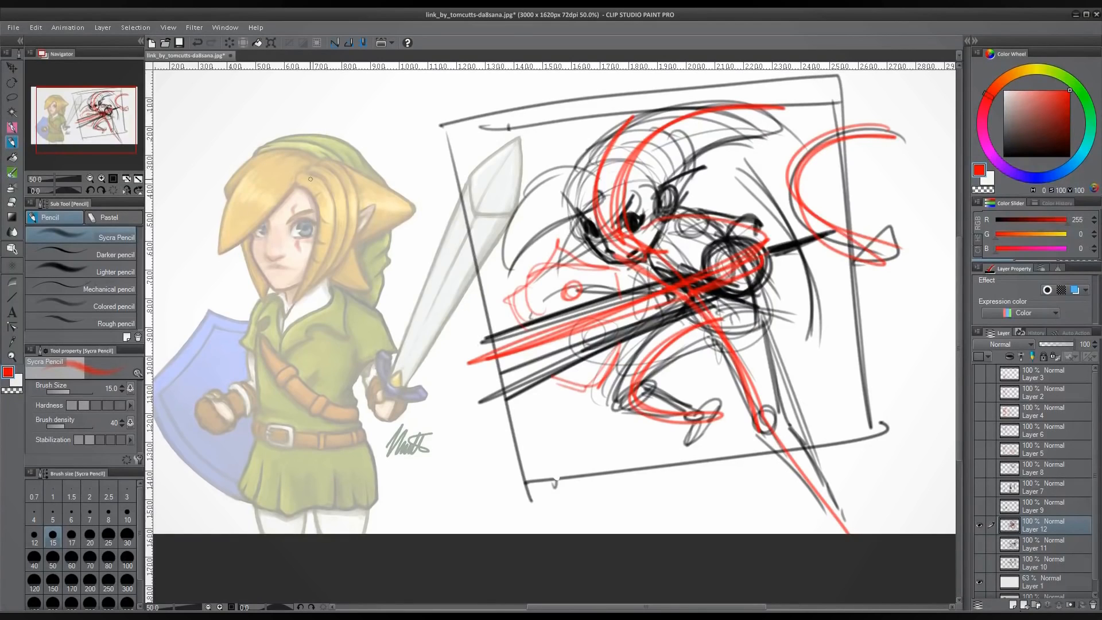
Step: Draw red flow lines down the painted character's body, arms and sword, and outline the crouching figure's front foot in red
left_click_drag(313, 159, 292, 504)
left_click_drag(284, 354, 294, 529)
left_click_drag(283, 367, 306, 171)
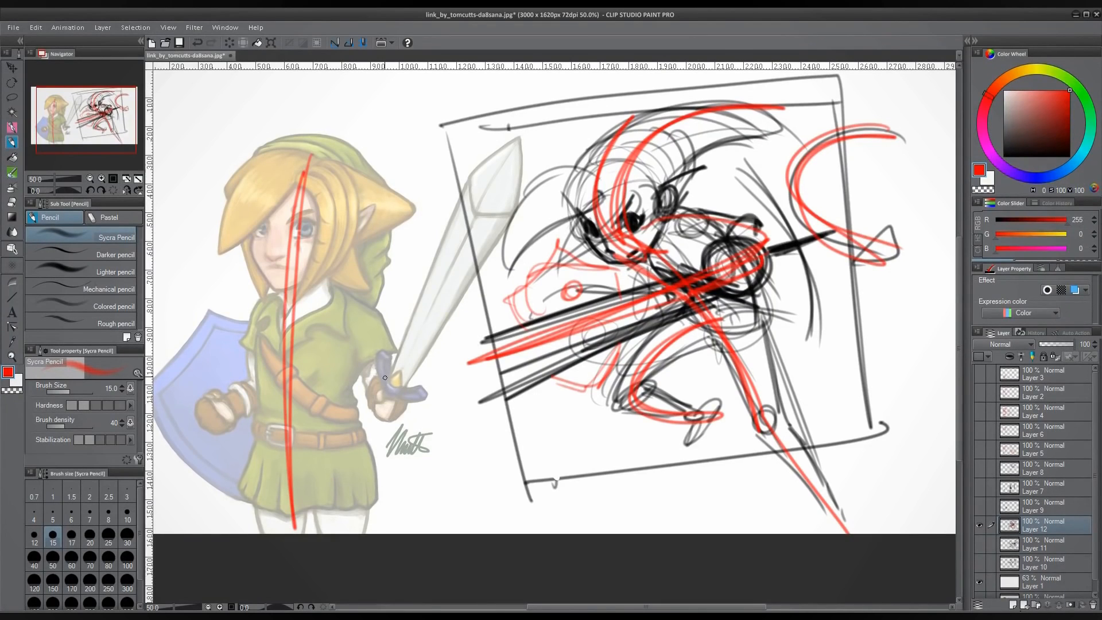
mouse_move(314, 326)
left_mouse_down()
mouse_move(386, 399)
mouse_move(485, 219)
mouse_move(284, 310)
mouse_move(221, 426)
mouse_move(292, 313)
left_mouse_up()
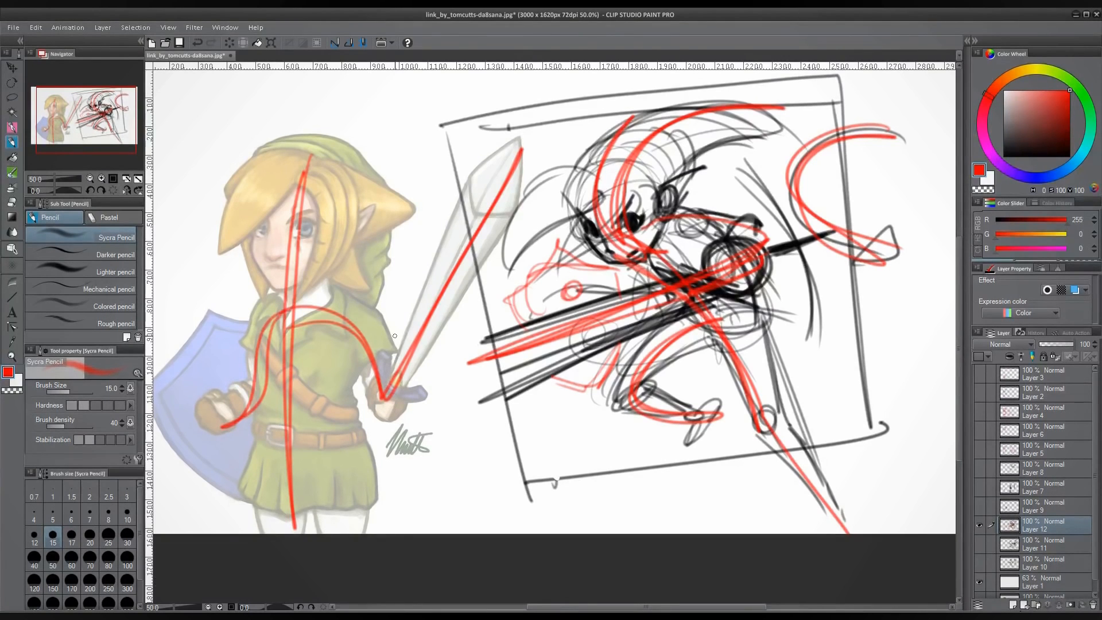
mouse_move(712, 410)
left_mouse_down()
mouse_move(715, 419)
mouse_move(722, 405)
mouse_move(705, 449)
mouse_move(684, 459)
left_mouse_up()
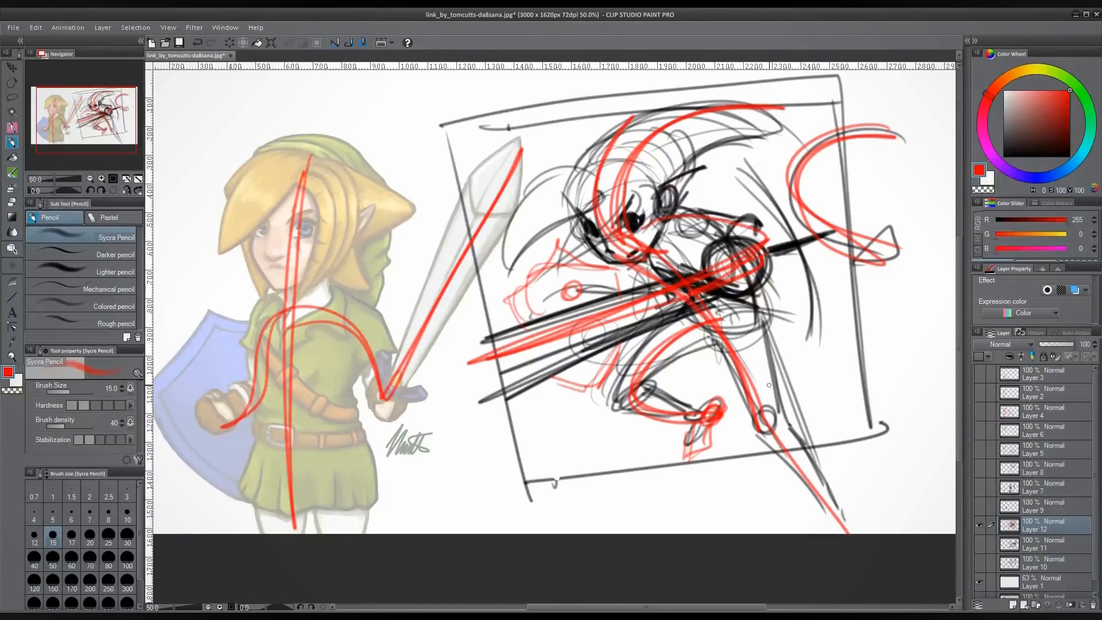
Step: Hide Layer 12 and the white Layer 1 overlay, and select the original painting's layer
left_click(980, 525)
left_click(981, 581)
scroll(980, 581, "down", 1)
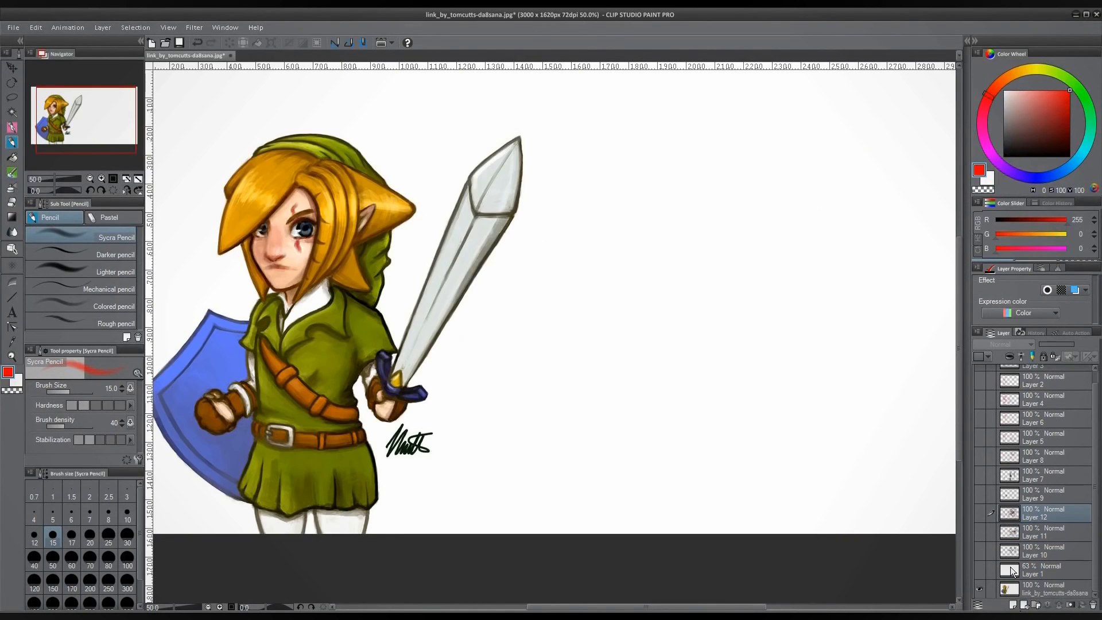
left_click(1020, 592)
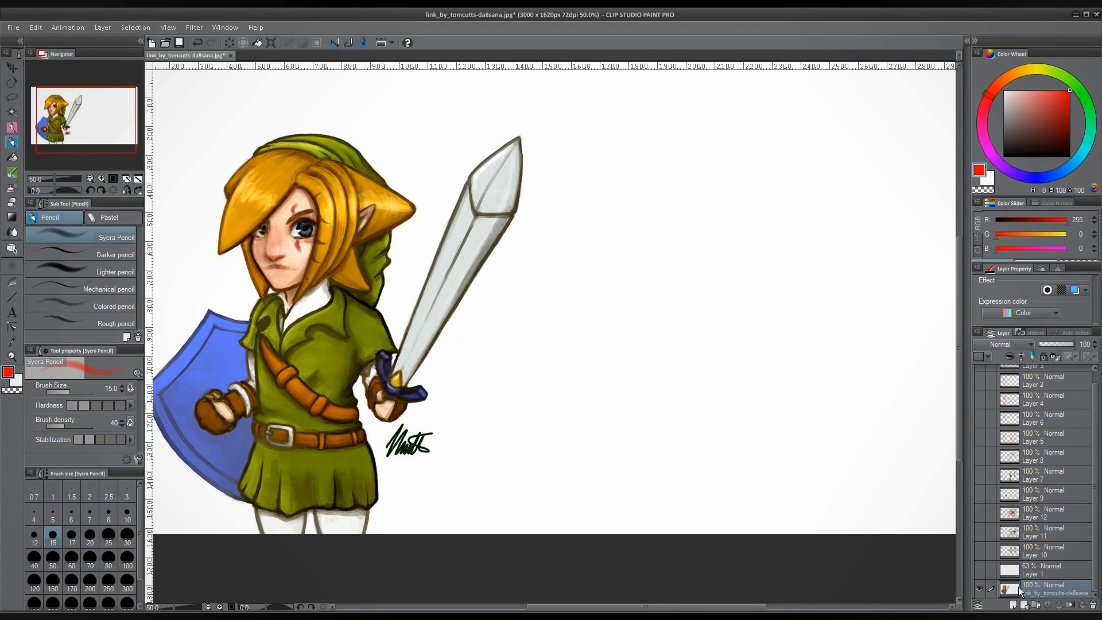